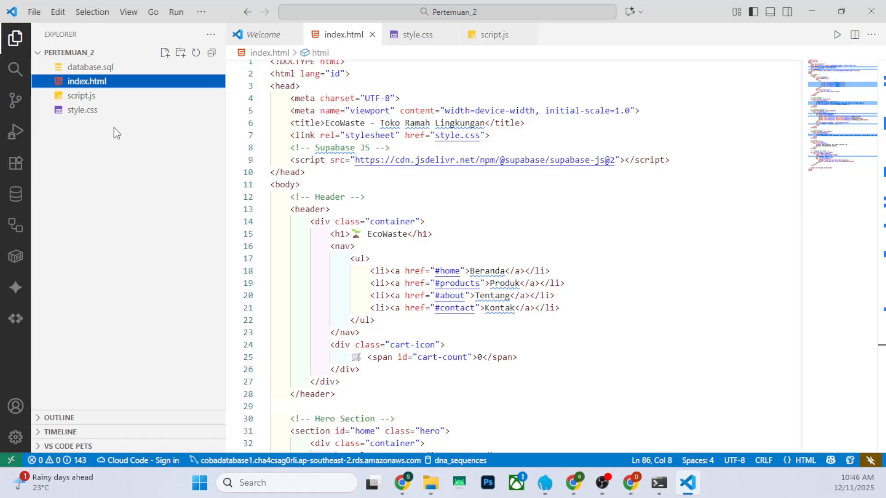
Open the database.sql file from the PERTEMUAN_2 folder
left_click(106, 70)
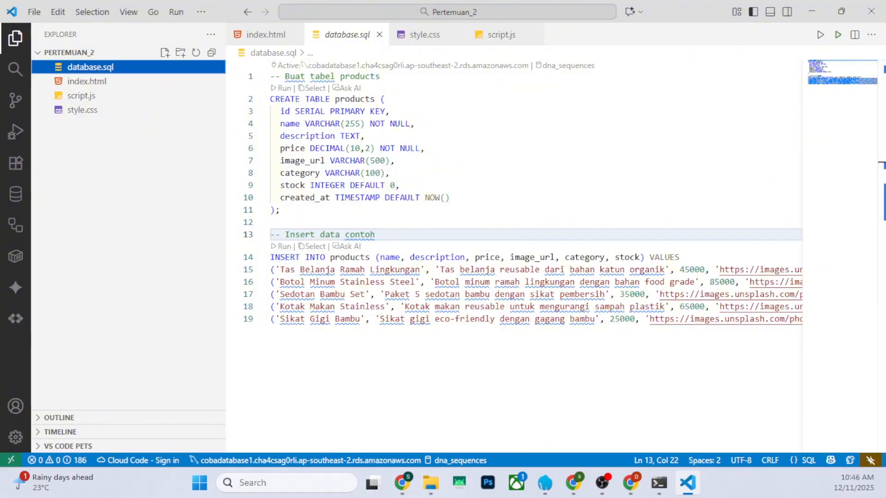
Switch to the Supabase dashboard in Chrome, close the REST API tab and log out of the account
key("alt+Tab")
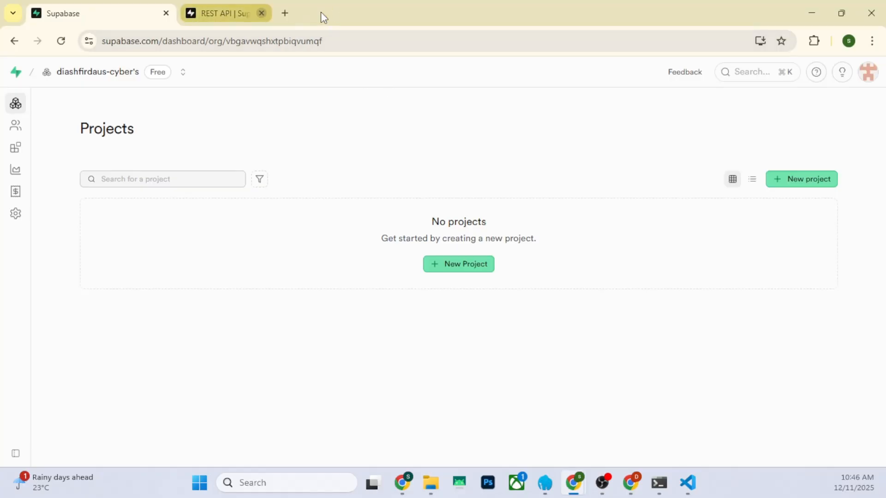
left_click(321, 13)
left_click(868, 71)
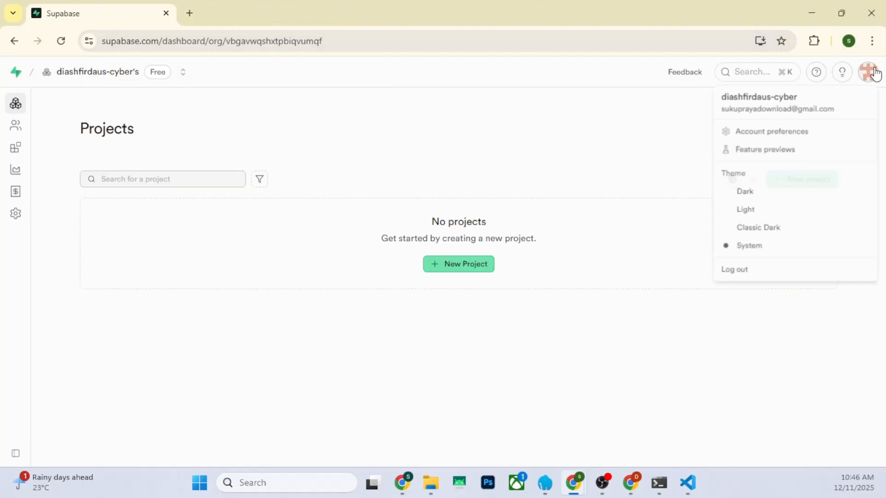
left_click(752, 270)
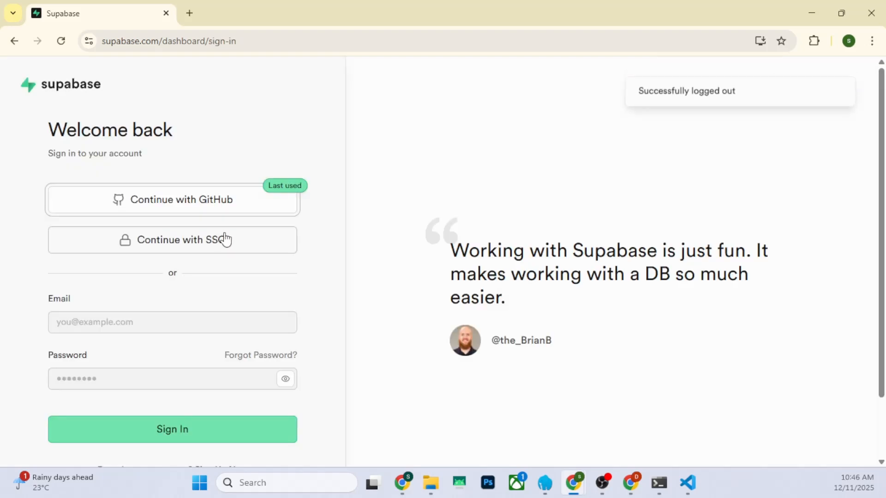
Search Google for supabase in a new tab, open the official supabase.com site, and close the old Supabase tab
left_click(190, 13)
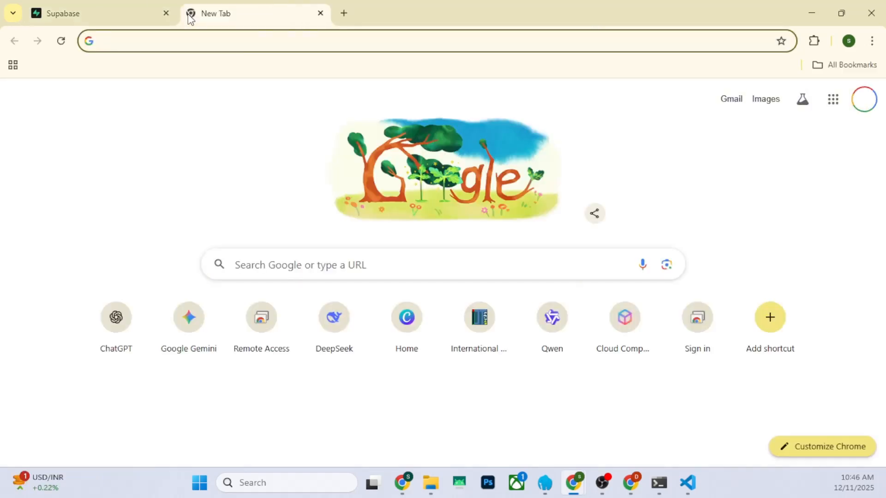
type("supabase")
key("Return")
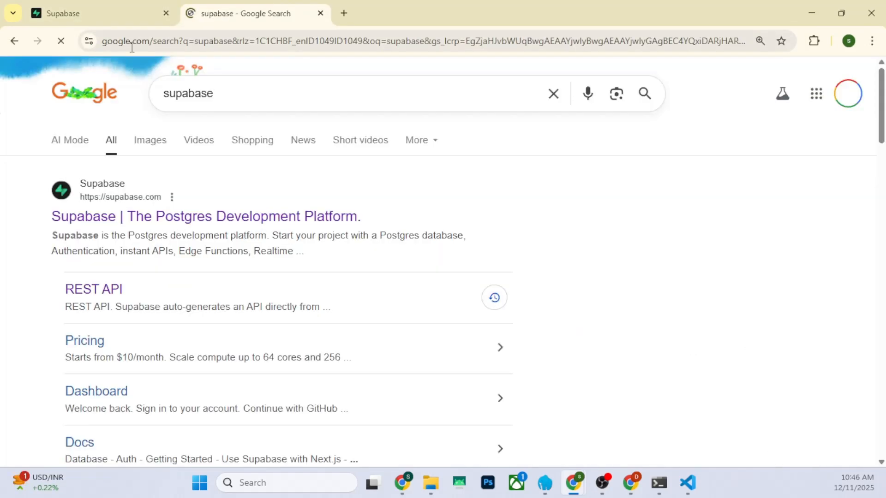
left_click(134, 217)
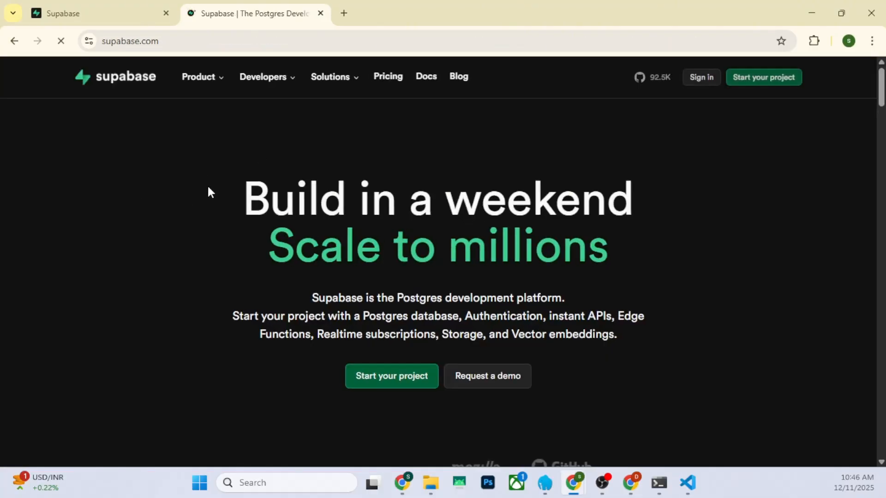
left_click(166, 14)
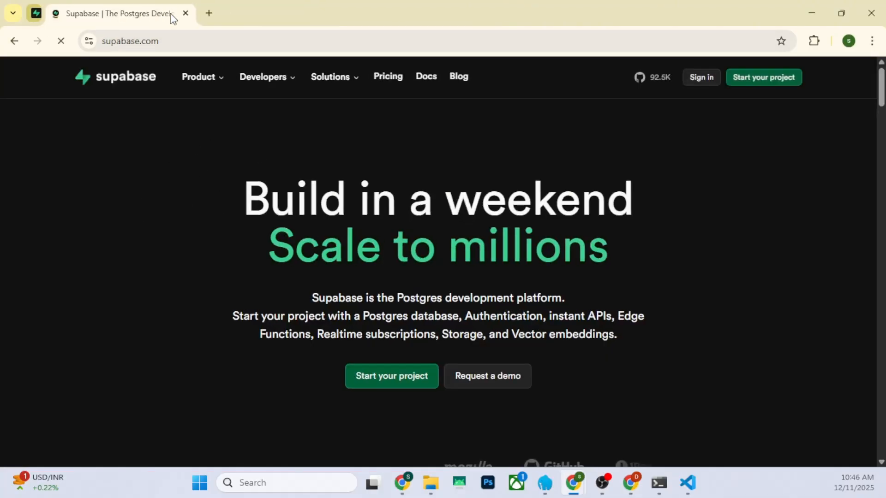
Sign in to Supabase with GitHub and open the existing Free Plan organization
left_click(694, 84)
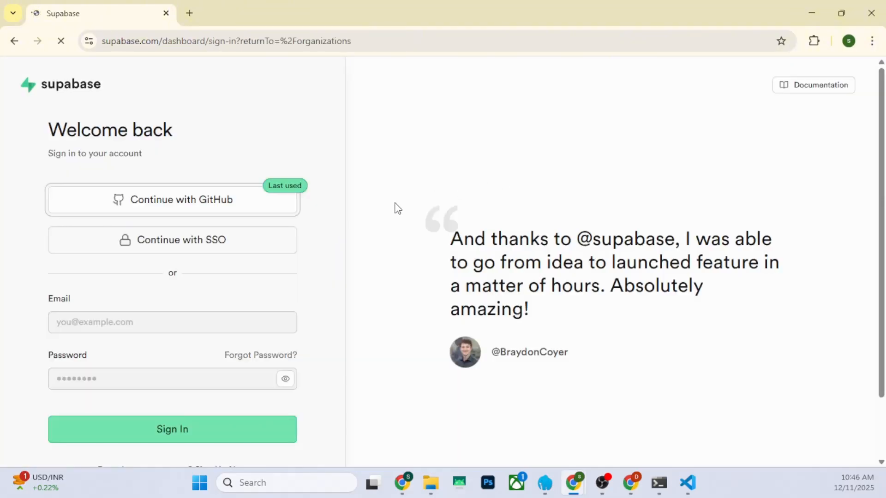
left_click(181, 207)
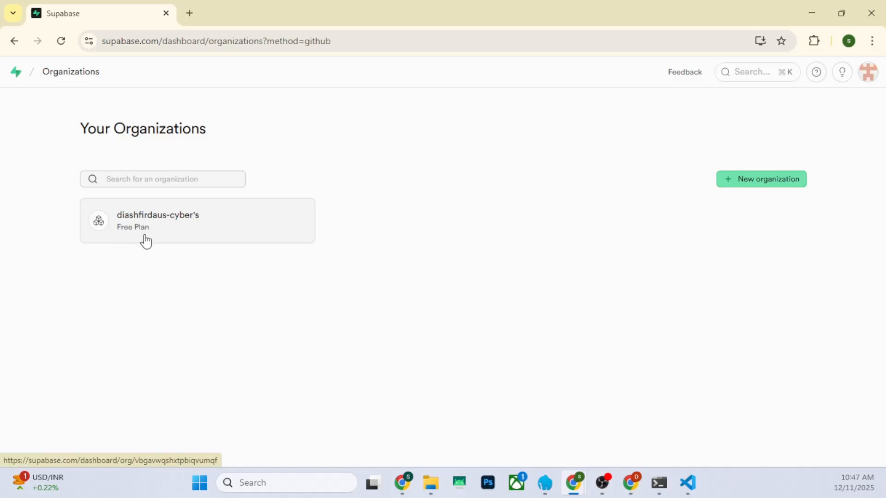
left_click(146, 239)
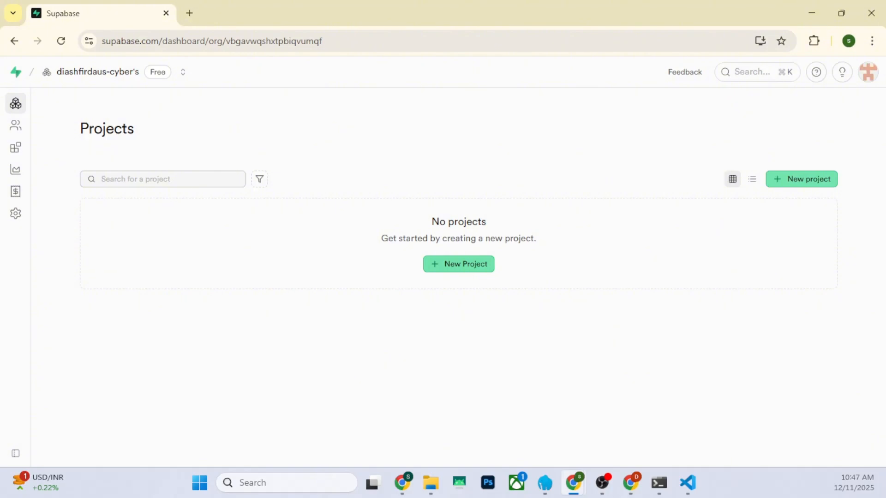
key("alt+Tab")
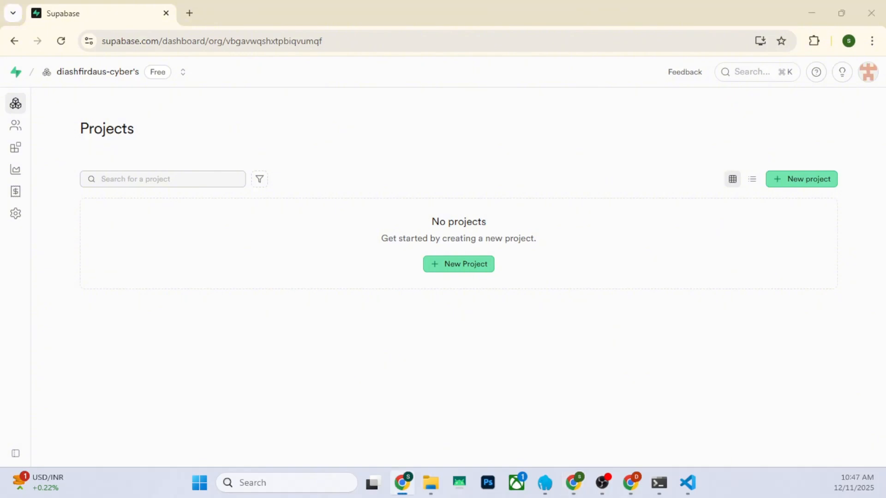
key("alt+Tab")
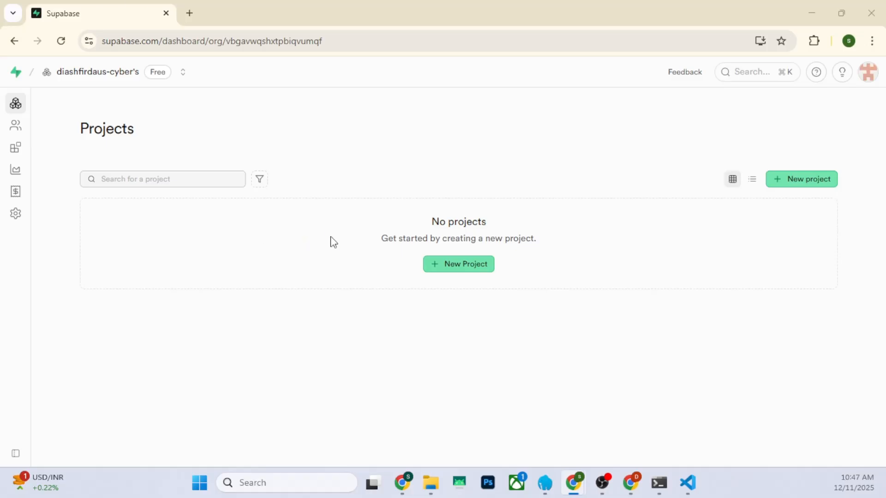
Start a new project in the organization and name it ecowaste
left_click(467, 262)
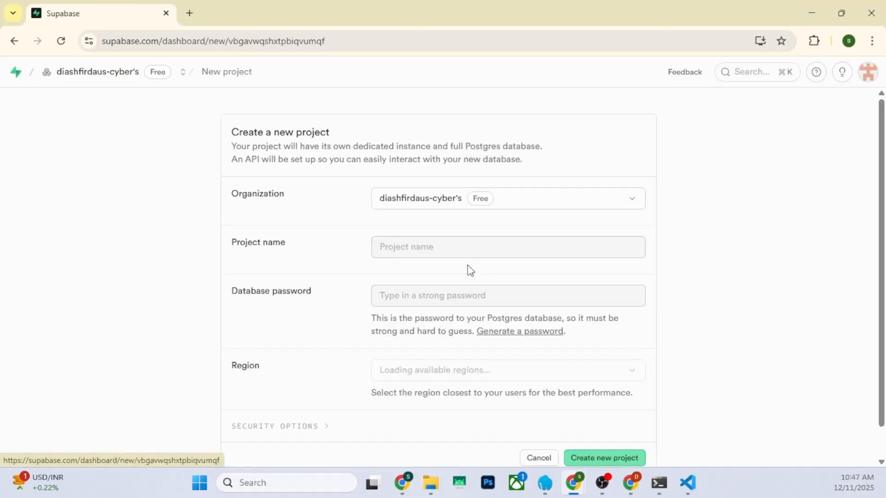
left_click(424, 253)
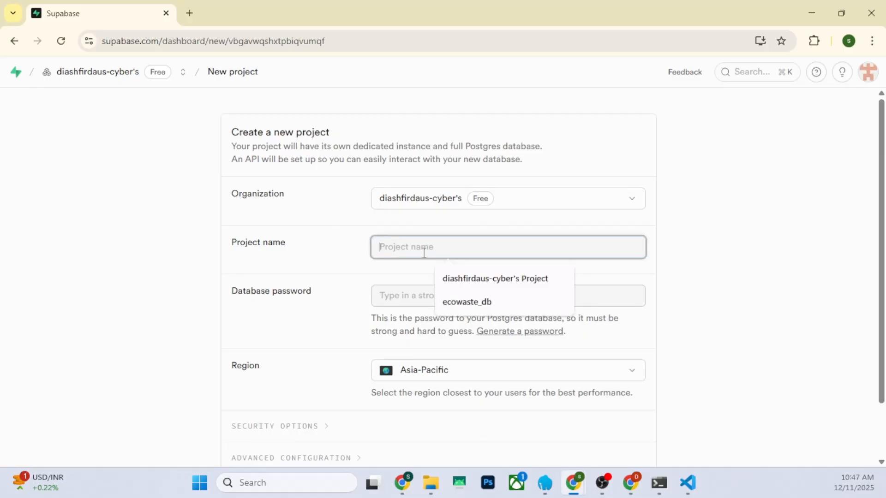
type("e")
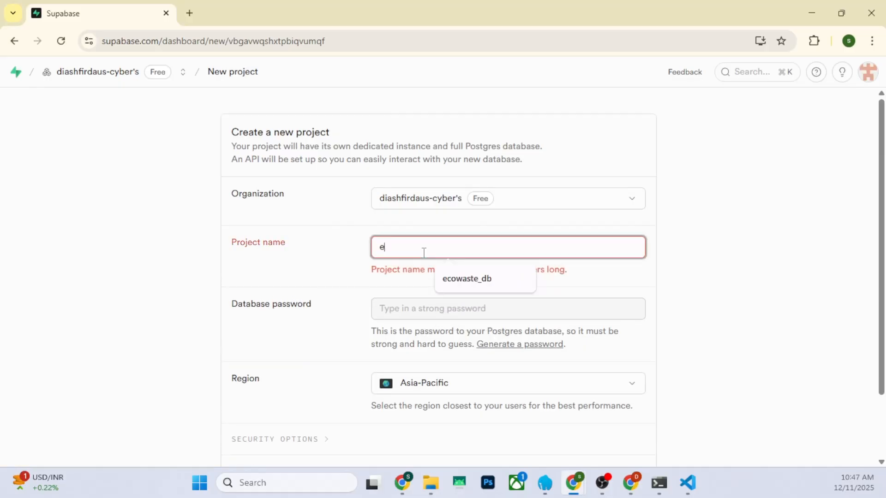
type("cowaste")
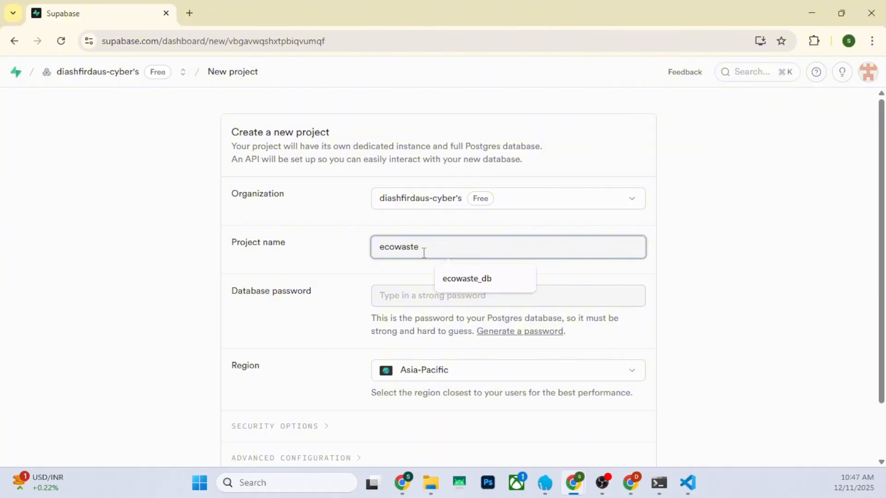
Dismiss the browser's suggested password and enter a custom database password for the project
left_click(383, 299)
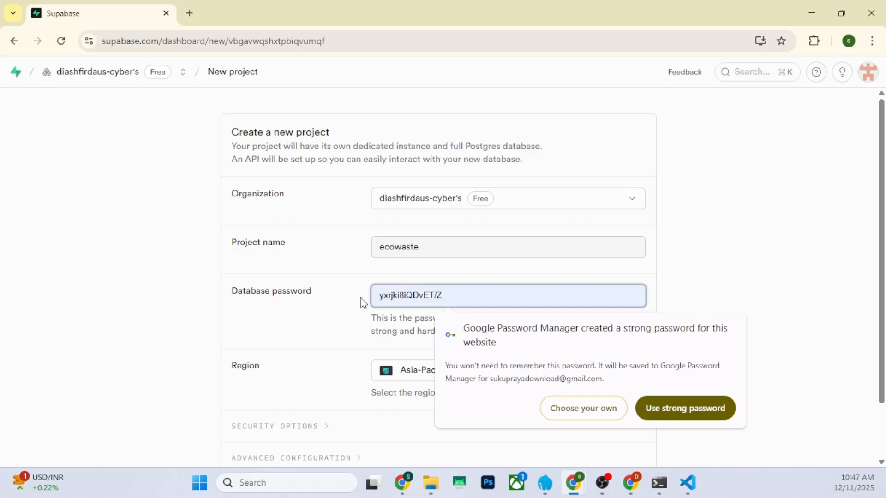
key("Escape")
type("••••••••••")
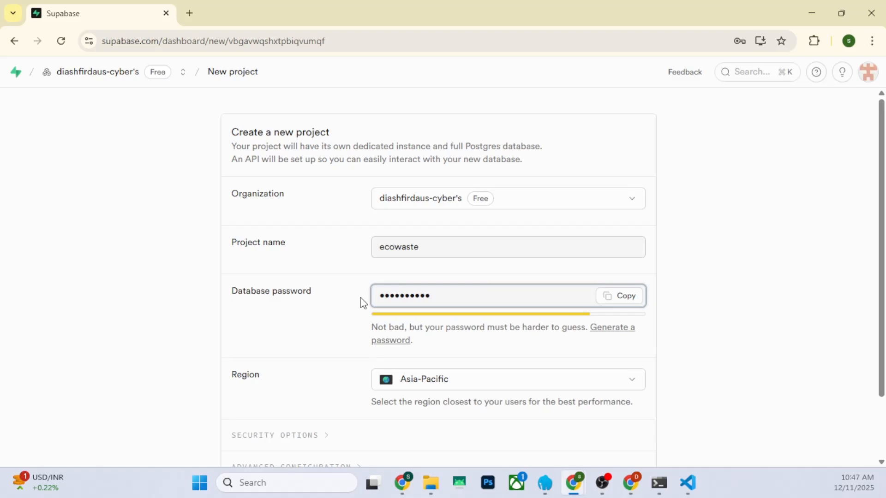
Review the security options, create the project with the default Data API + Connection String and public schema, and dismiss the password-saving offer
scroll(436, 307, "down", 2)
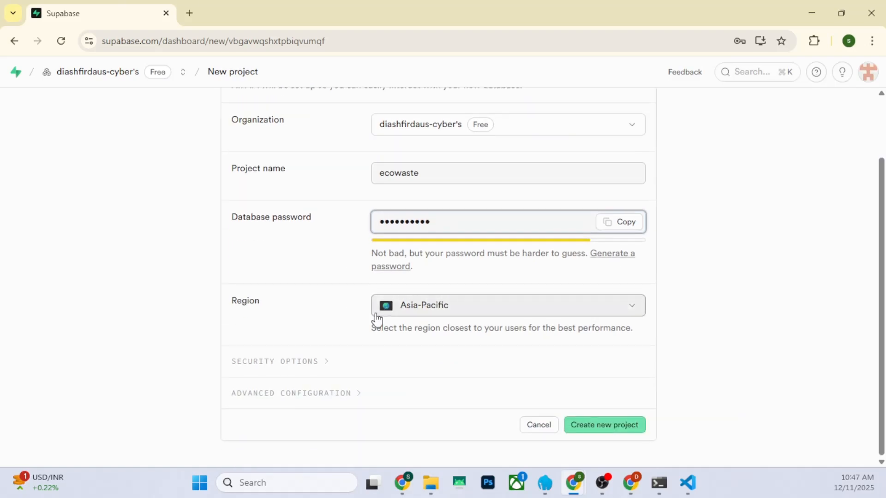
left_click(318, 362)
scroll(316, 329, "down", 5)
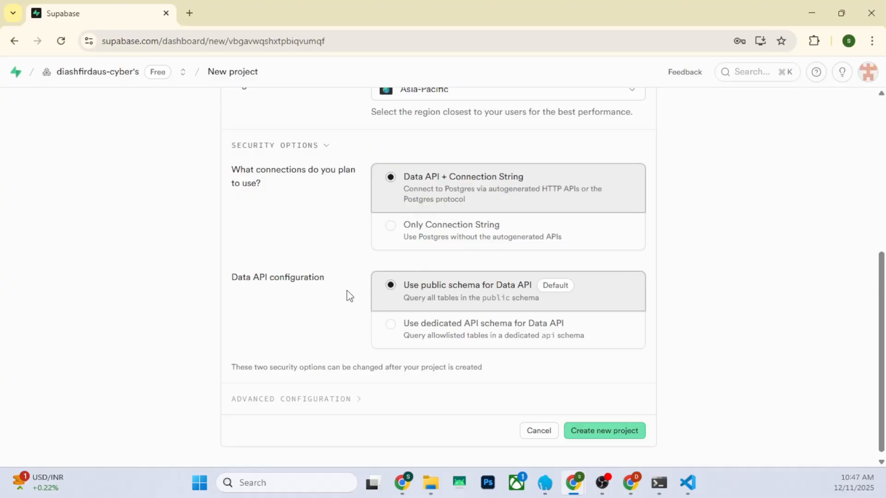
scroll(337, 303, "down", 1)
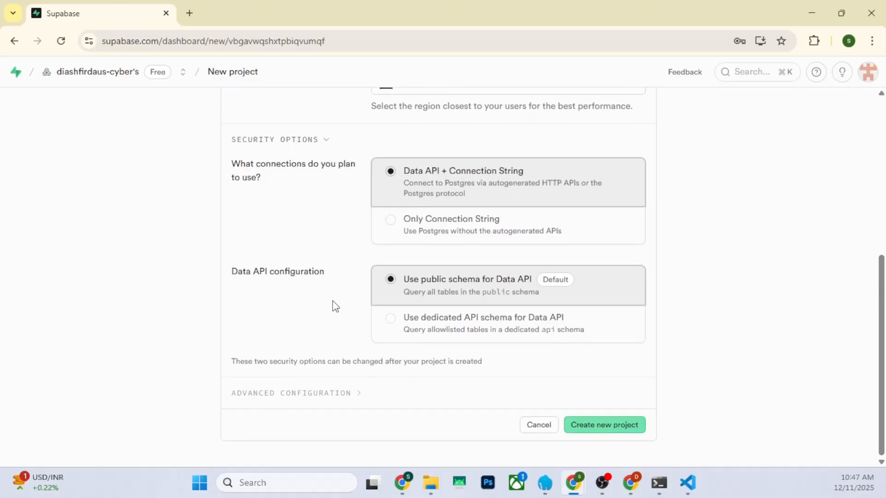
left_click(614, 434)
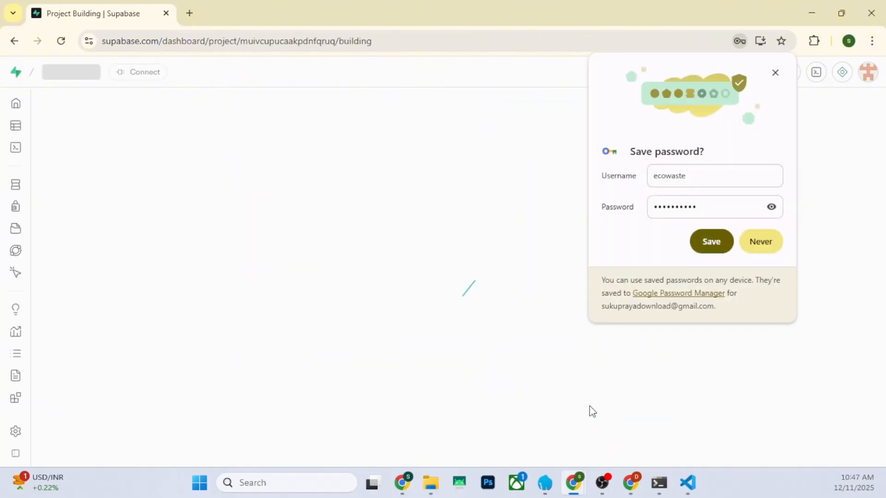
left_click(774, 74)
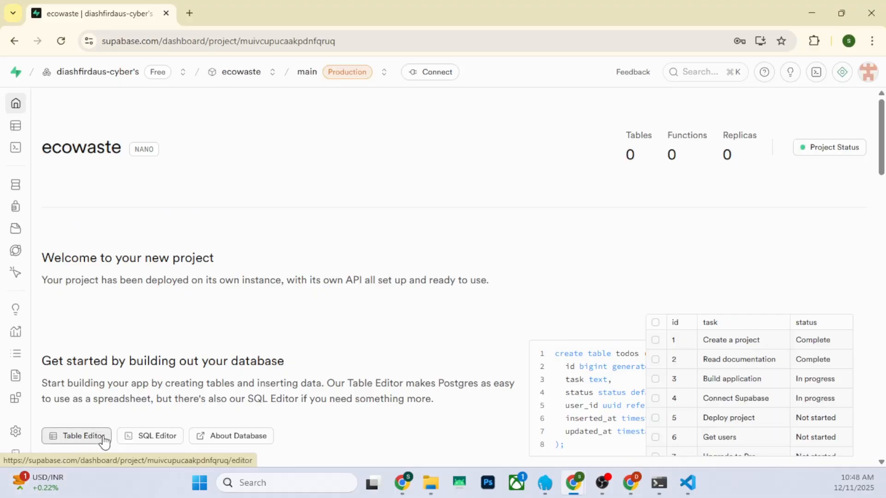
Copy the entire contents of database.sql from VS Code into a new query in the Supabase SQL Editor and run it
left_click(148, 442)
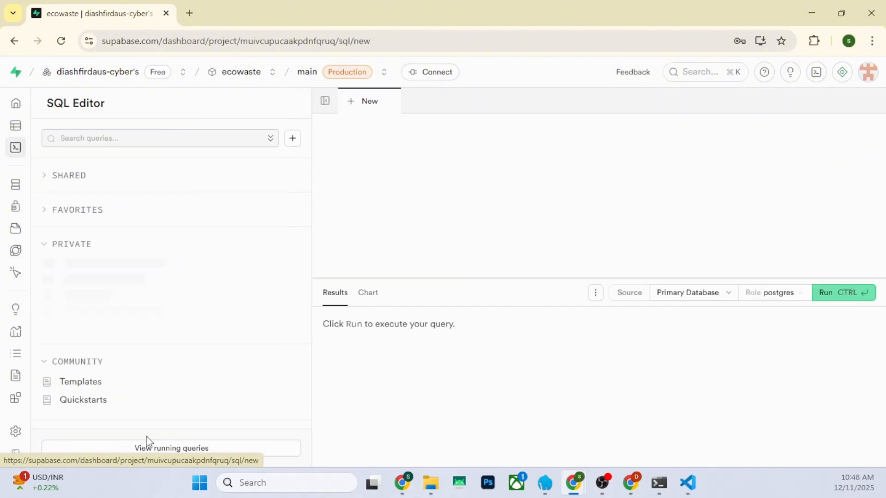
left_click(688, 483)
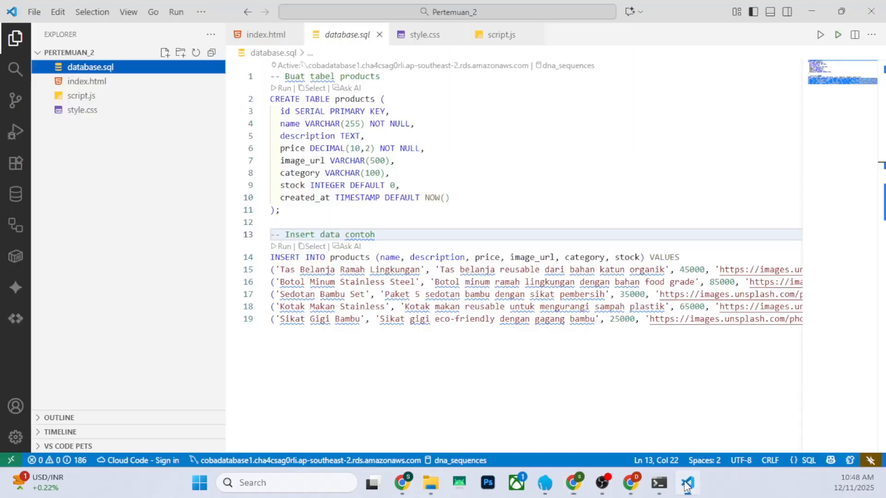
left_click(431, 172)
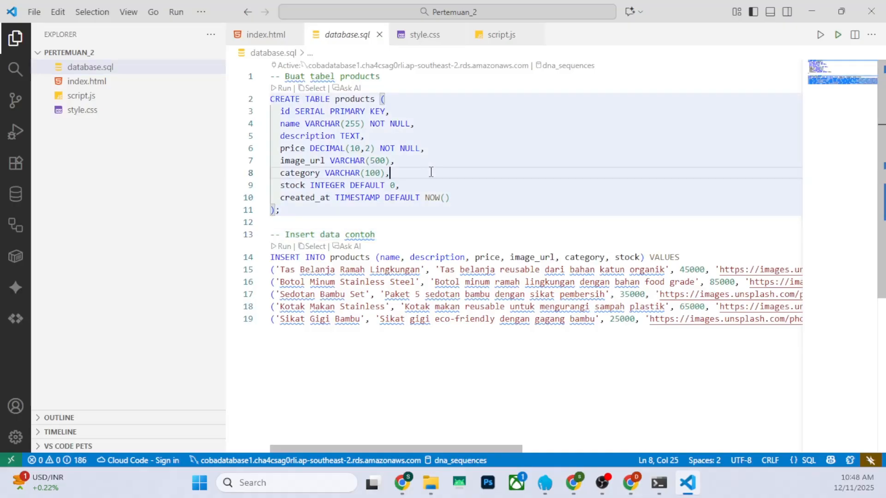
key("ctrl+a")
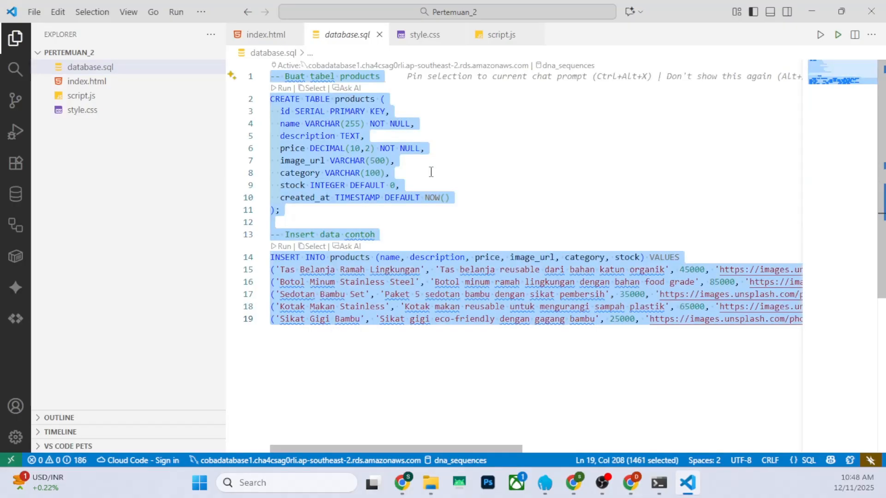
key("alt+Tab")
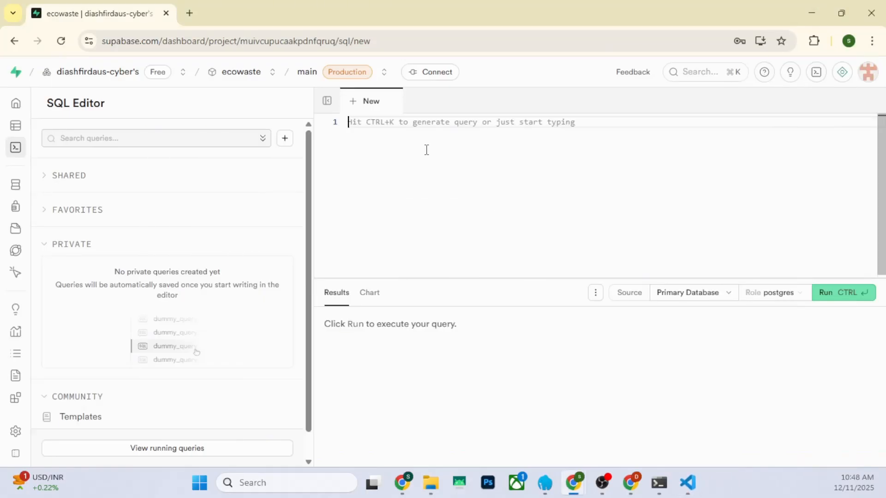
key("ctrl+v")
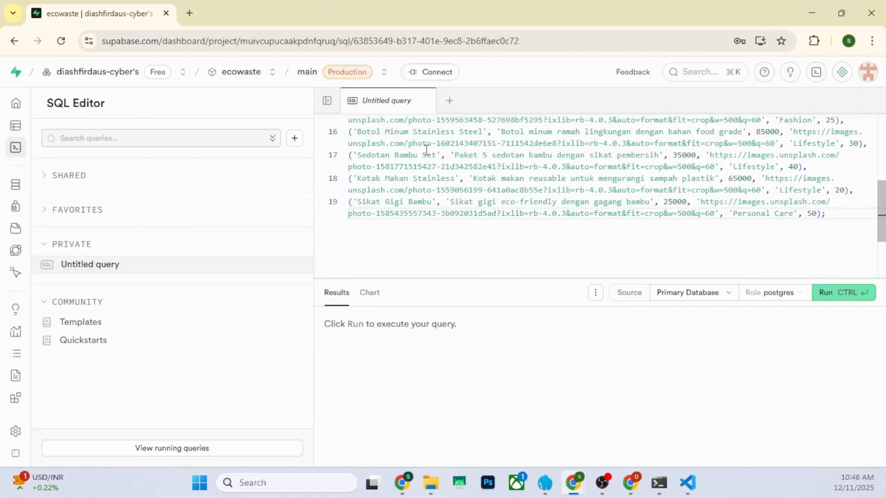
scroll(443, 231, "up", 5)
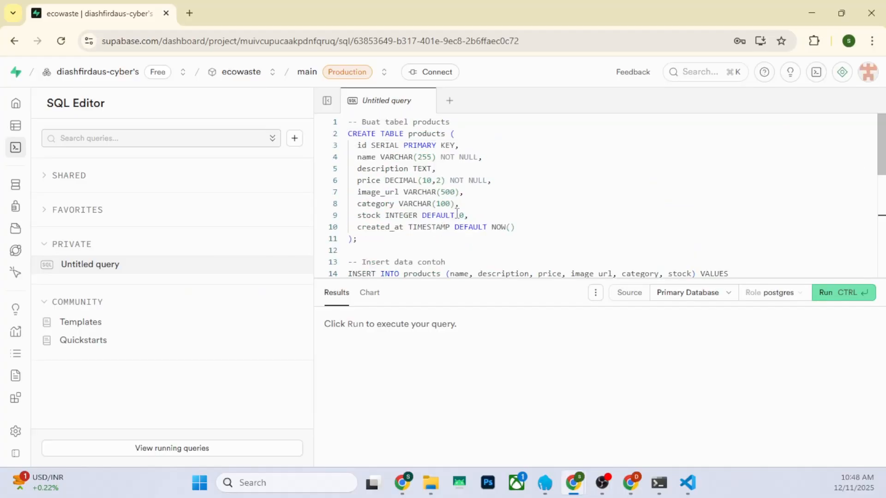
left_click(826, 297)
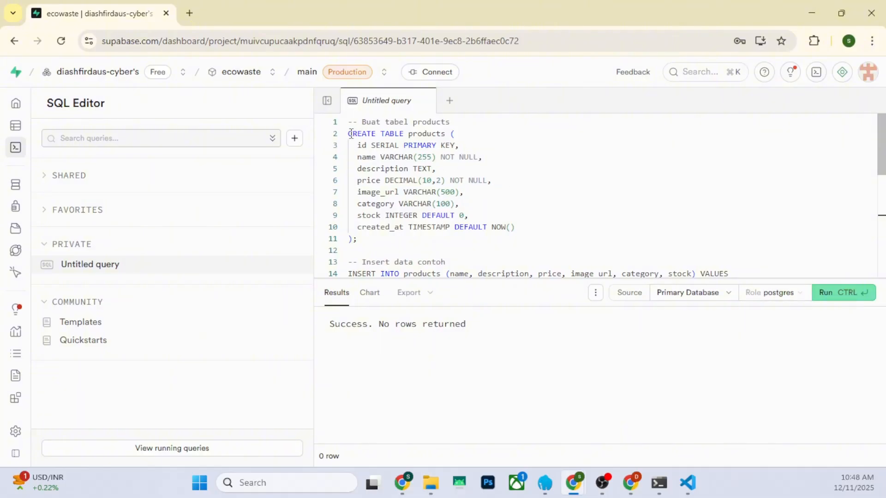
Examine the products table's column definitions and the sample product rows in the INSERT statement
left_click_drag(351, 133, 445, 133)
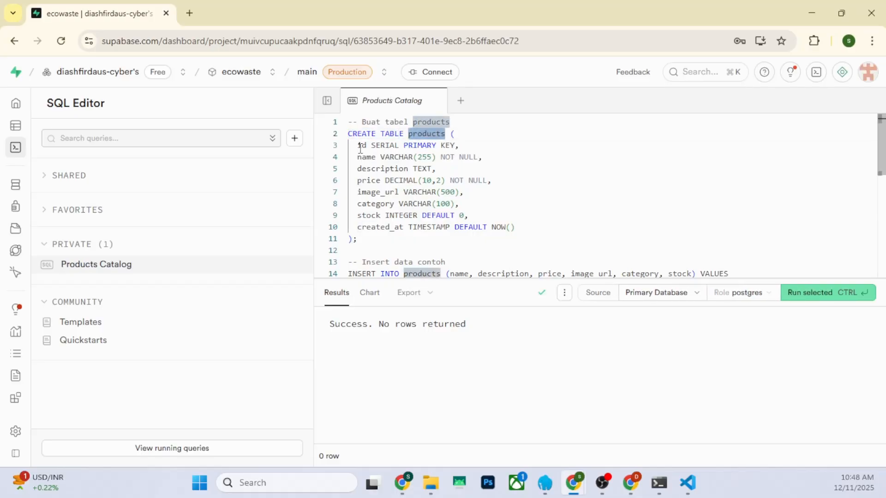
left_click_drag(357, 146, 460, 148)
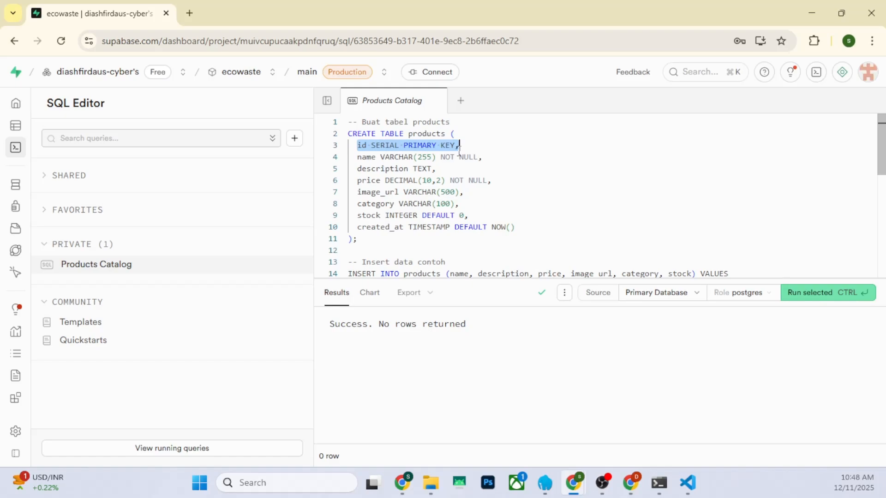
left_click(359, 157)
left_click_drag(353, 169, 381, 215)
scroll(429, 212, "down", 2)
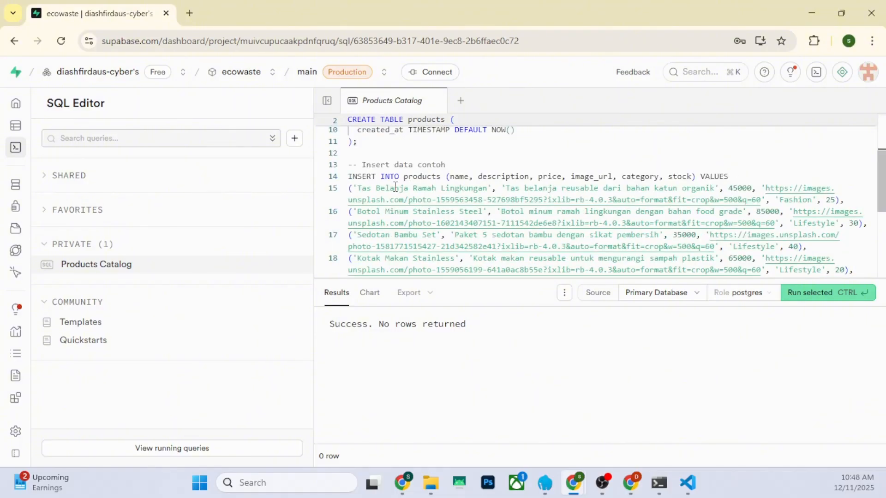
Review the sample product entries in the SQL query from Tas Belanja Ramah Lingkungan through the final row
left_click_drag(358, 188, 507, 188)
scroll(505, 189, "down", 1)
scroll(505, 189, "down", 1)
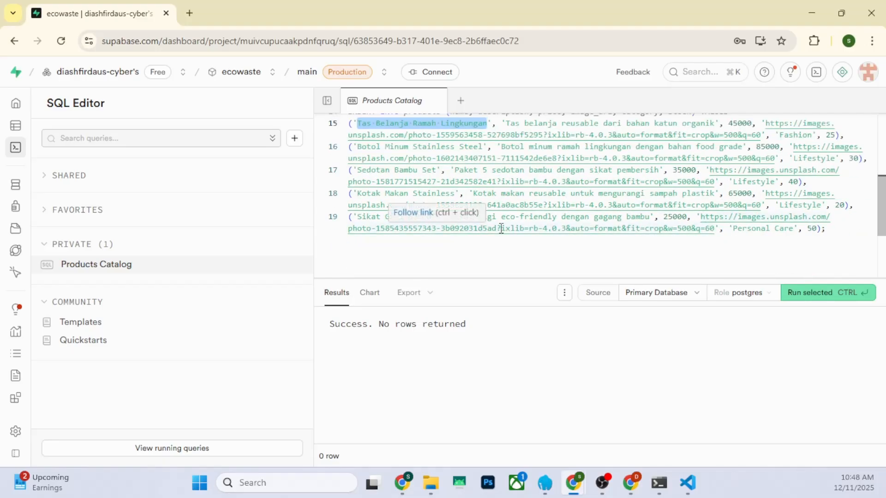
scroll(742, 257, "up", 5)
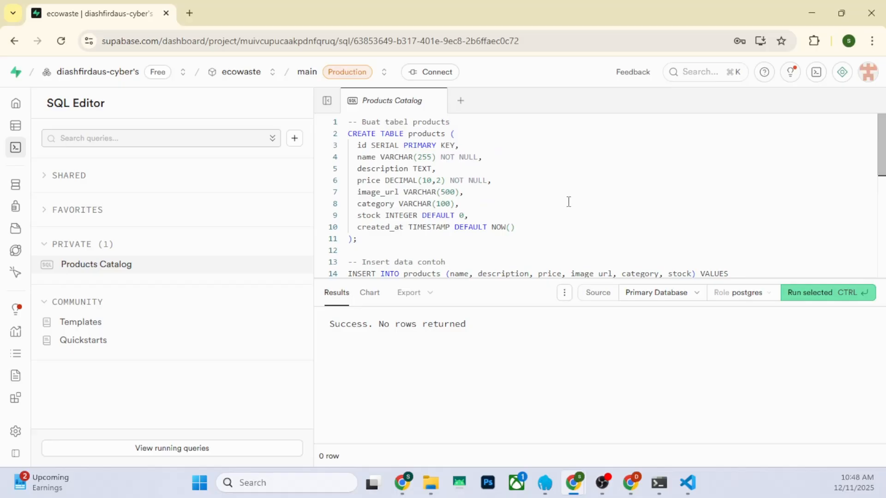
scroll(569, 202, "down", 5)
Open the products table in the ecowaste project's Table Editor and look over its rows
left_click(250, 75)
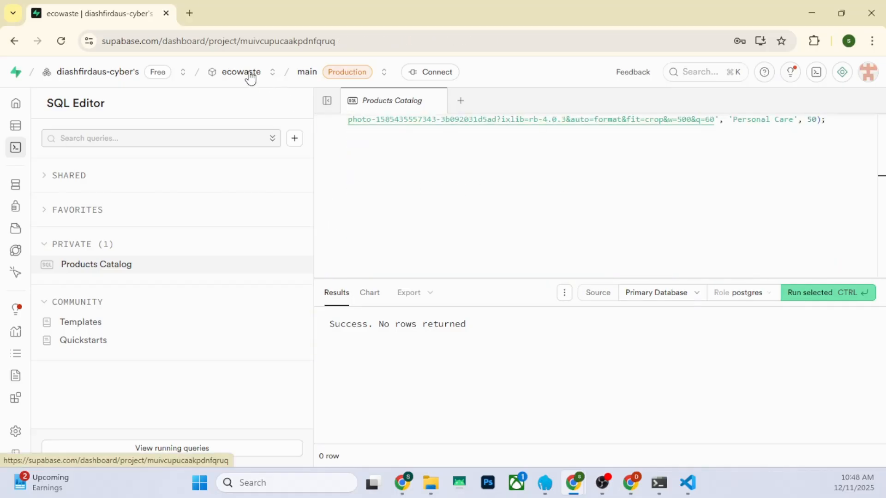
scroll(97, 243, "down", 9)
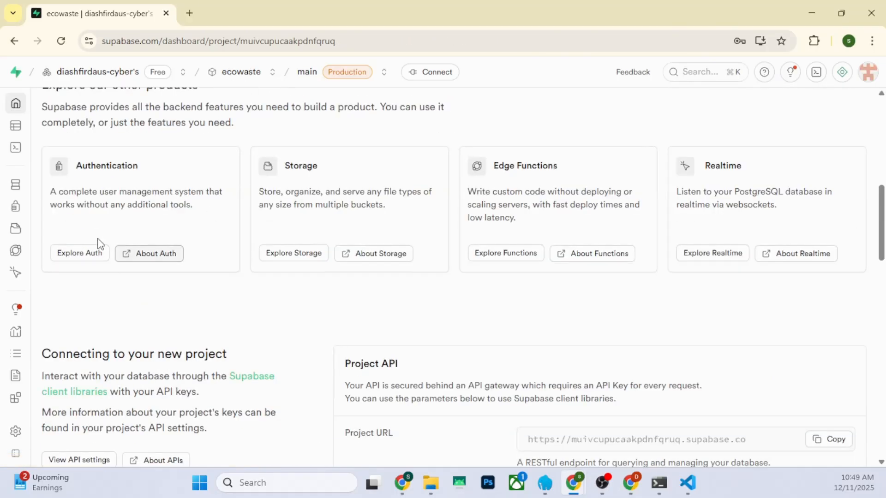
scroll(99, 233, "up", 5)
left_click(96, 221)
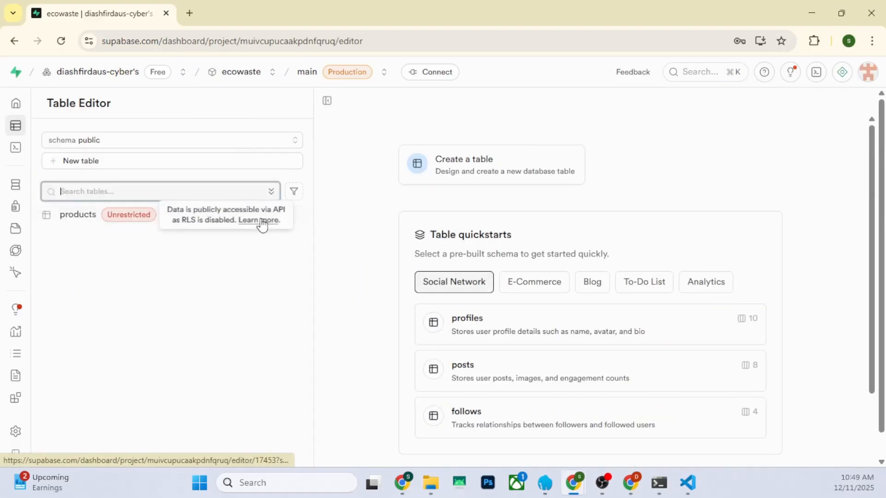
left_click(80, 223)
mouse_move(121, 222)
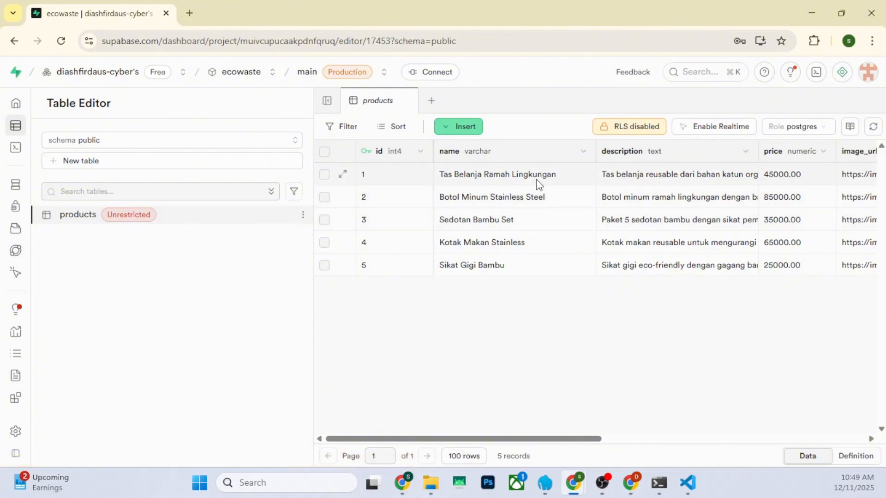
left_click_drag(518, 443, 459, 419)
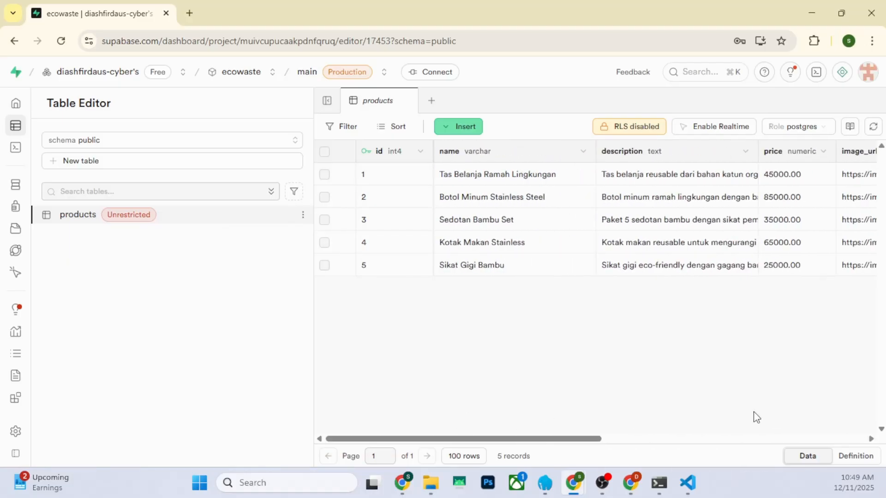
Switch to VS Code and examine index.html, including the stylesheet link and Supabase JS script in its head
left_click(688, 483)
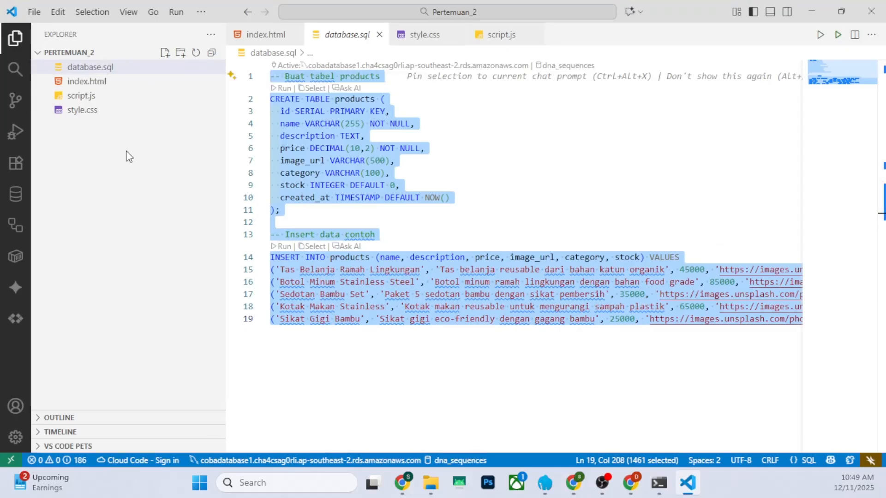
left_click(103, 83)
scroll(361, 166, "down", 15)
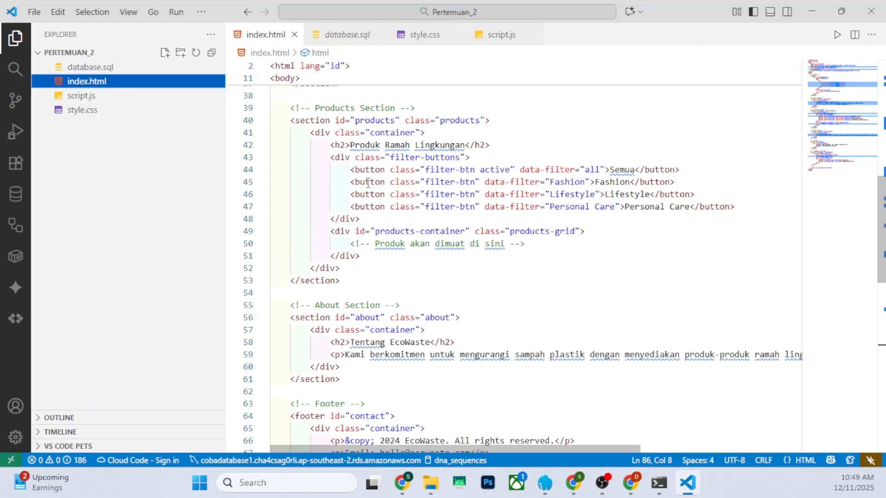
scroll(368, 182, "down", 5)
scroll(362, 198, "up", 20)
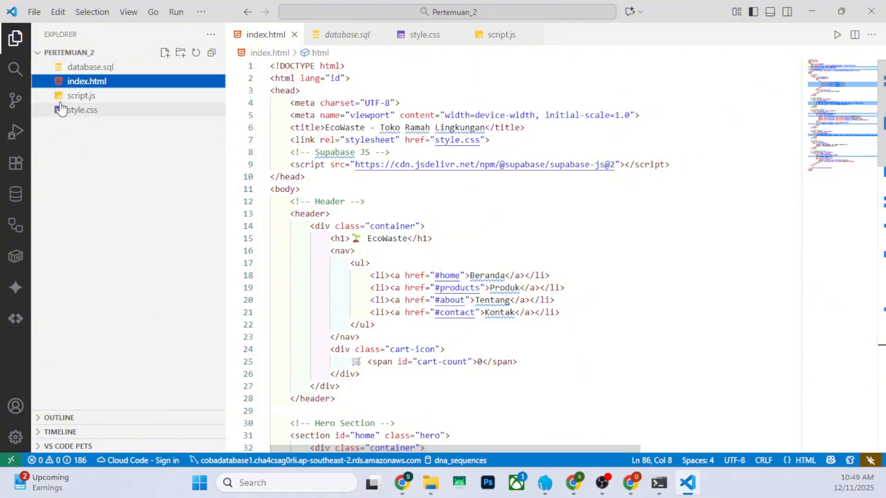
left_click(79, 99)
left_click(81, 82)
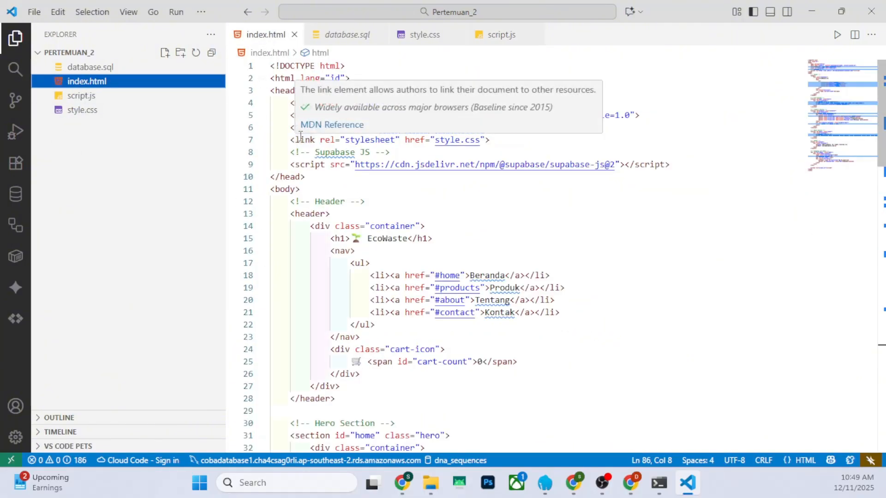
left_click(369, 178)
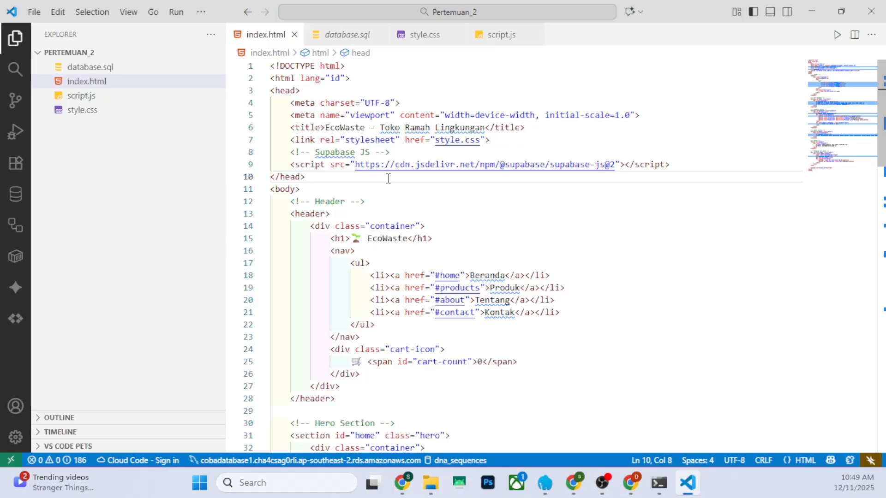
Look at style.css, then review script.js back to the Supabase URL and anon key placeholders in its first lines
left_click(57, 113)
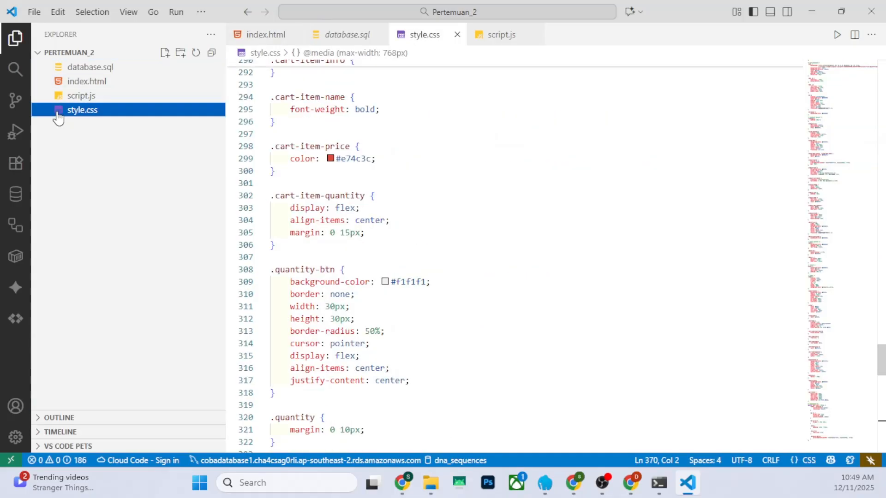
left_click(85, 98)
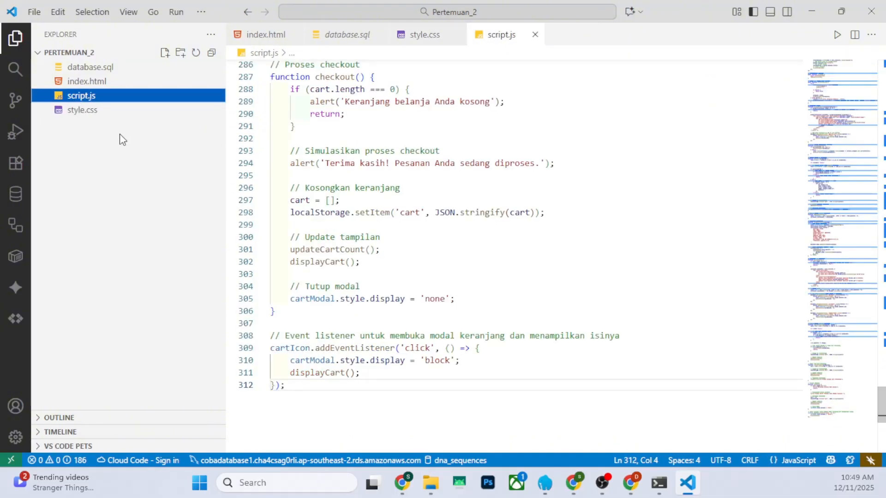
scroll(464, 237, "up", 20)
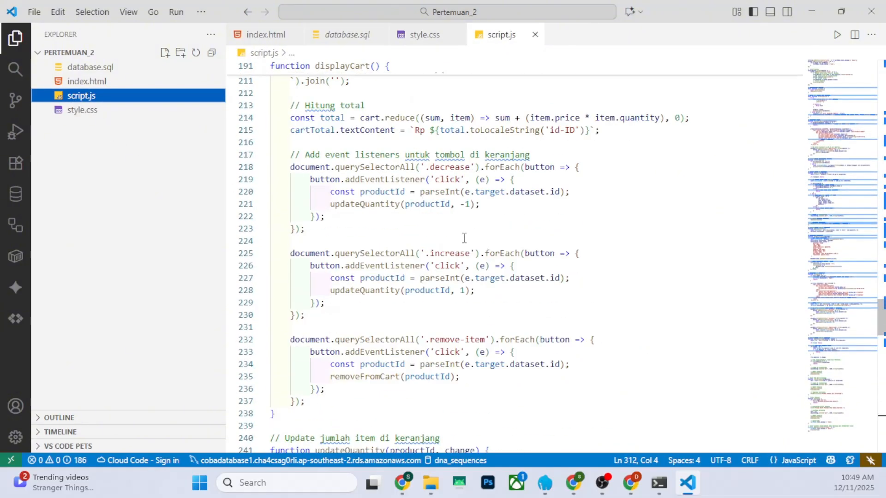
scroll(464, 238, "up", 8)
scroll(496, 235, "up", 20)
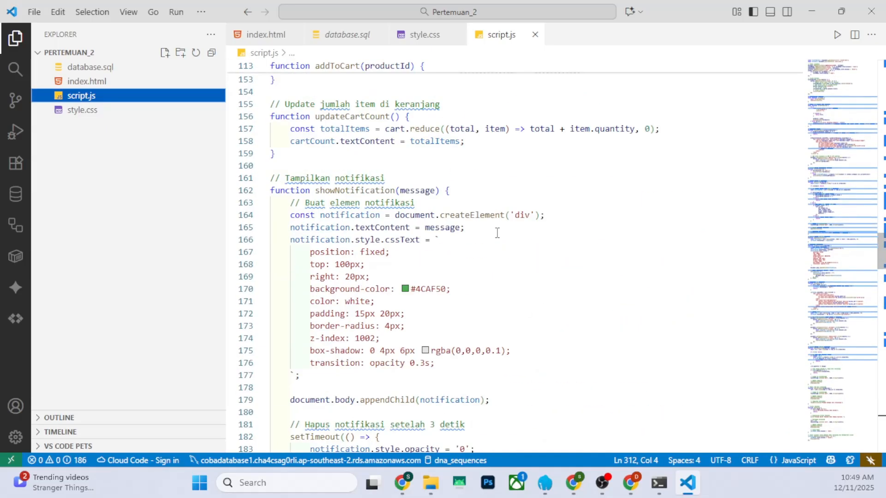
scroll(492, 237, "up", 20)
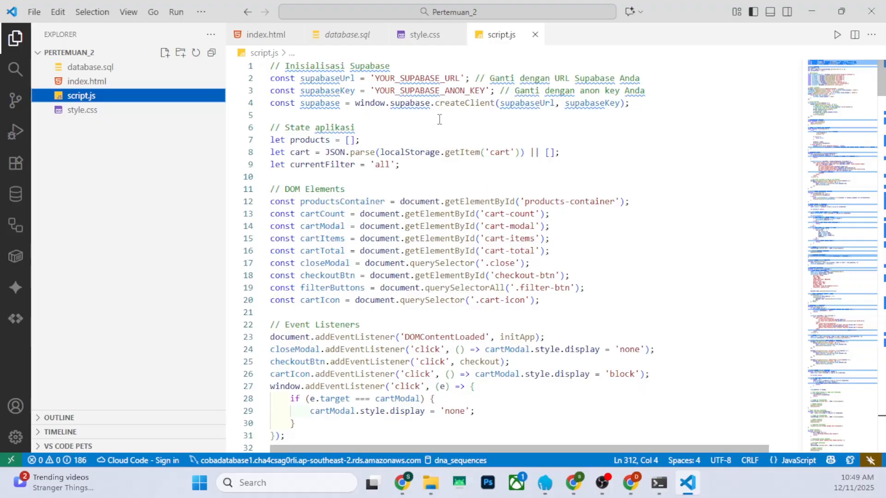
left_click_drag(376, 78, 461, 77)
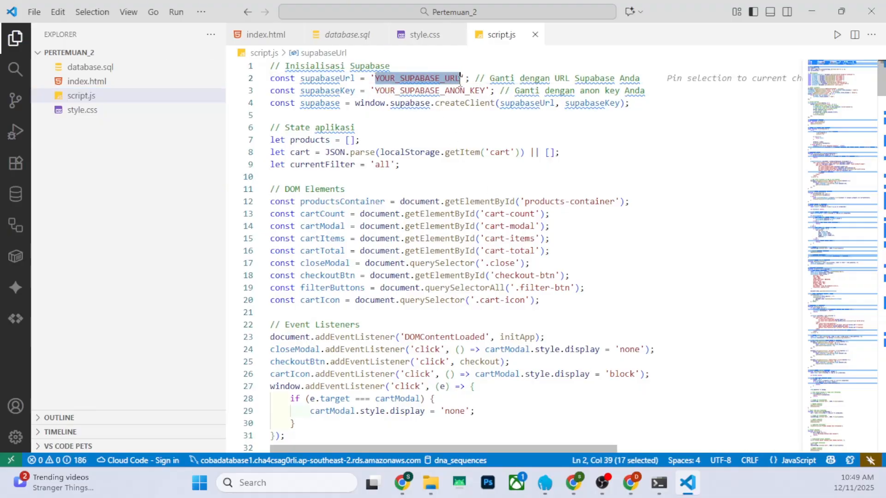
left_click_drag(376, 91, 484, 91)
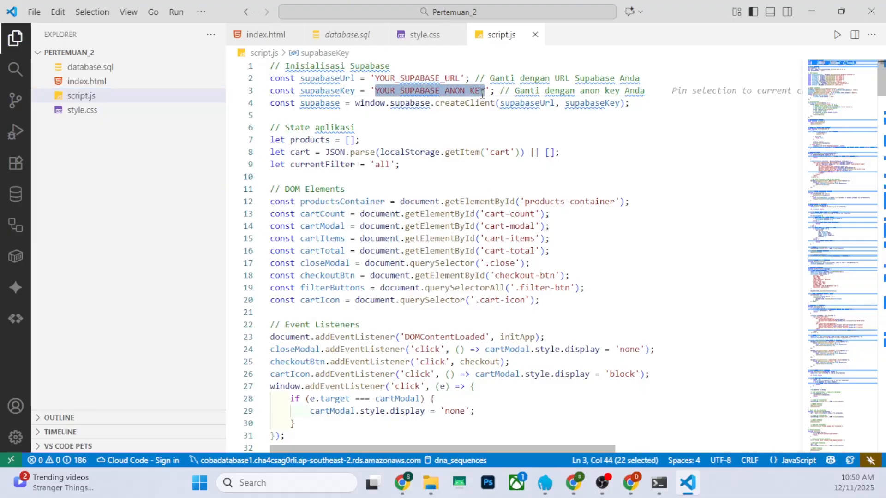
Switch to the Supabase dashboard in Chrome and copy the project URL from the project's Data API settings
mouse_move(573, 484)
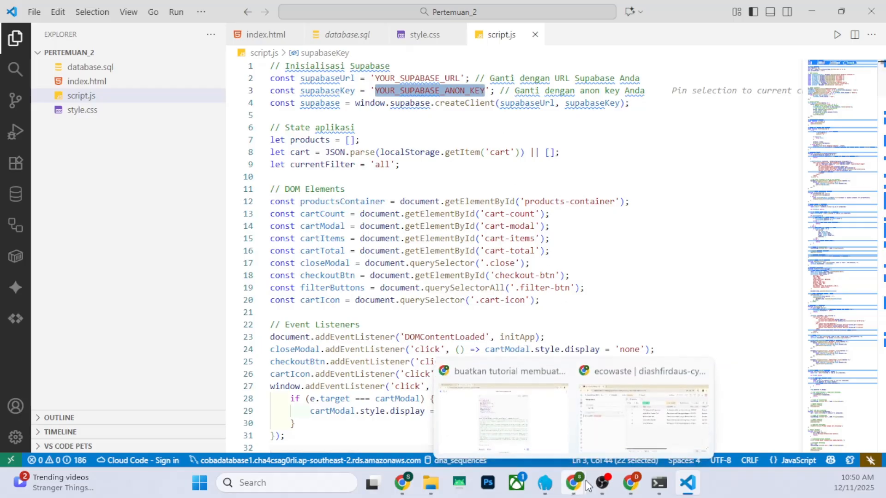
left_click(603, 418)
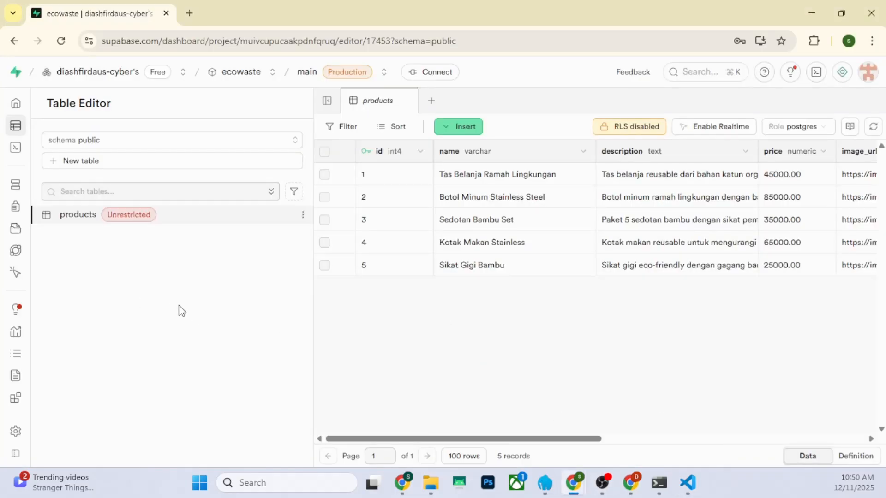
mouse_move(16, 212)
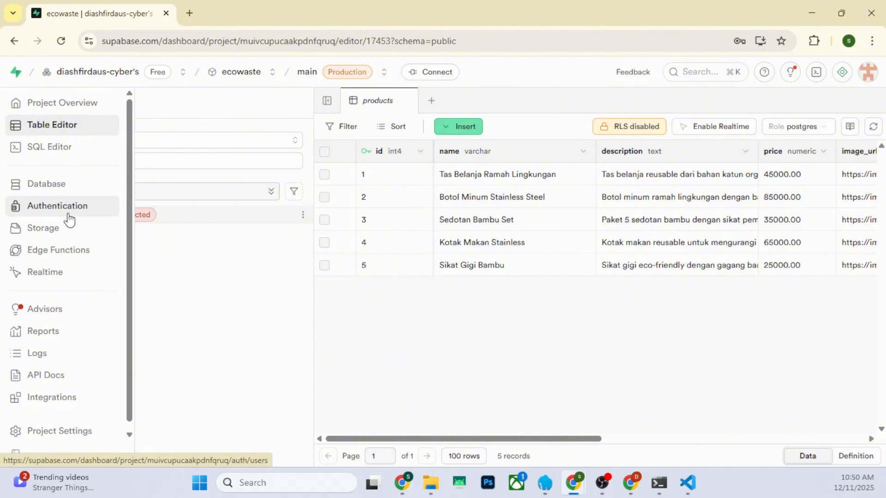
left_click(86, 439)
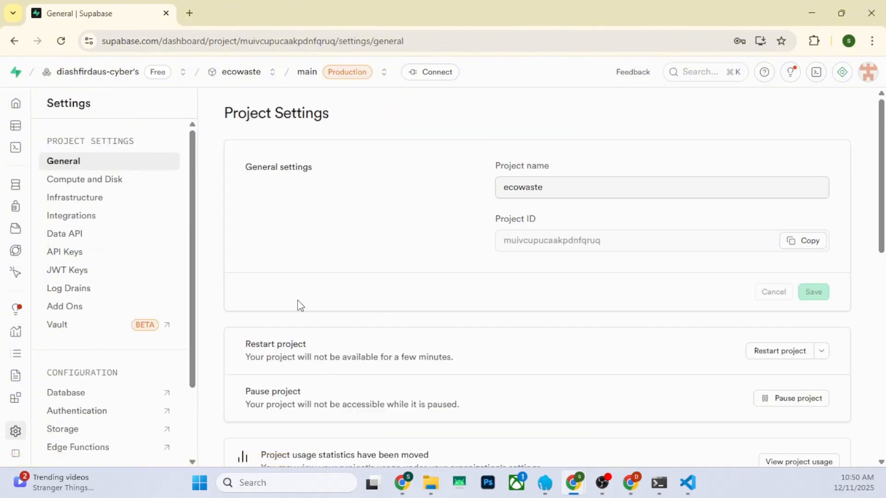
left_click(65, 234)
left_click_drag(678, 232, 443, 230)
left_click(808, 232)
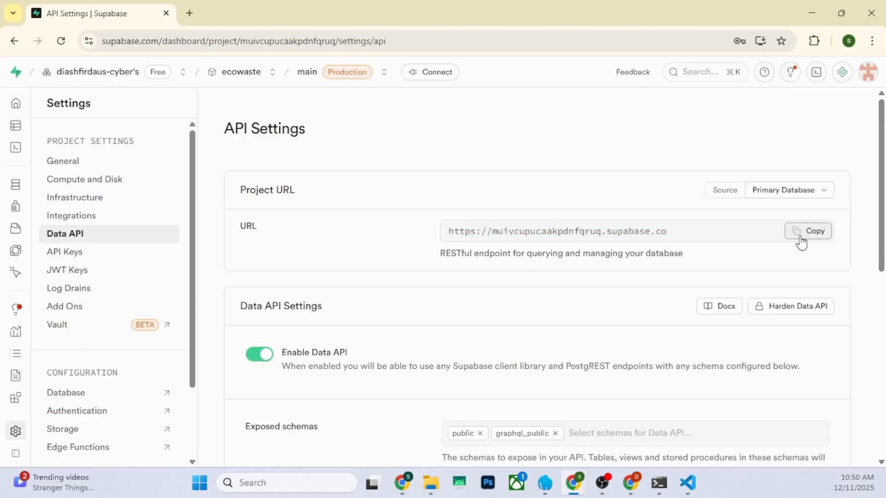
Return to VS Code and replace the YOUR_SUPABASE_URL placeholder in script.js with the copied project URL
left_click(687, 483)
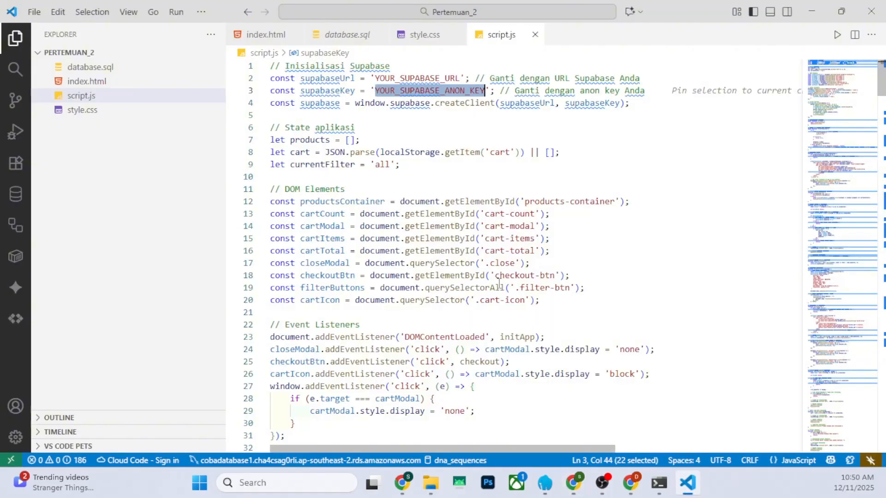
left_click(382, 79)
left_click_drag(375, 79, 460, 79)
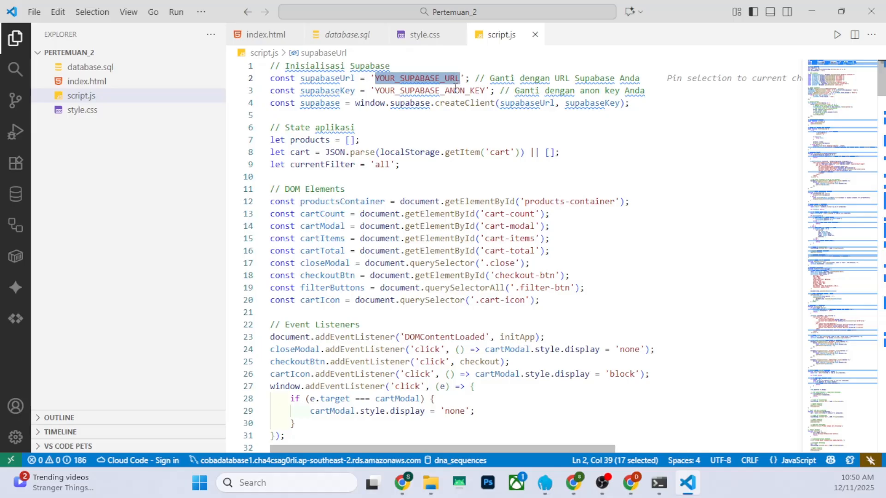
key("ctrl+v")
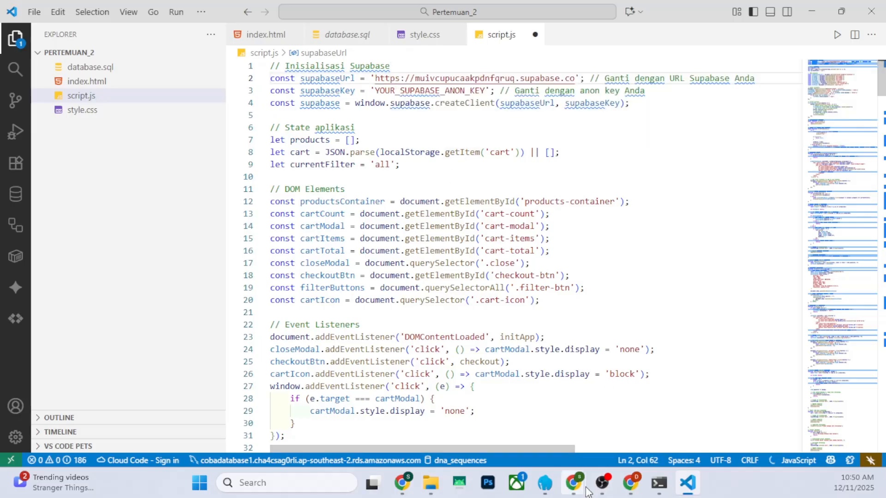
Switch back to Supabase in Chrome and copy the anon public key from the project's legacy API keys
mouse_move(587, 492)
left_click(619, 429)
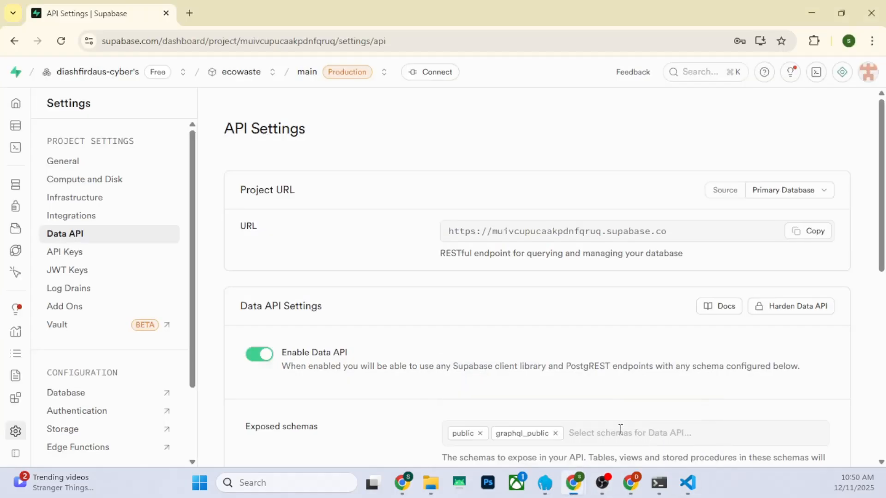
left_click(88, 259)
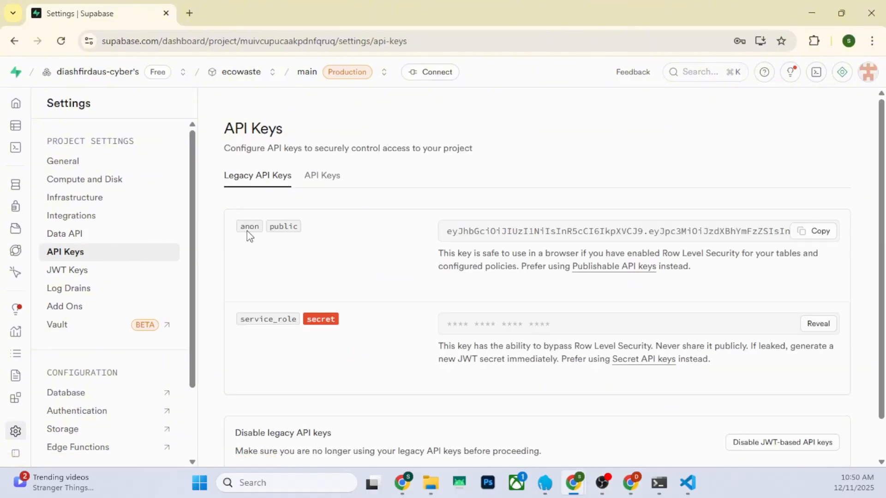
left_click(802, 231)
In VS Code, replace the YOUR_SUPABASE_ANON_KEY placeholder in script.js with the copied API key and save the file
left_click(688, 485)
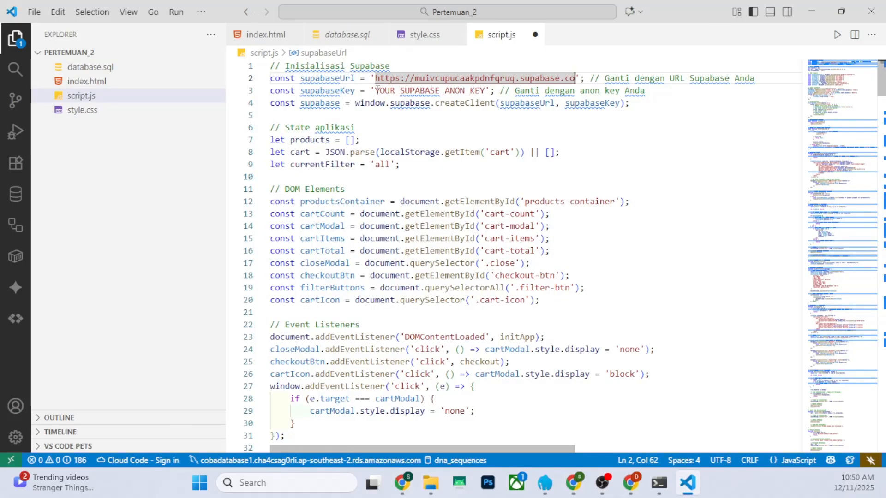
left_click_drag(376, 90, 485, 91)
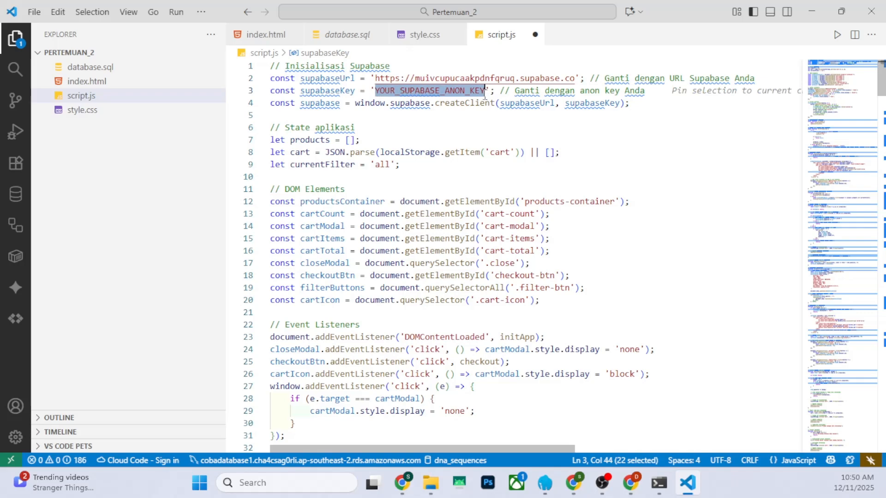
key("ctrl+v")
key("ctrl+s")
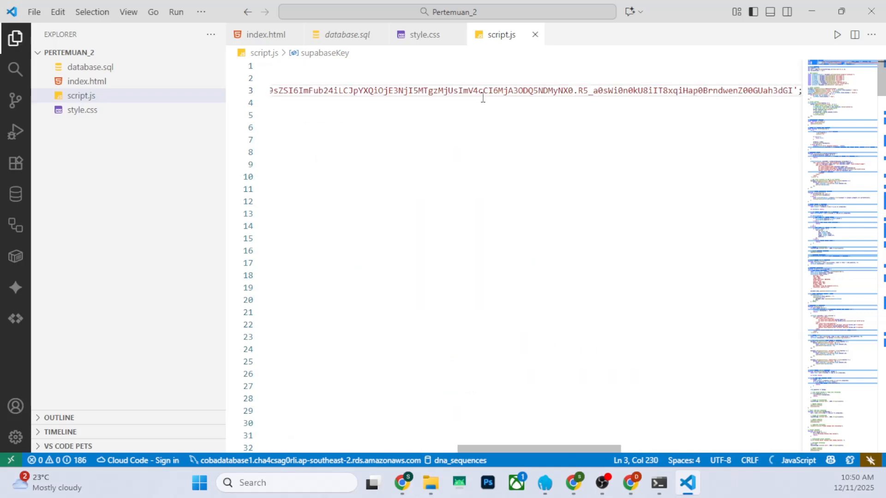
left_click_drag(521, 449, 310, 449)
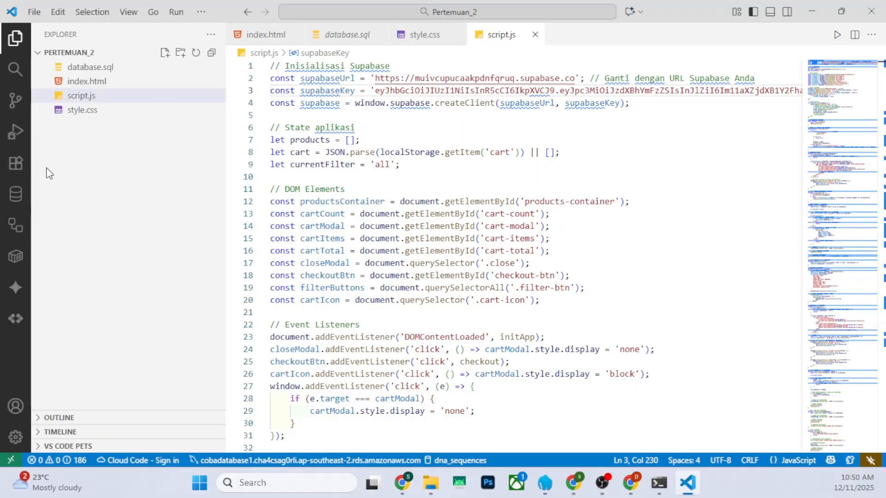
Initialize a Git repository for the Pertemuan_2 project folder
left_click(15, 100)
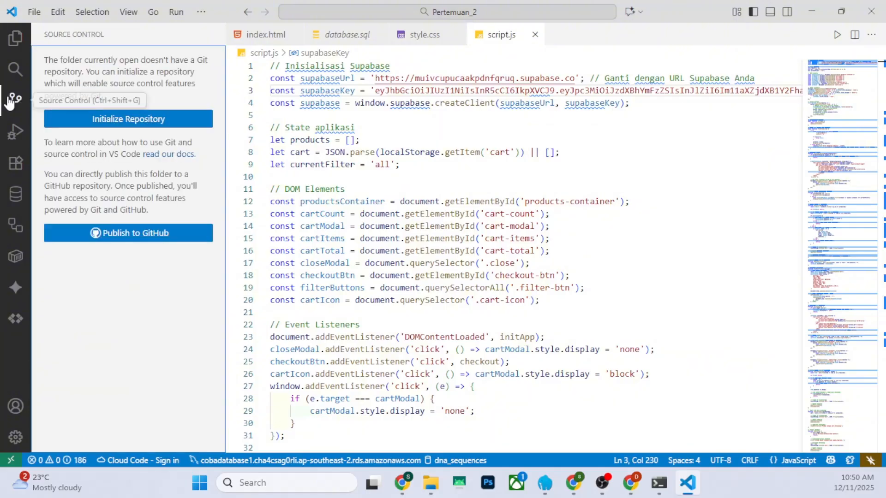
left_click(162, 121)
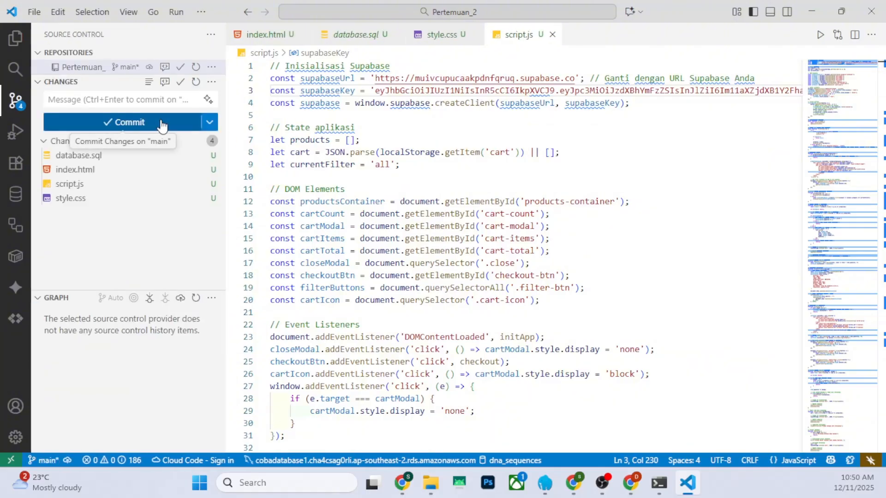
Create a new file named .gitignore in the root of the Pertemuan_2 project folder
left_click(16, 39)
left_click(103, 141)
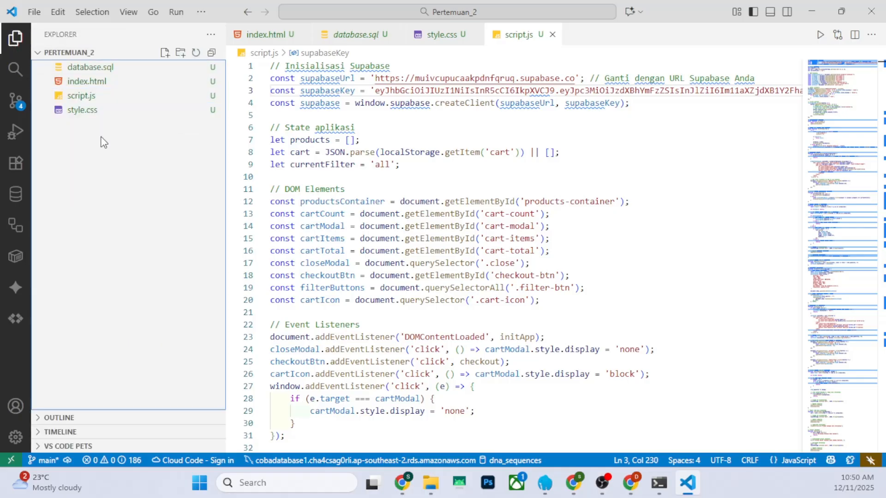
left_click(165, 52)
type(".")
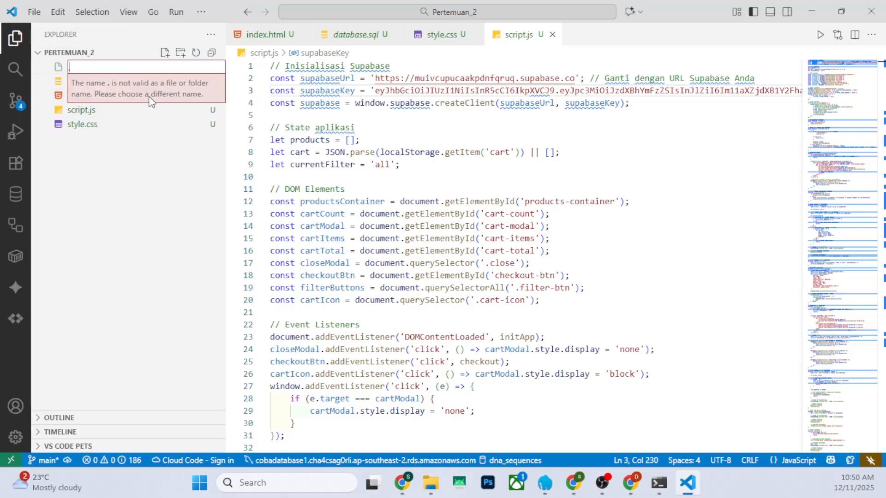
type("giti")
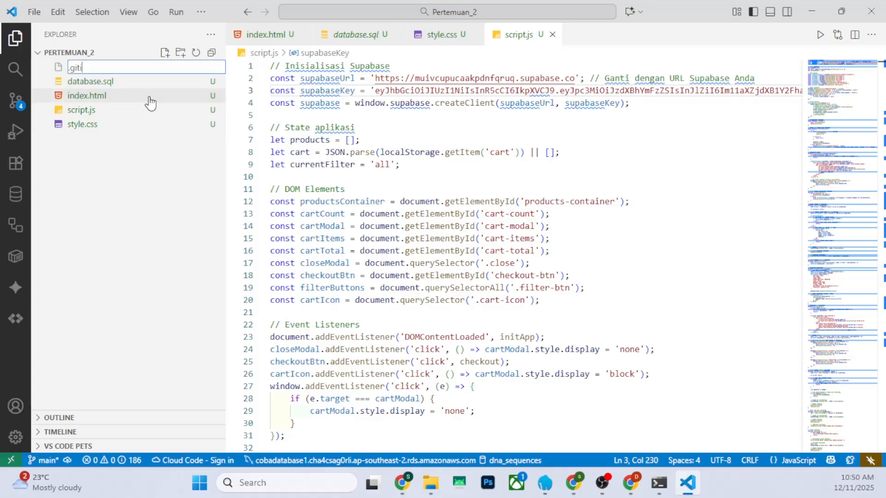
type("gnore'")
key("Return")
Add the entry /database.sql to .gitignore, save it, and check the project's file list
type("/")
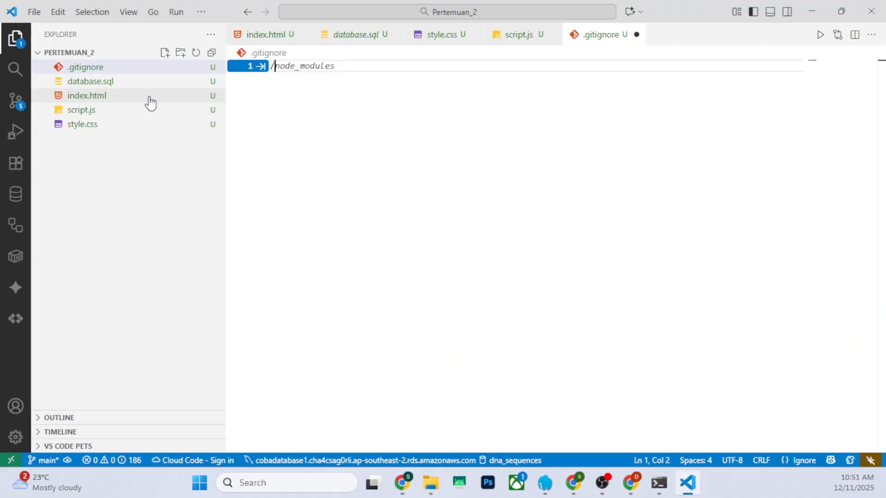
type("database.s")
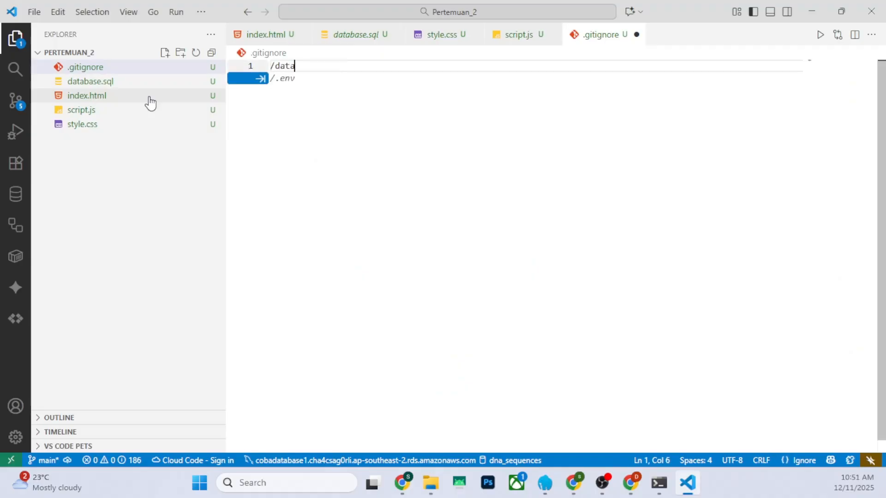
type("ql")
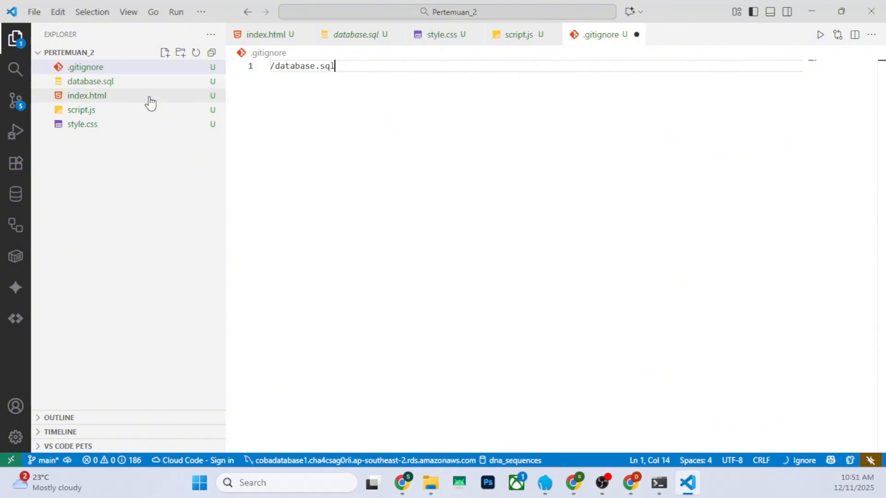
key("ctrl+s")
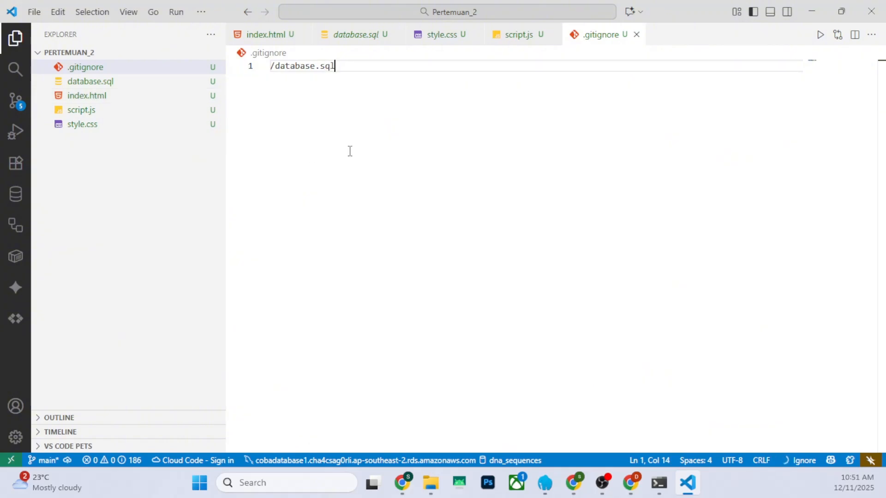
left_click(15, 39)
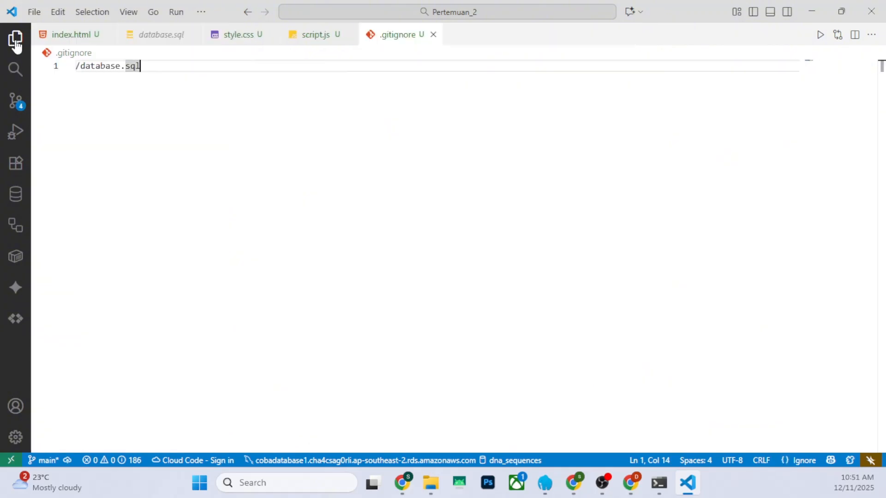
left_click(14, 39)
left_click(193, 197)
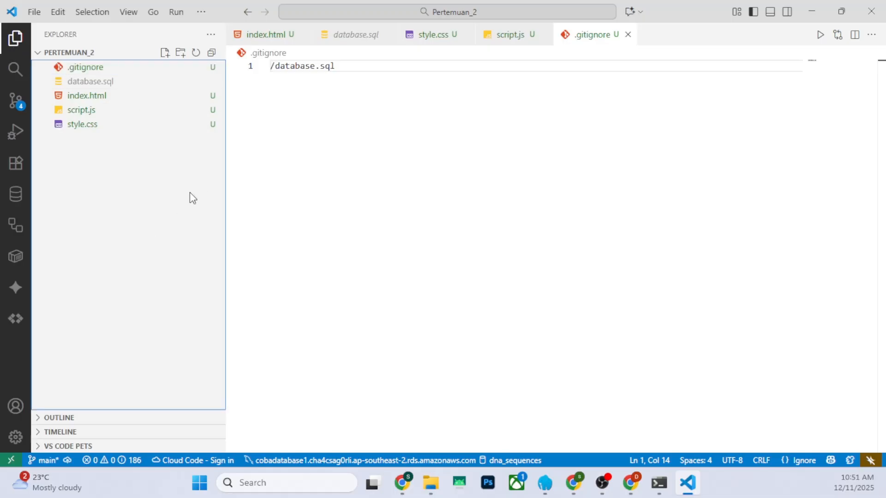
Remove the /database.sql entry from .gitignore and save the empty file
left_click_drag(350, 69, 234, 65)
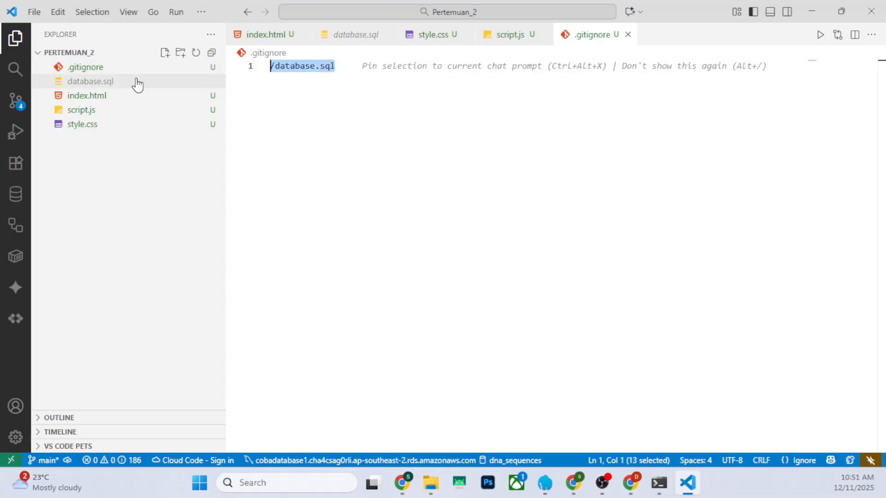
left_click_drag(336, 67, 275, 68)
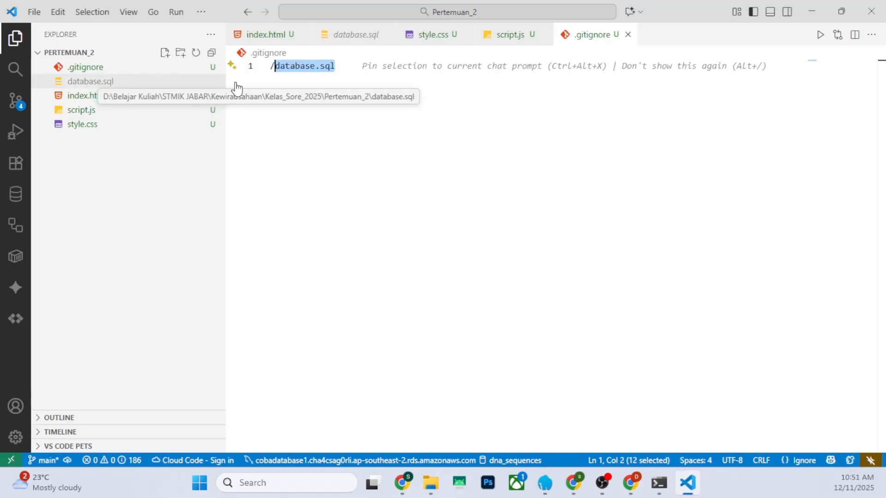
double_click(341, 66)
left_click_drag(340, 67, 267, 68)
key("BackSpace")
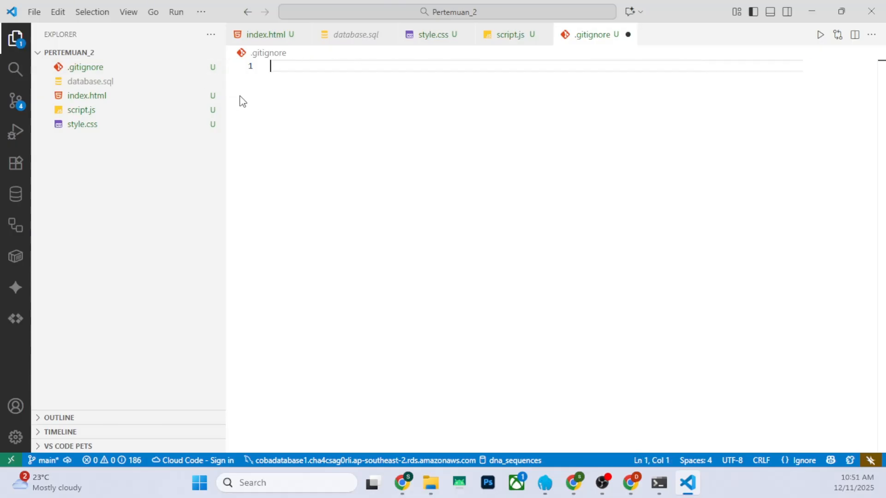
left_click(131, 192)
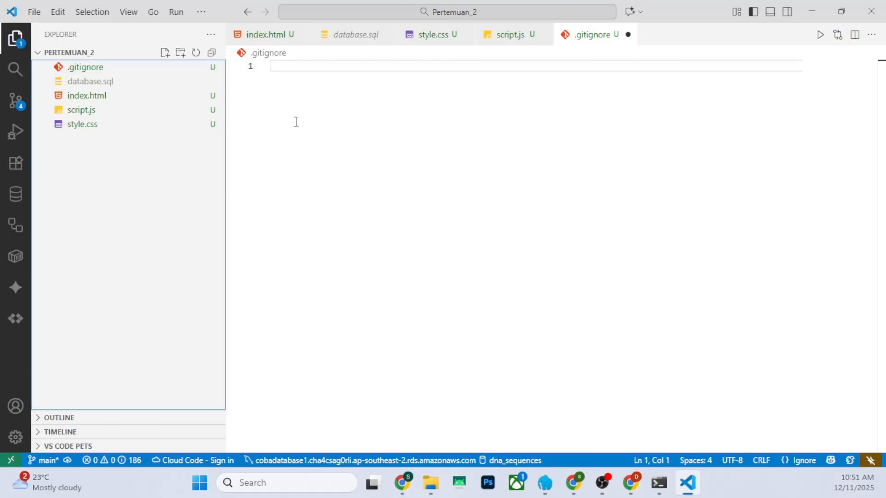
key("ctrl+s")
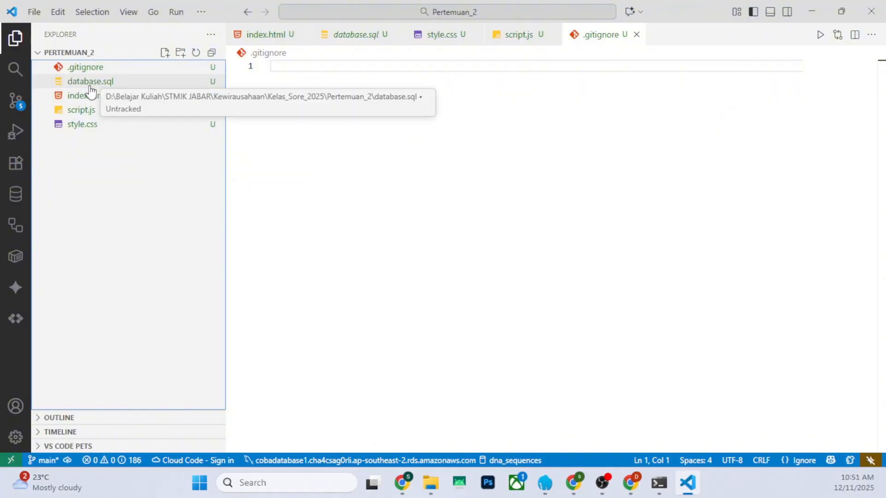
Stage .gitignore and all the remaining project files in source control
left_click(15, 100)
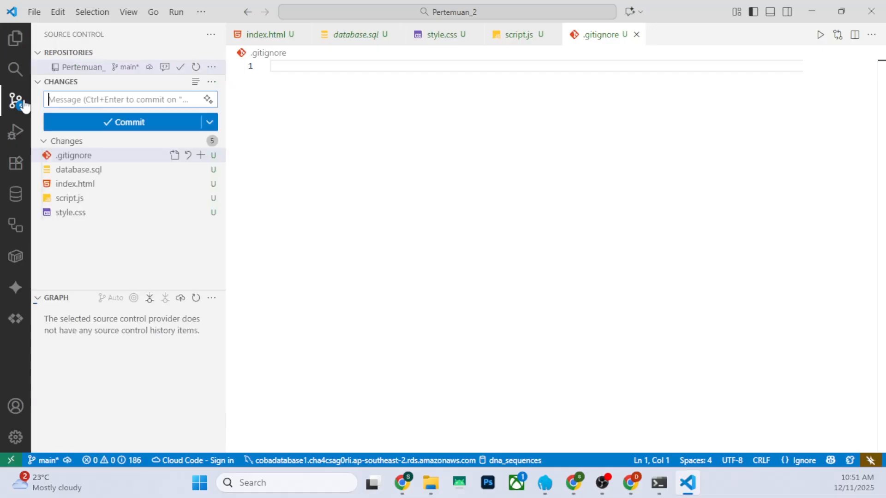
left_click(201, 156)
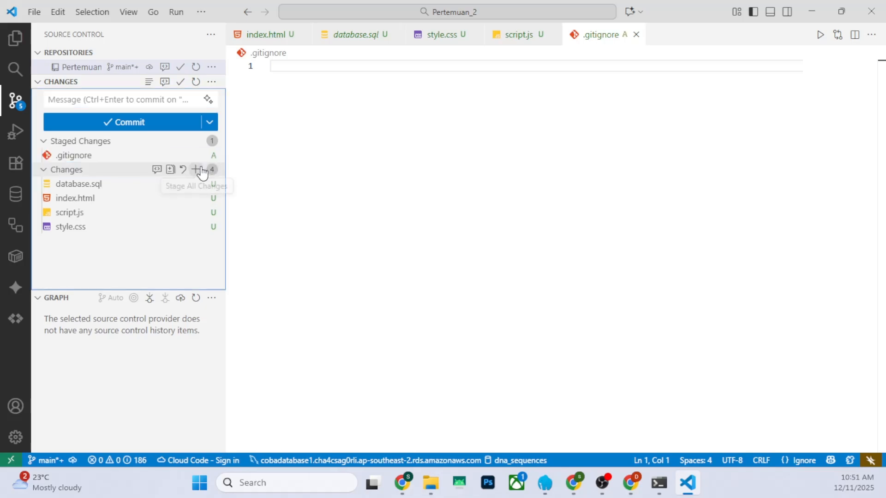
left_click(201, 171)
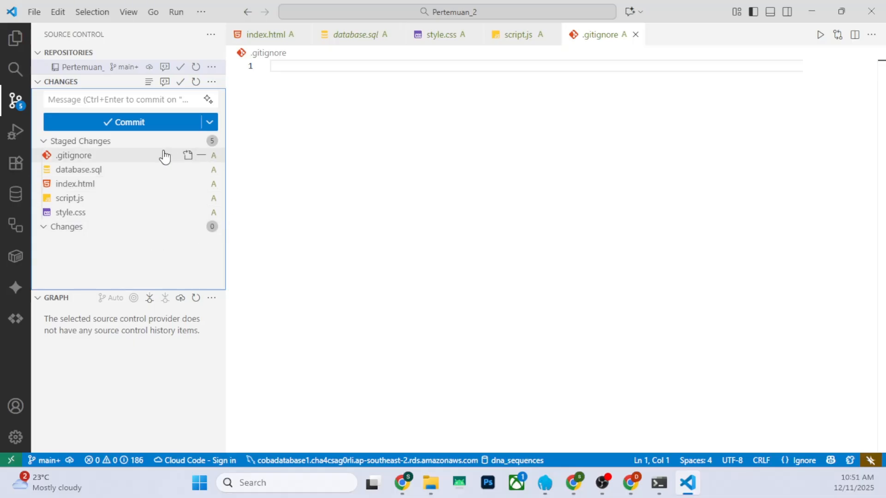
Commit the staged files to the main branch with the message "versi_pertama"
left_click(123, 99)
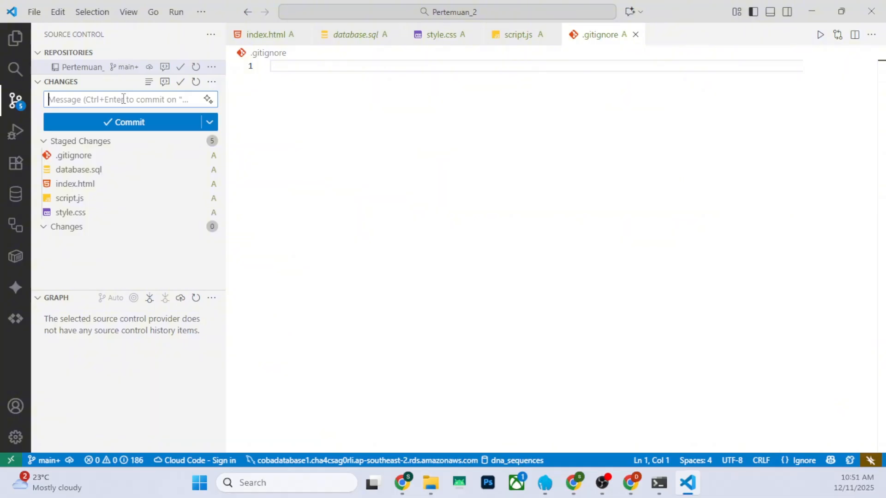
key("alt+Tab")
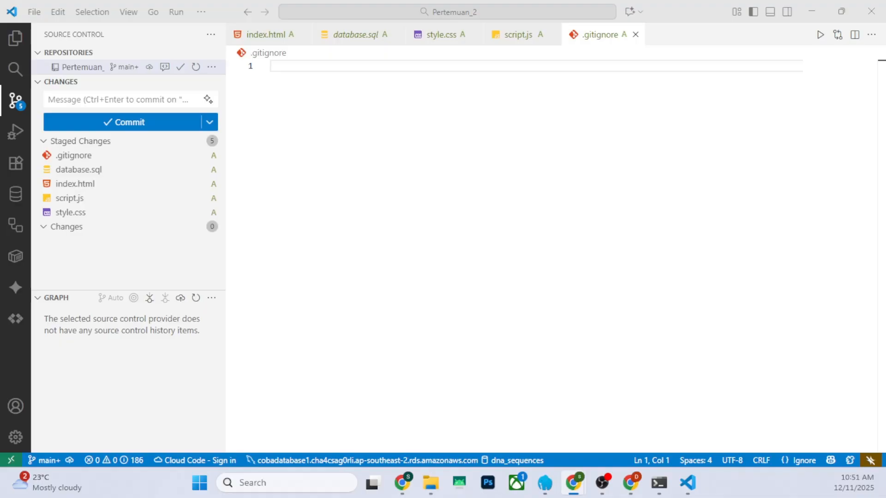
left_click(136, 98)
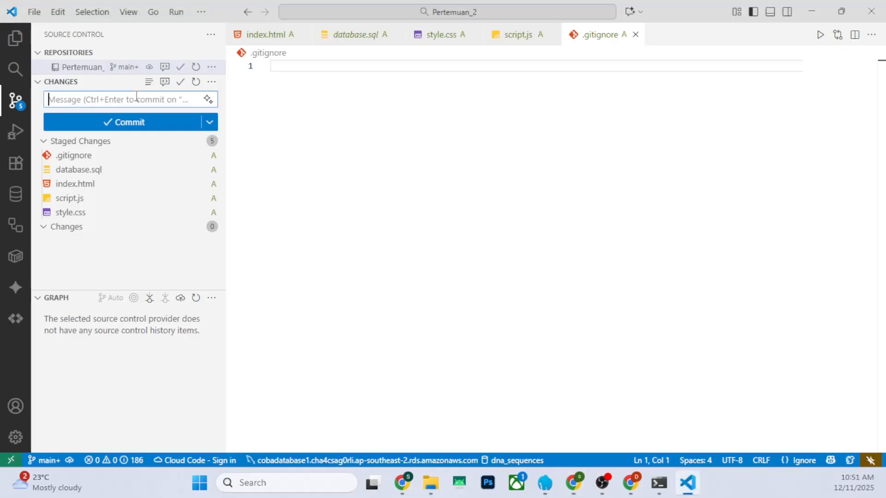
type("versi_pe")
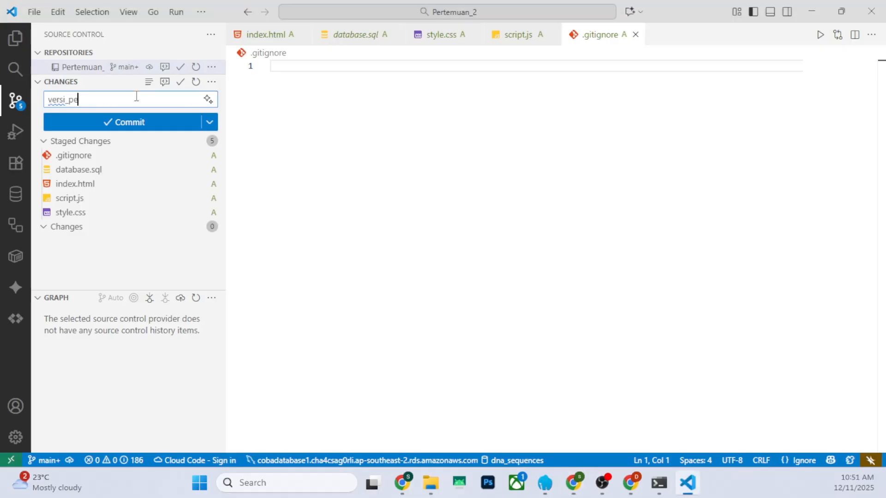
type("rtama")
left_click(150, 129)
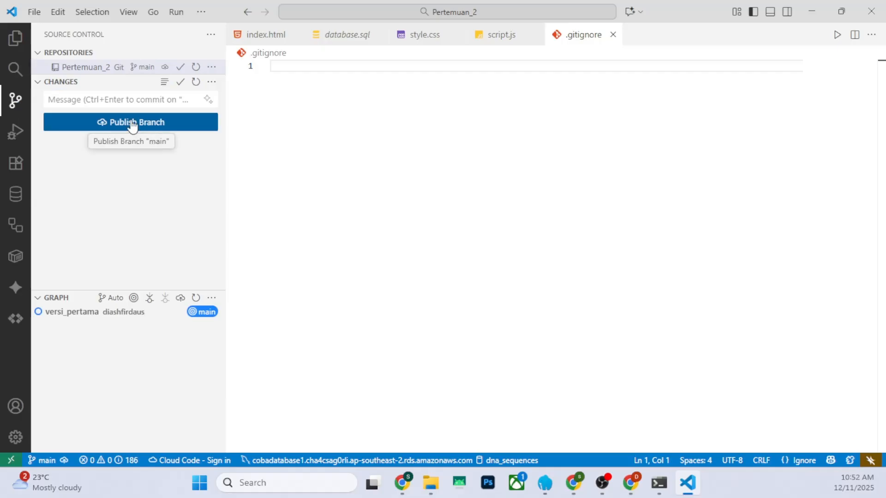
Publish the main branch to a public GitHub repository named ecowaste_webapp and dismiss the notification
left_click(131, 125)
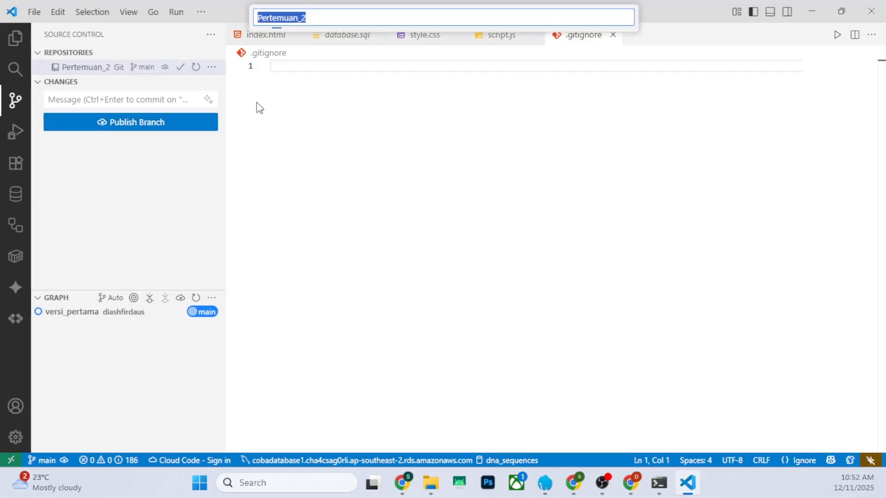
double_click(325, 20)
type("e")
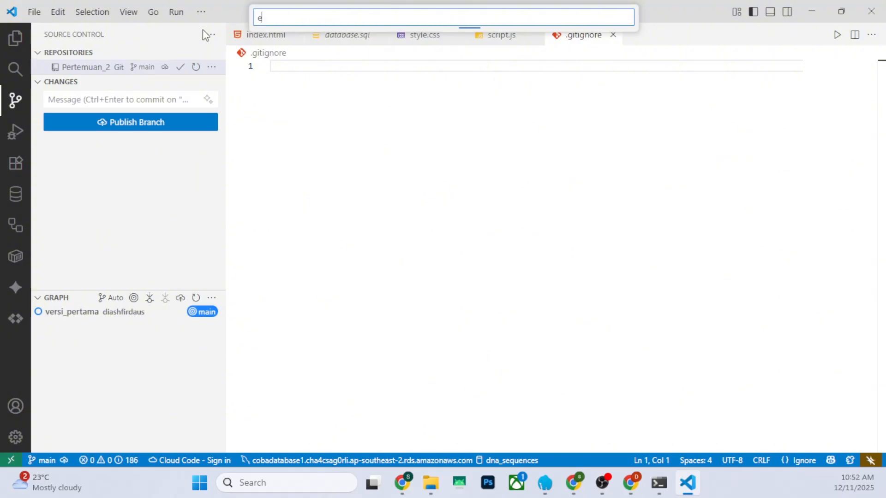
type("cowaste_webapp")
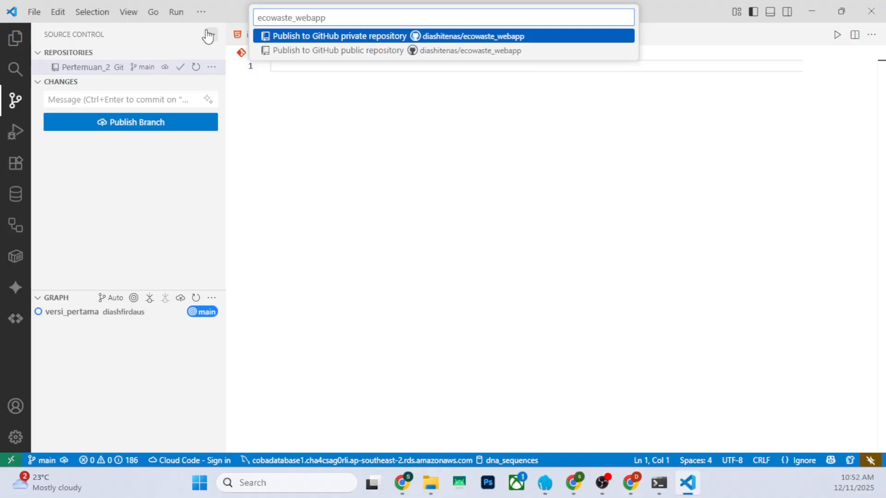
left_click(341, 52)
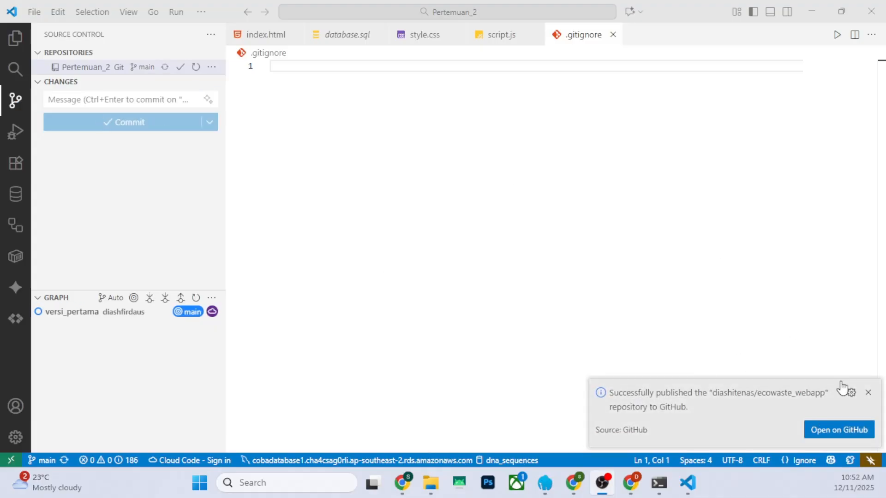
left_click(868, 393)
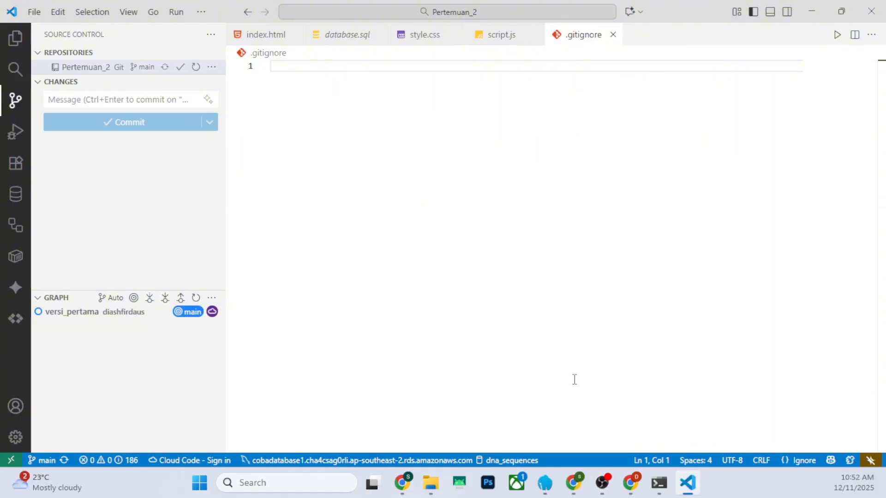
Switch to the Netlify window in Chrome and go from the ecowaste2 overview to the team's projects list
mouse_move(574, 481)
left_click(598, 402)
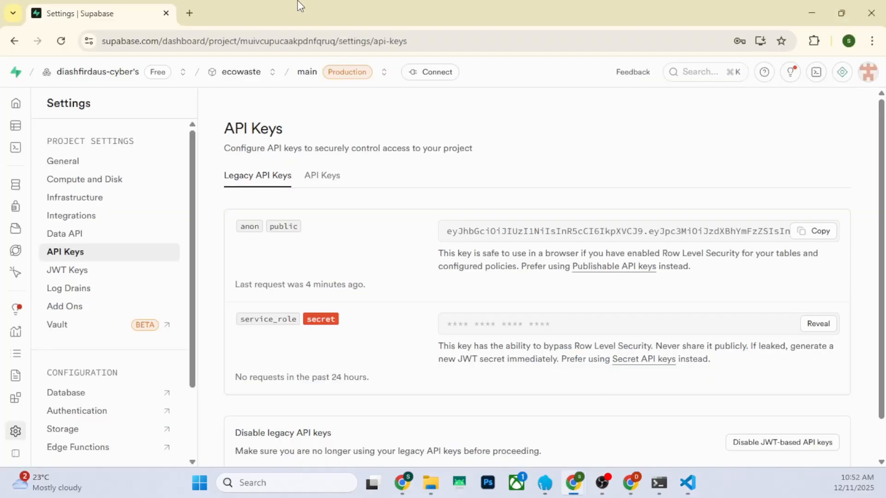
mouse_move(621, 467)
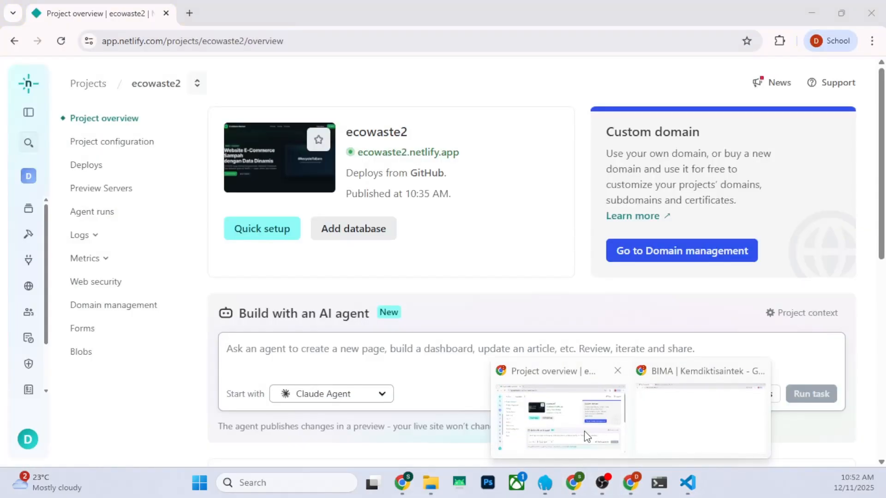
left_click(584, 431)
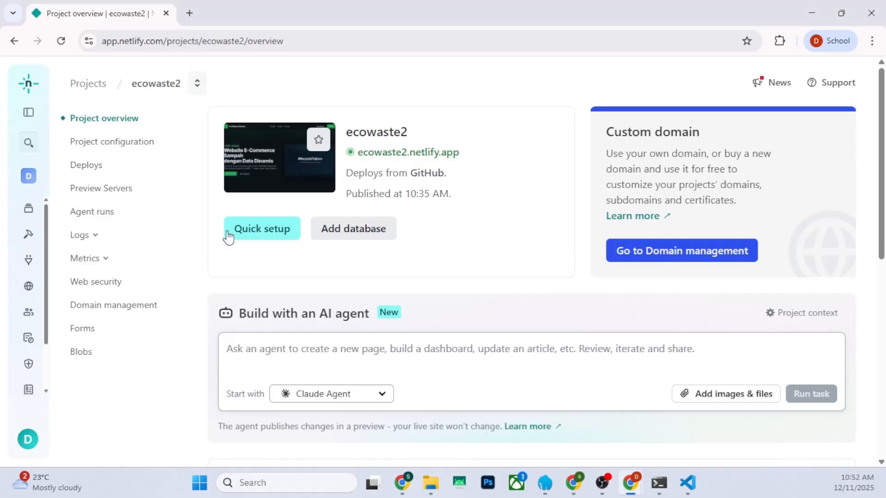
left_click(29, 84)
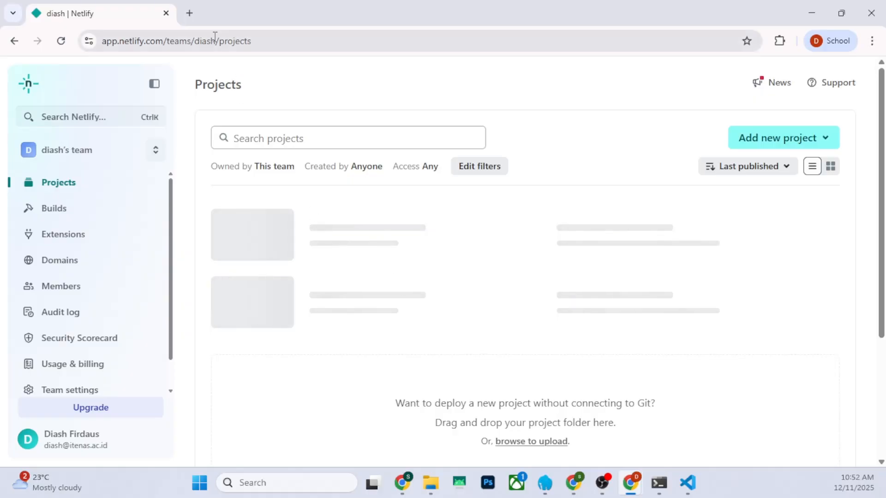
Search Google for netlify in a new browser tab
left_click(189, 14)
type("netlify")
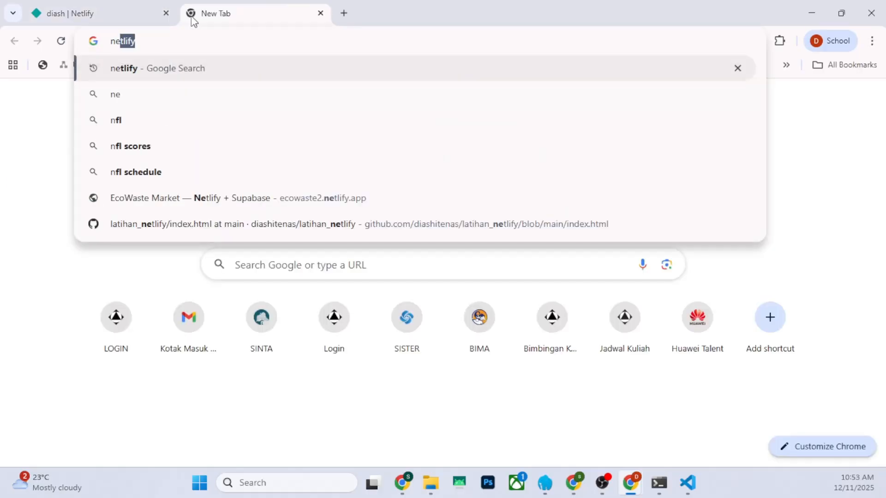
key("Return")
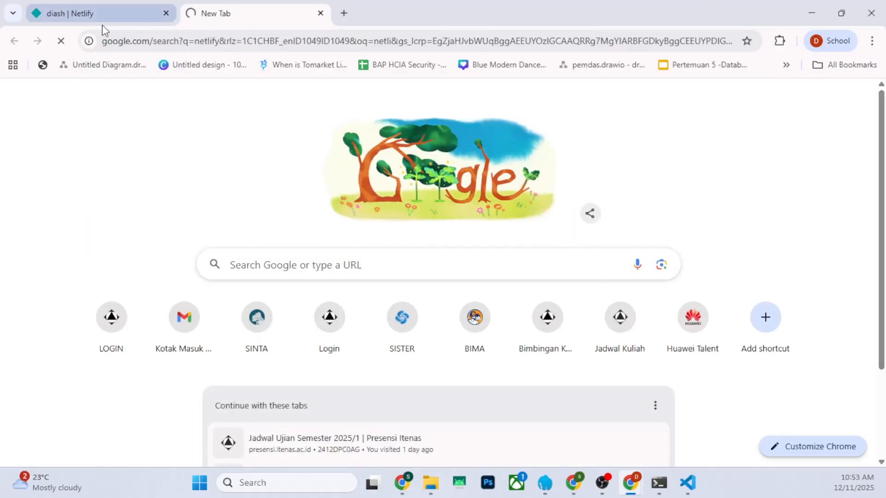
Reload the Netlify projects page and return to the Google search tab
left_click(98, 13)
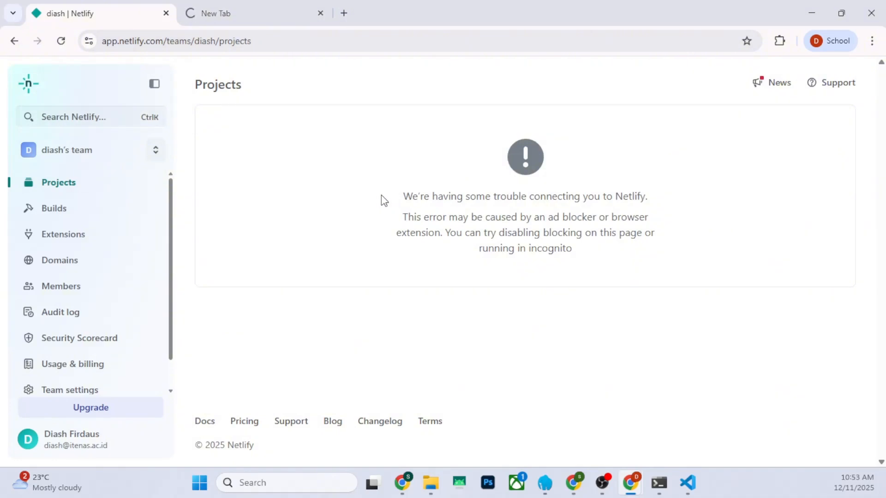
left_click(62, 40)
left_click(241, 14)
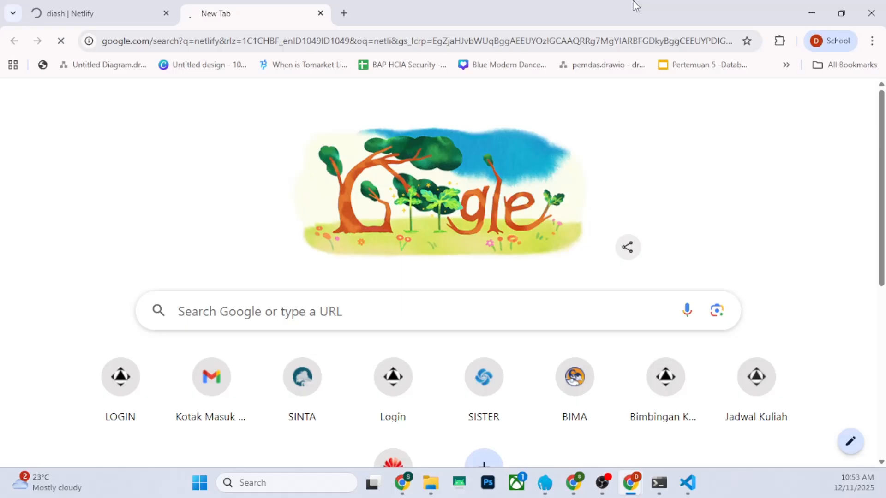
Review index.html and the Supabase connection code in script.js in VS Code, and return to the Netlify window in Chrome
left_click(167, 6)
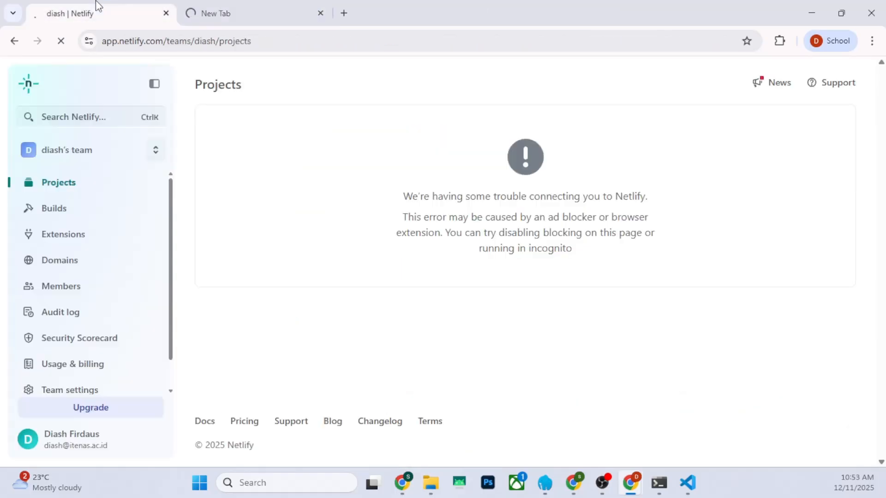
left_click(688, 482)
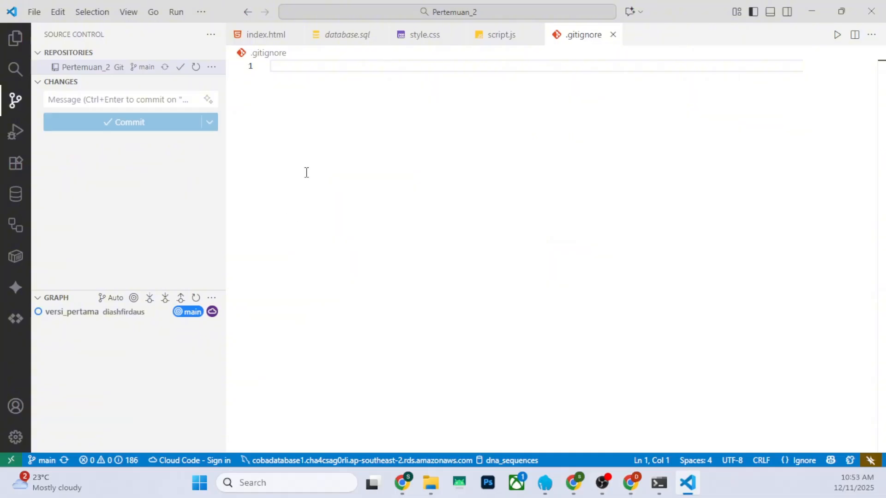
left_click(266, 37)
scroll(441, 251, "down", 10)
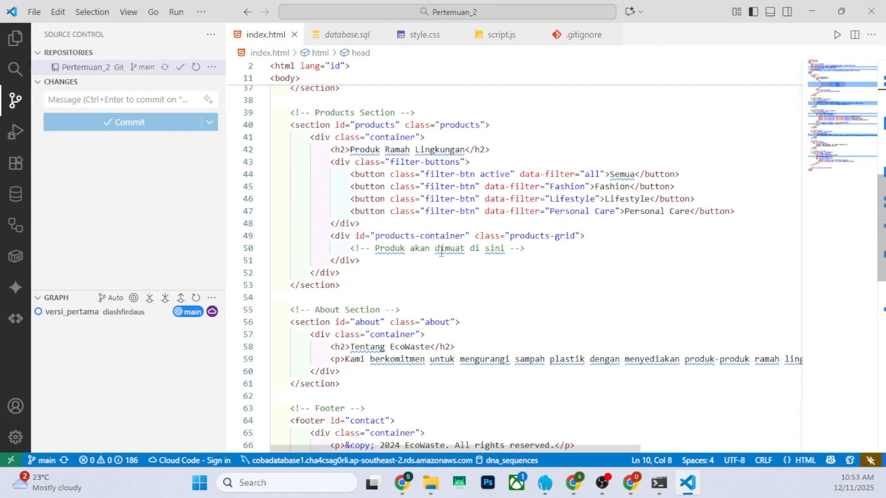
left_click(517, 35)
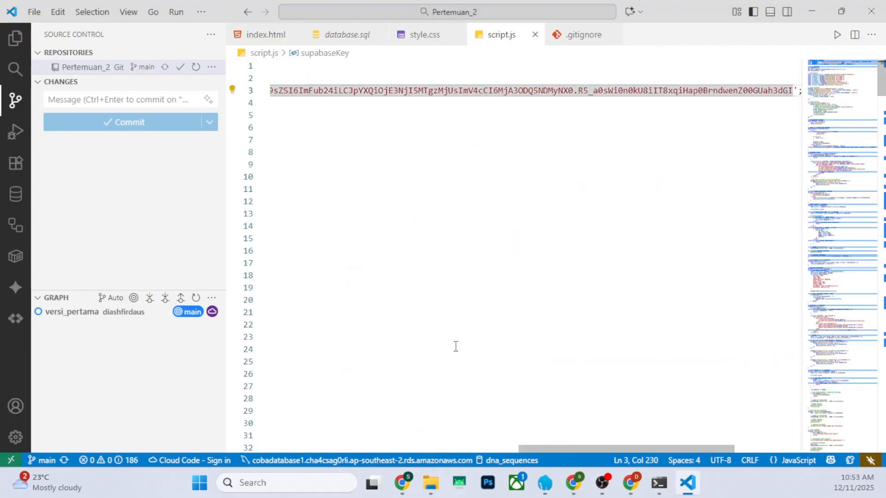
left_click_drag(558, 449, 309, 449)
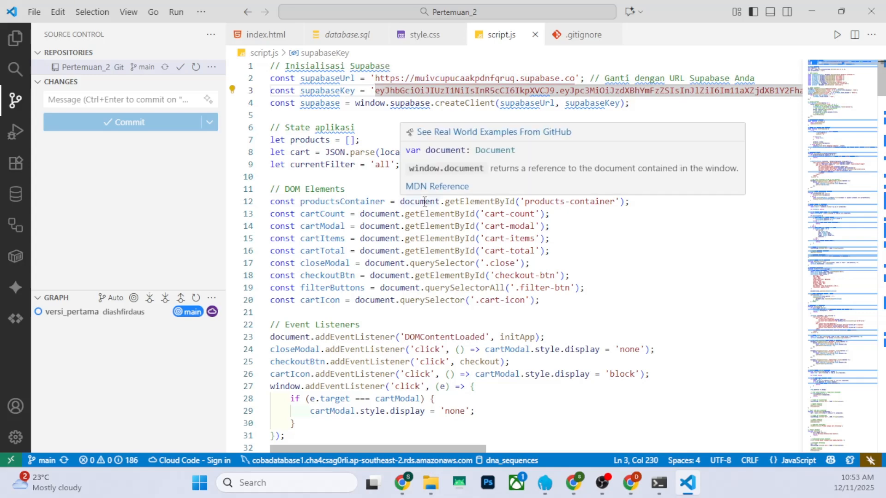
scroll(424, 206, "down", 4)
scroll(423, 207, "up", 4)
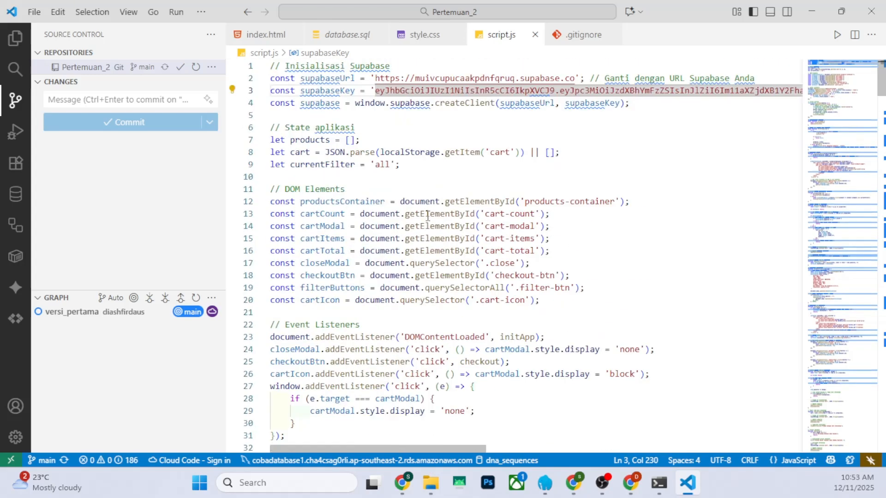
left_click(406, 121)
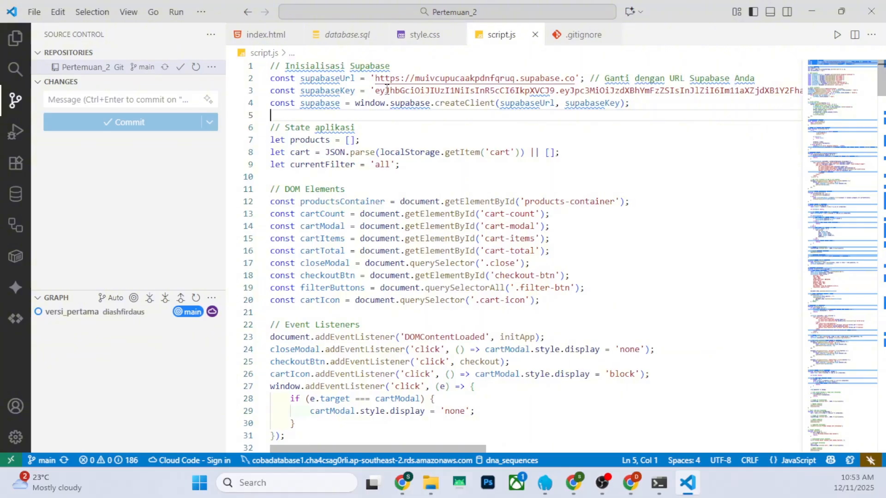
left_click(813, 11)
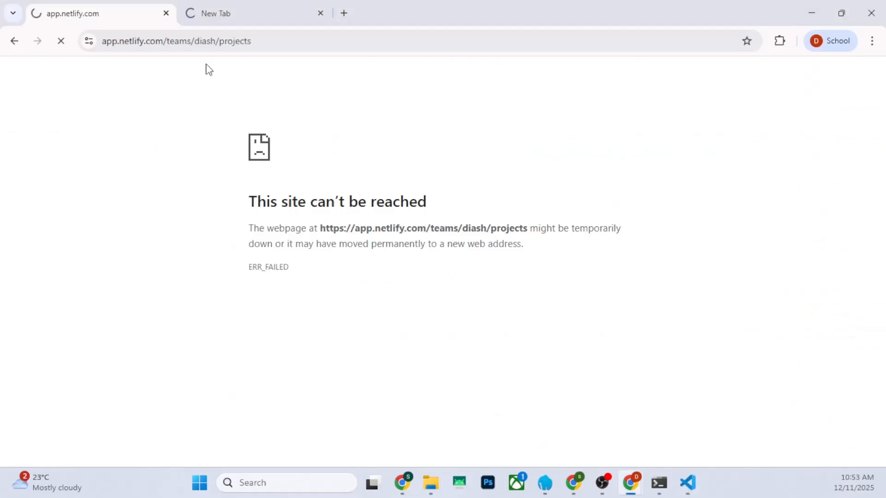
Reload the Google search tab and retry the search for netlify
left_click(219, 10)
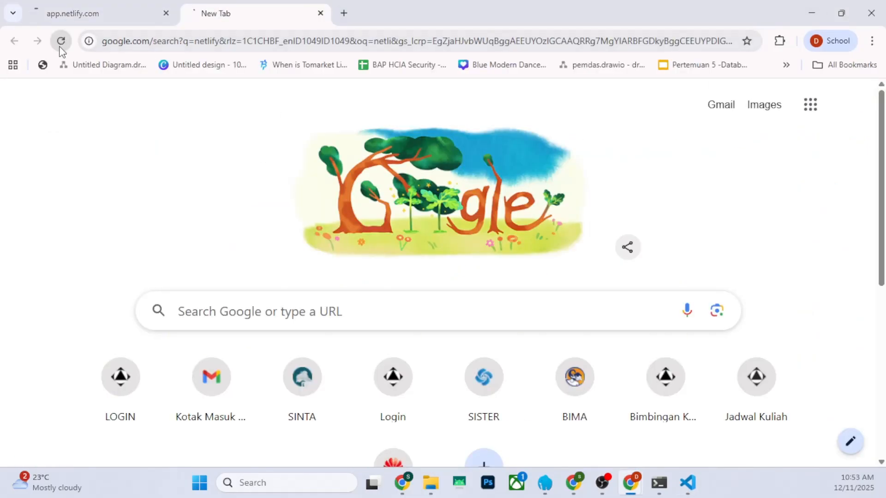
left_click(61, 42)
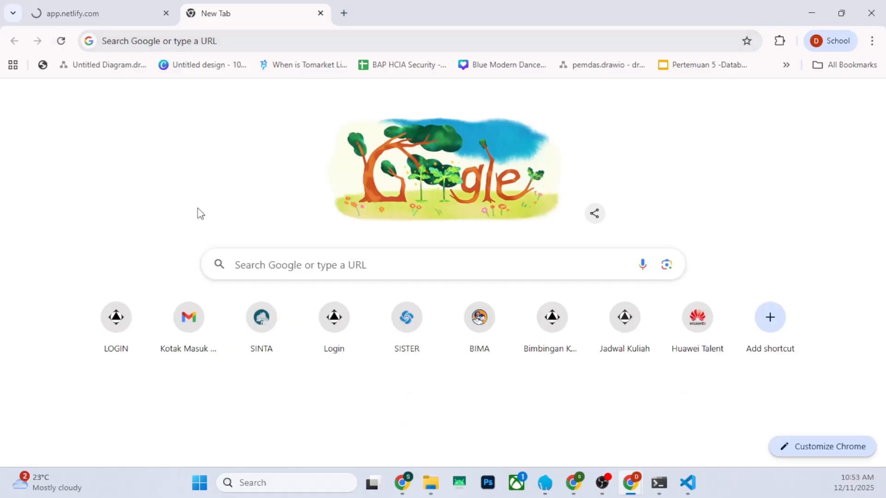
left_click(137, 39)
type("netli")
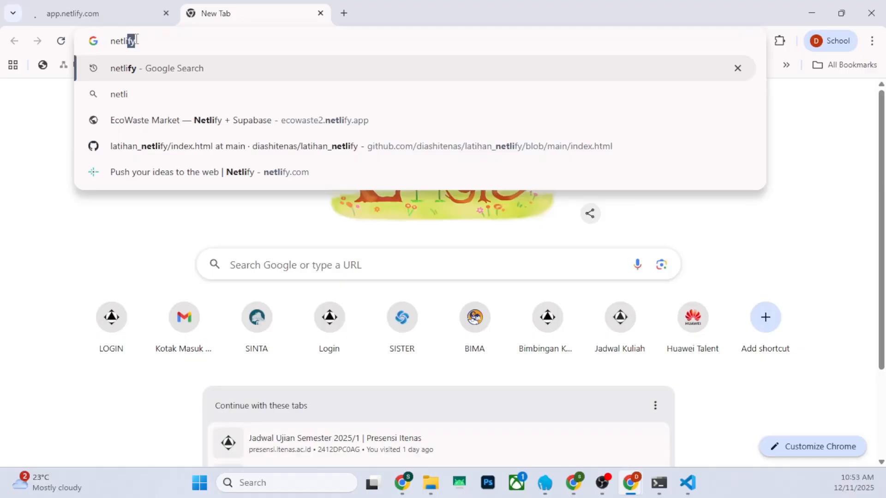
key("Return")
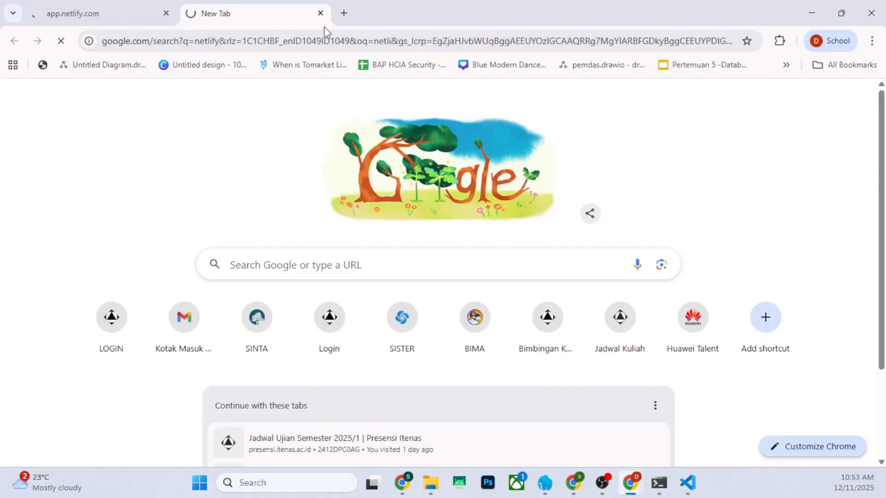
Load the YouTube home page in a new browser tab, removing the video path from the suggested address
left_click(344, 14)
type("you")
key("Return")
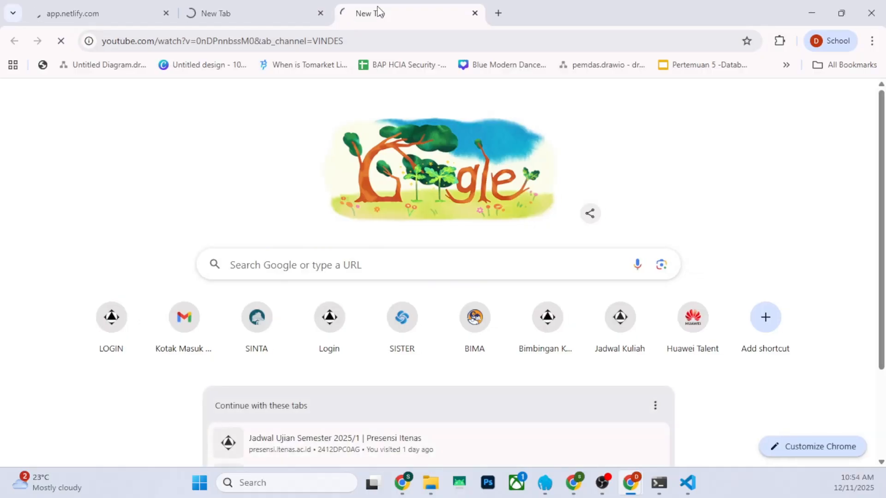
left_click_drag(157, 41, 396, 42)
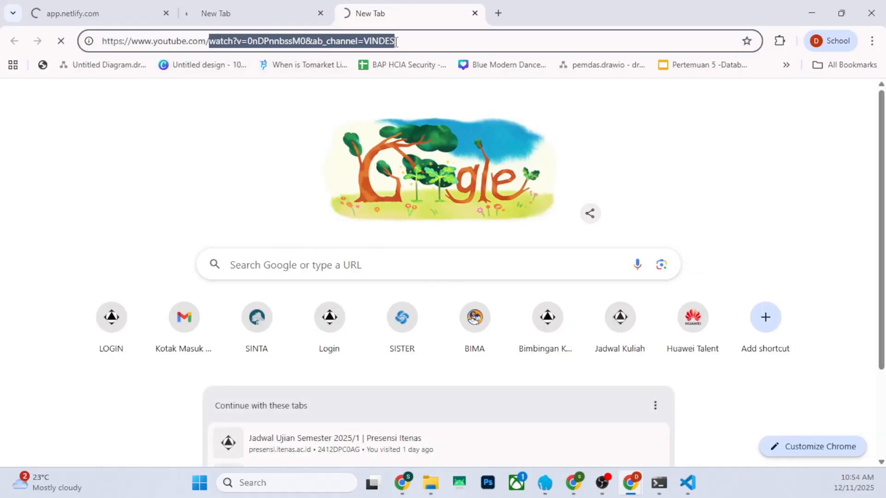
key("BackSpace")
key("Return")
Reload the Netlify team projects page and close the YouTube tab
left_click(84, 7)
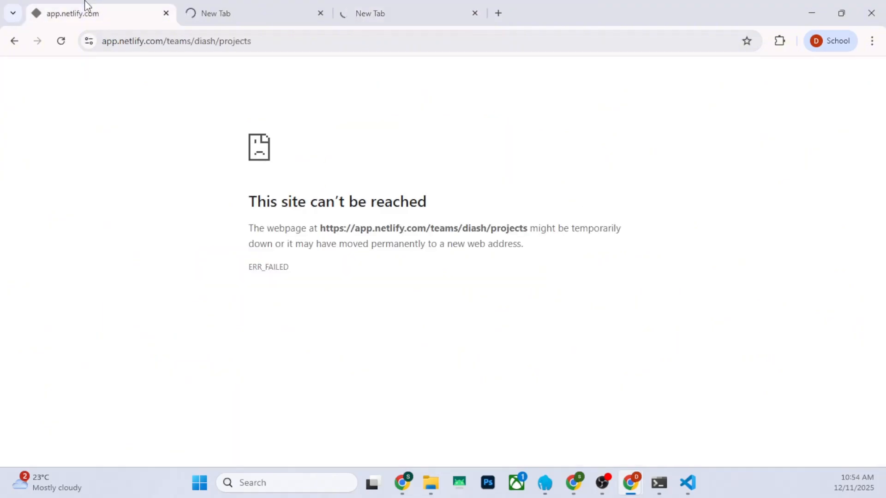
left_click(60, 42)
key("super")
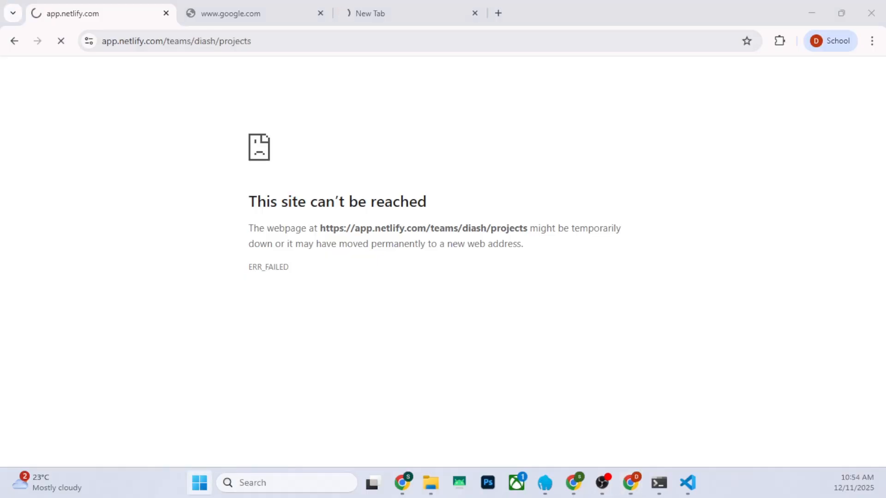
key("Return")
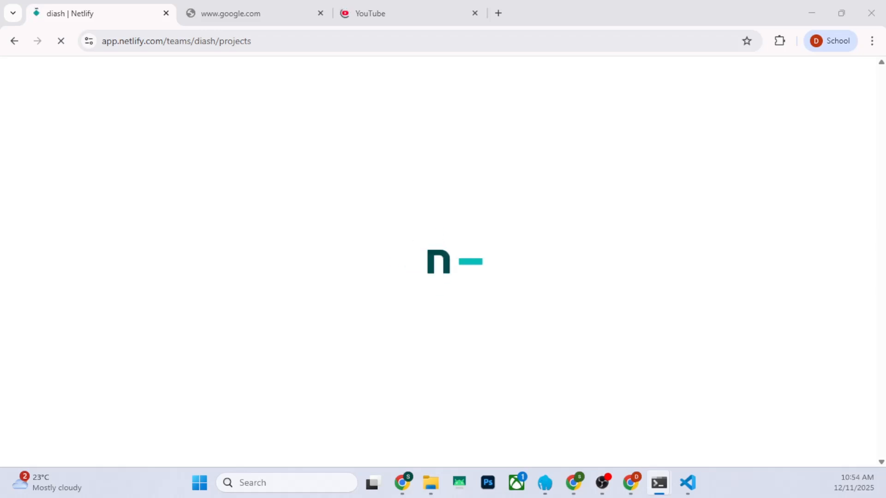
left_click(475, 13)
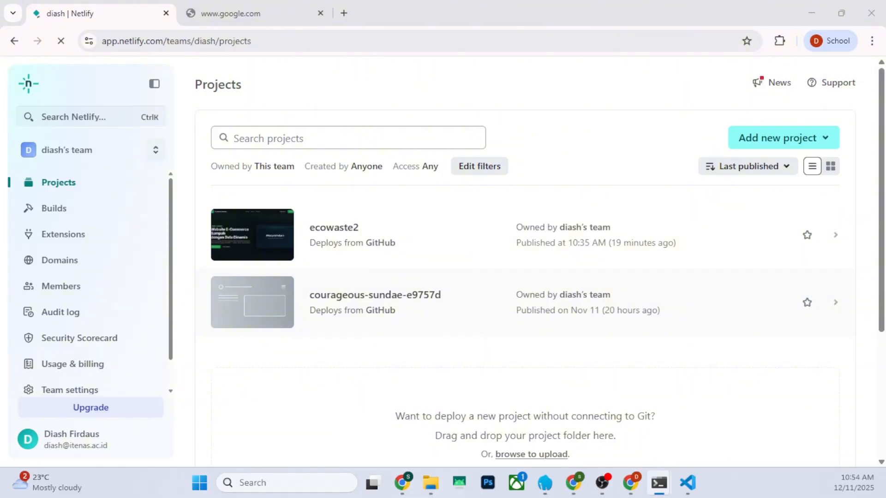
Delete the ecowaste2 project through its general project configuration, confirming with the project name ecowaste2
left_click(836, 240)
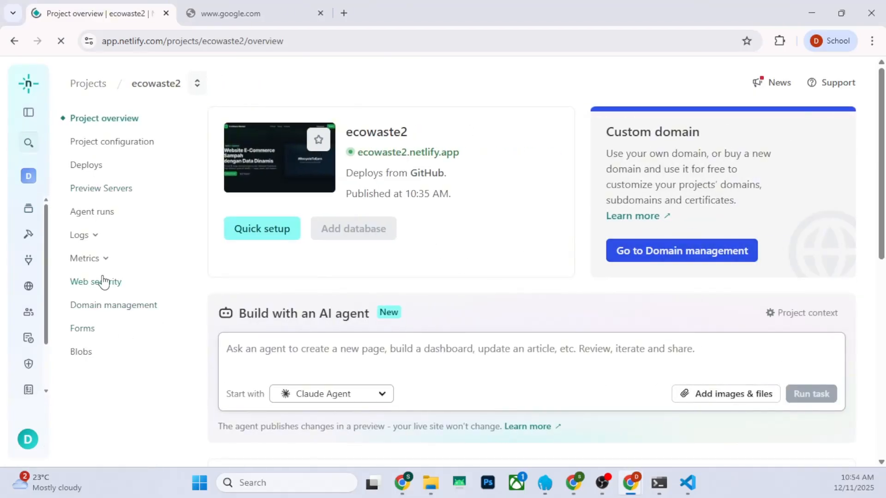
left_click(93, 148)
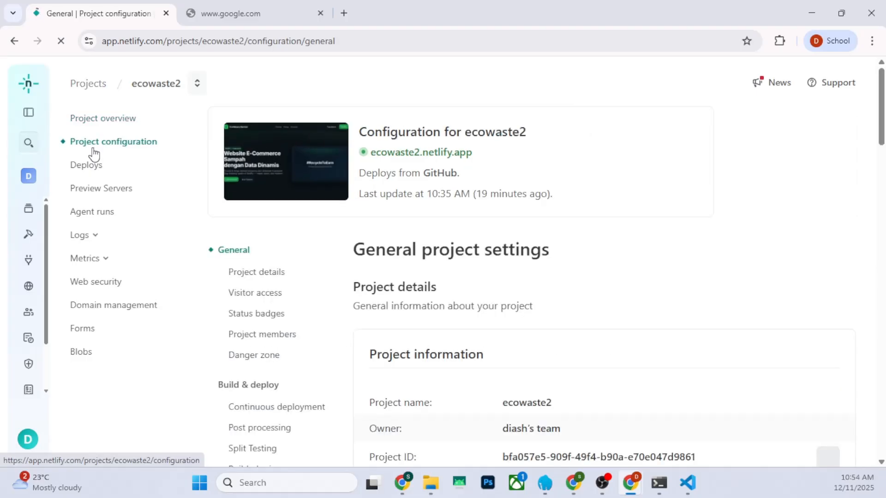
scroll(641, 320, "down", 8)
scroll(501, 383, "down", 10)
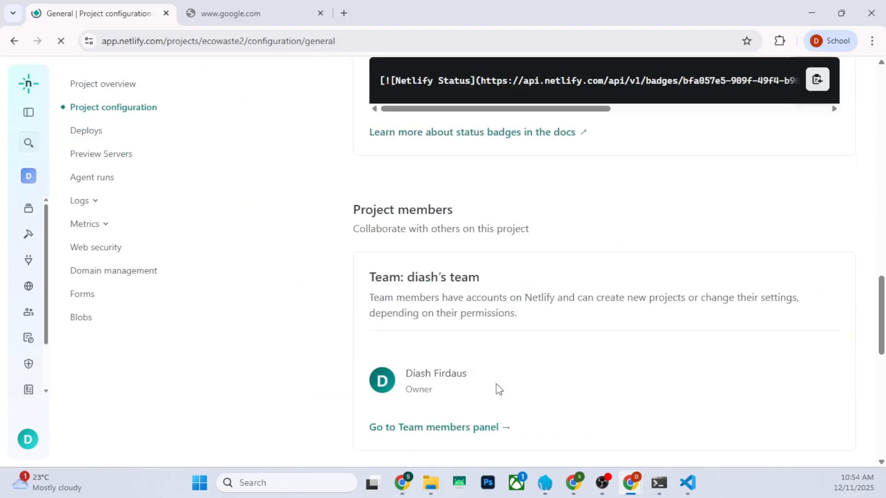
scroll(497, 388, "down", 10)
left_click(451, 299)
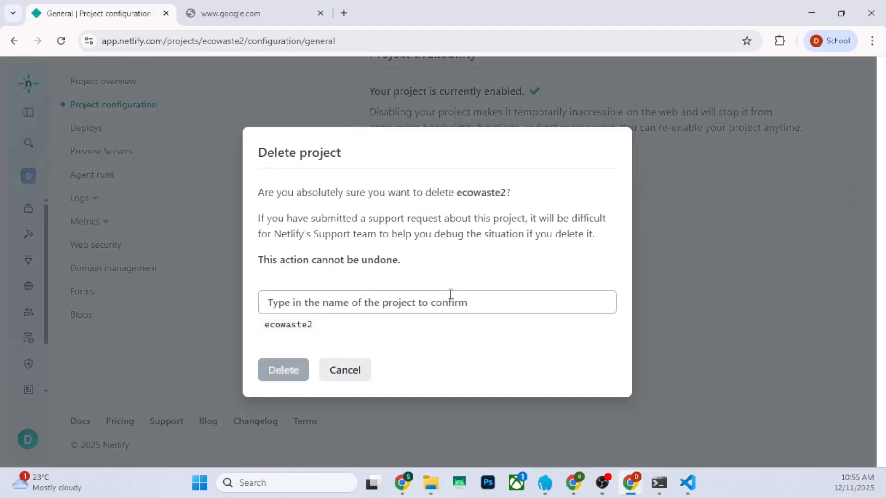
left_click_drag(314, 325, 261, 330)
key("ctrl+c")
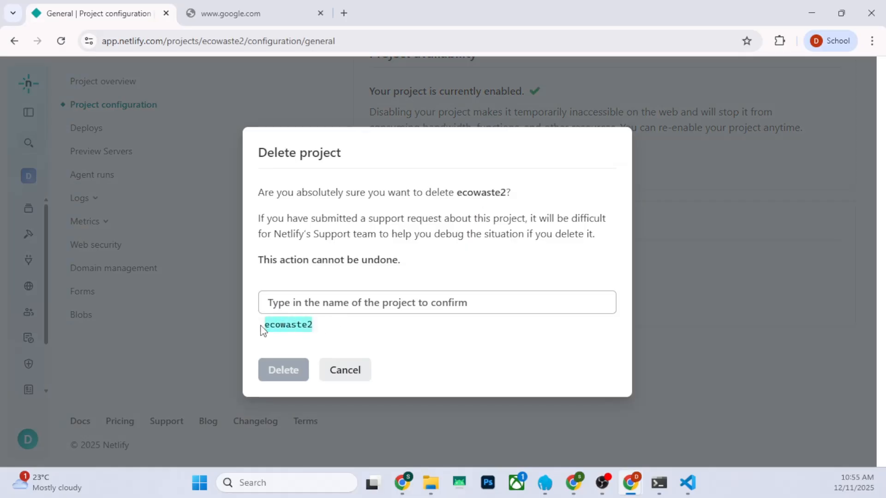
left_click(289, 310)
key("ctrl+v")
left_click(289, 369)
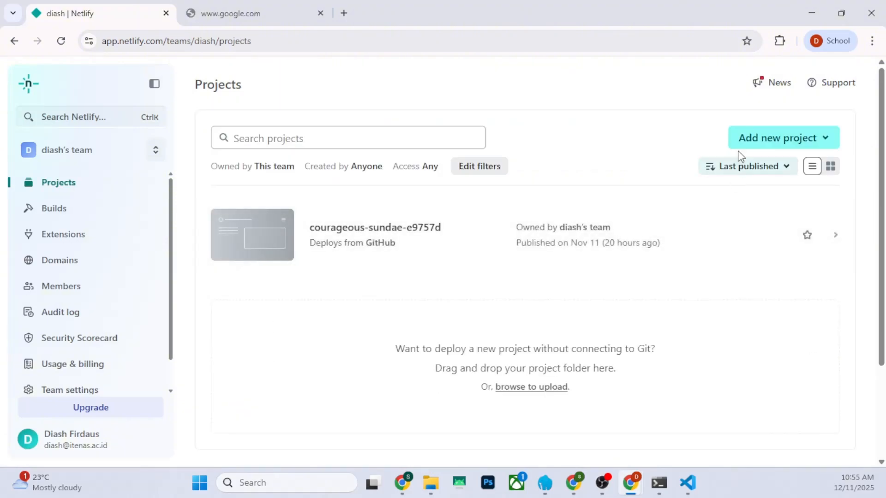
Add a new Netlify project by importing the ecowaste_webapp repository from GitHub, filtering the repositories by ecow
left_click(752, 144)
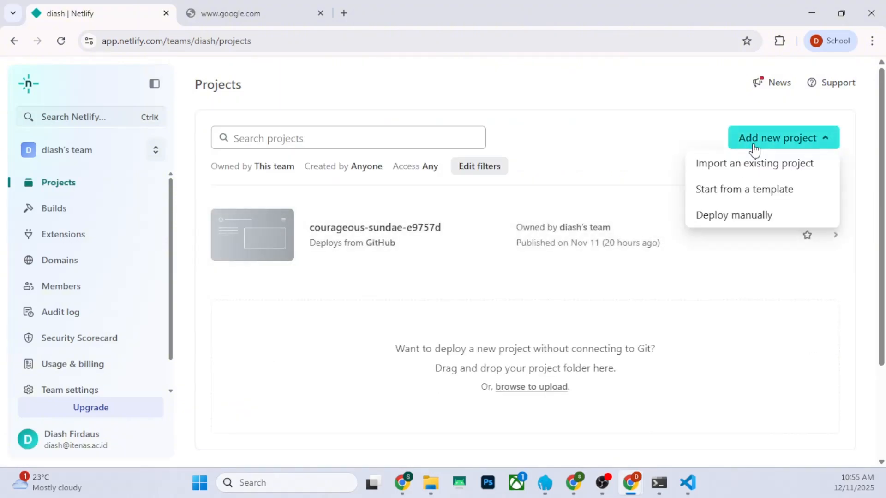
left_click(716, 173)
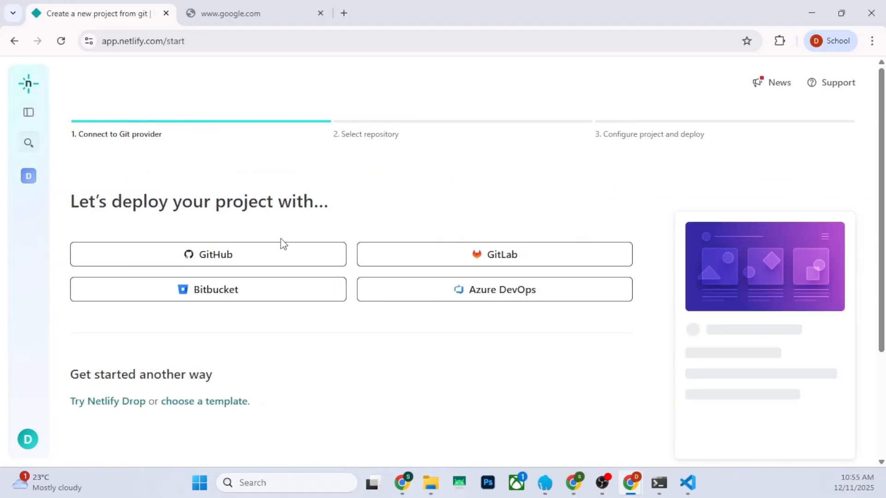
left_click(273, 253)
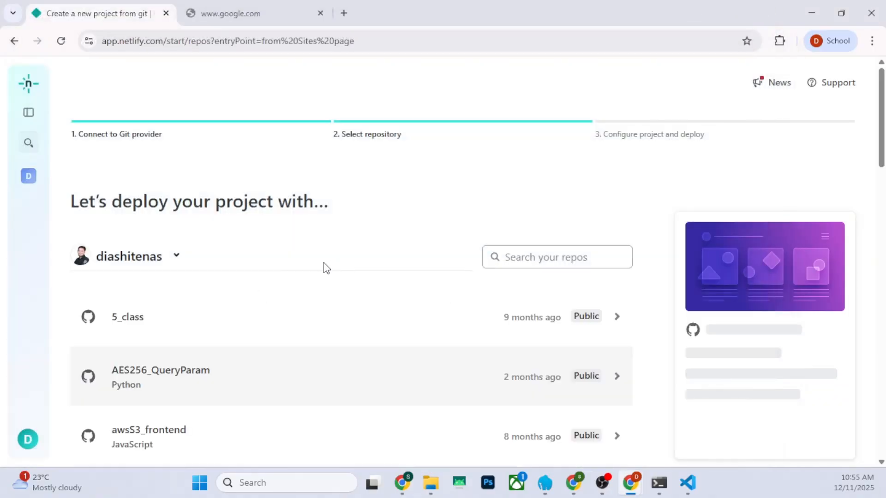
left_click(531, 260)
type("e")
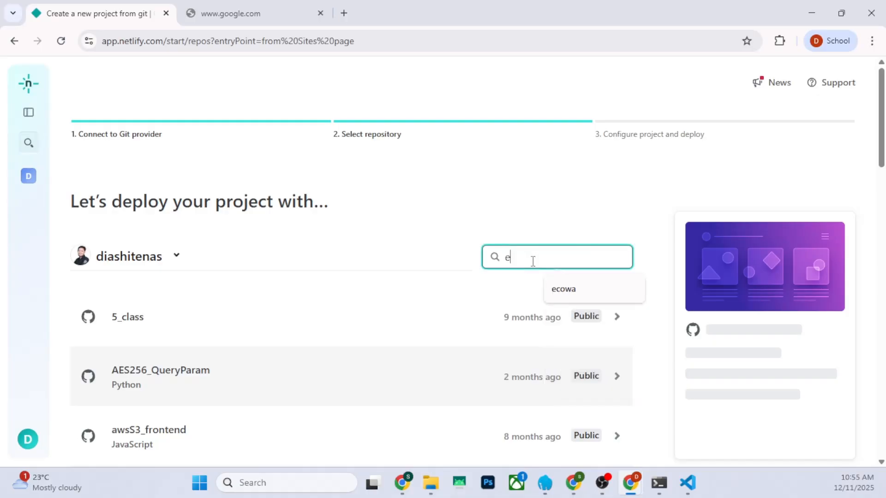
type("cow")
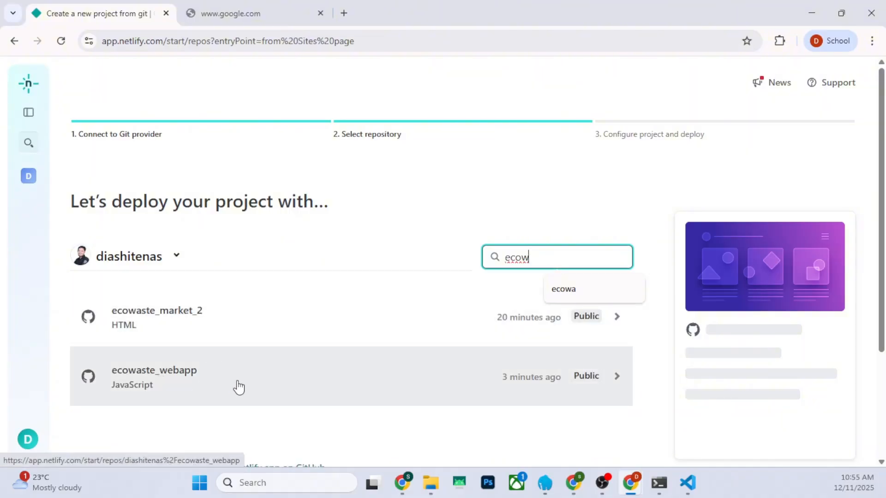
left_click(256, 386)
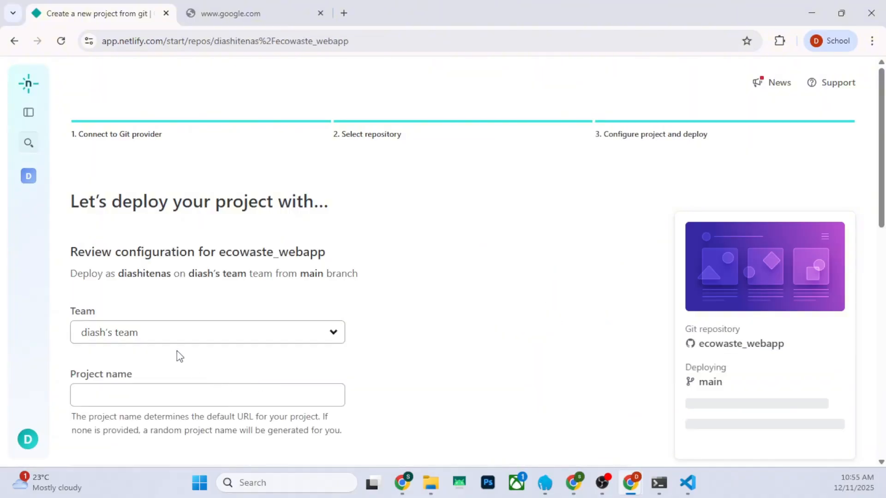
Set the Netlify project name to ecowasteindo and close the leftover Google tab
scroll(178, 351, "down", 9)
scroll(178, 348, "up", 5)
left_click(129, 188)
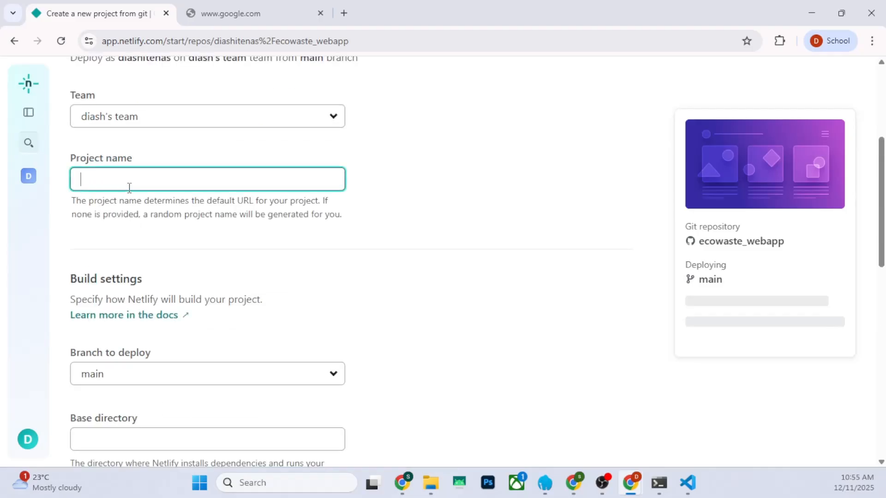
type("ecowasteindo")
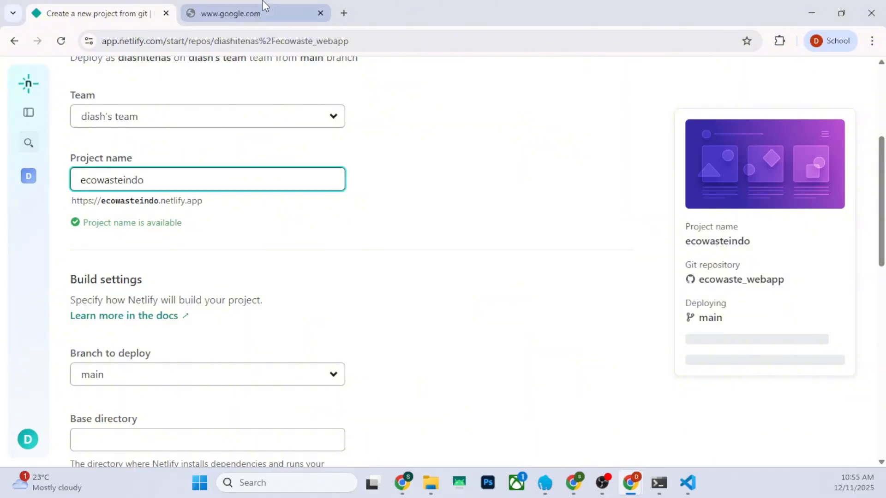
left_click(321, 13)
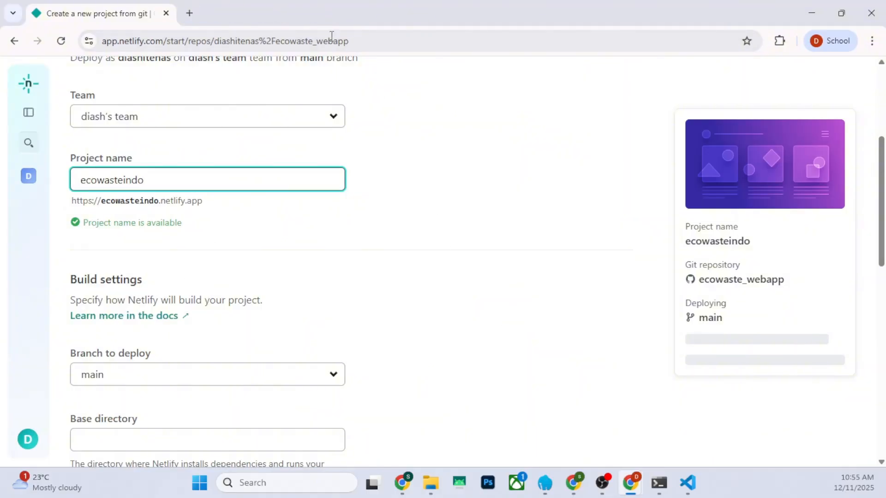
mouse_move(577, 482)
left_click(641, 439)
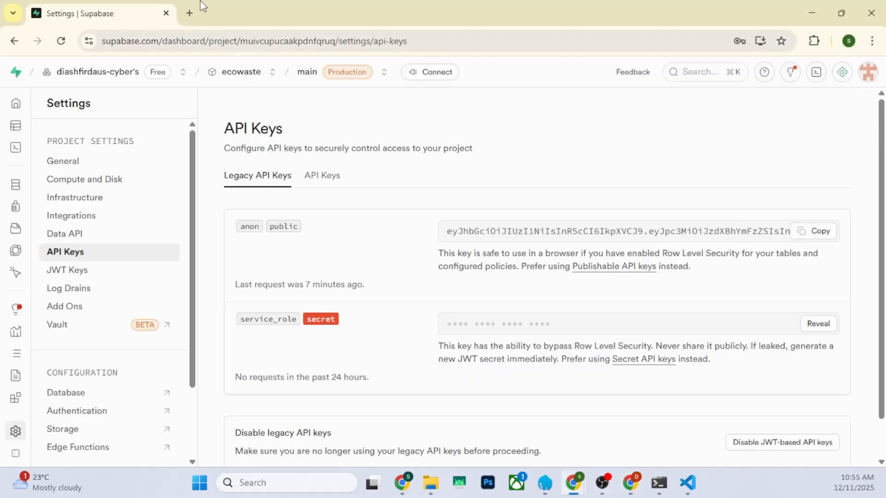
left_click(192, 14)
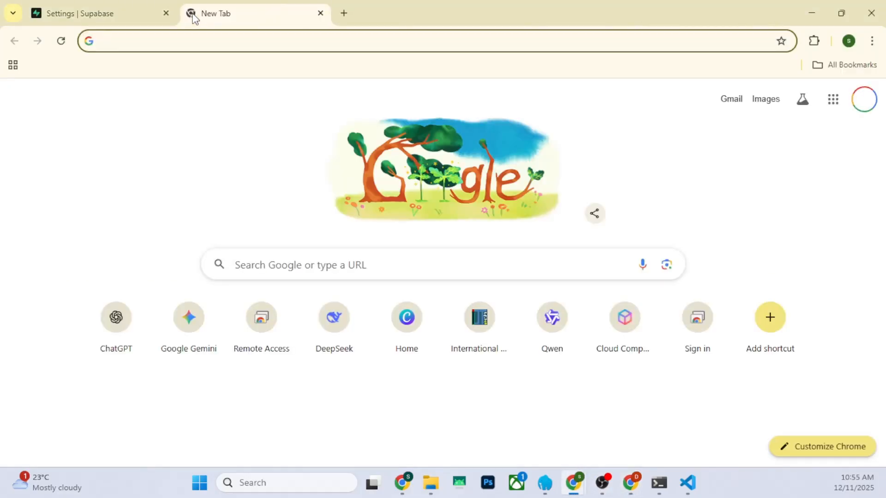
left_click(631, 482)
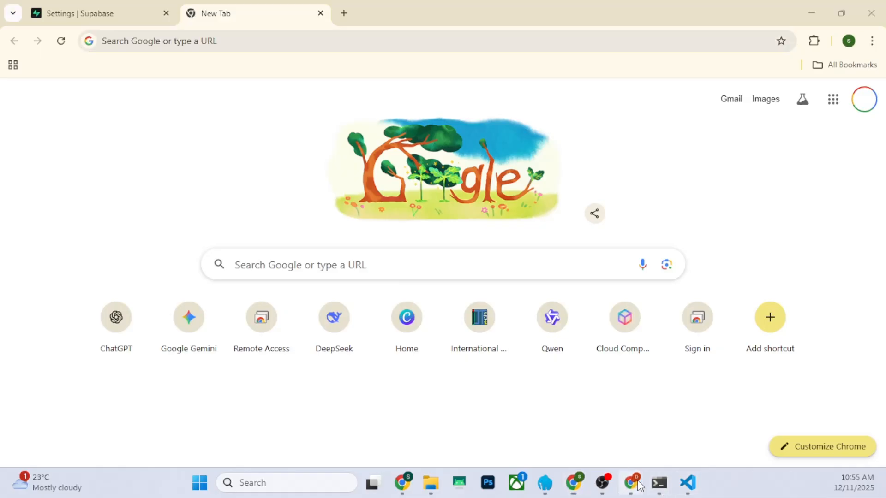
left_click(599, 391)
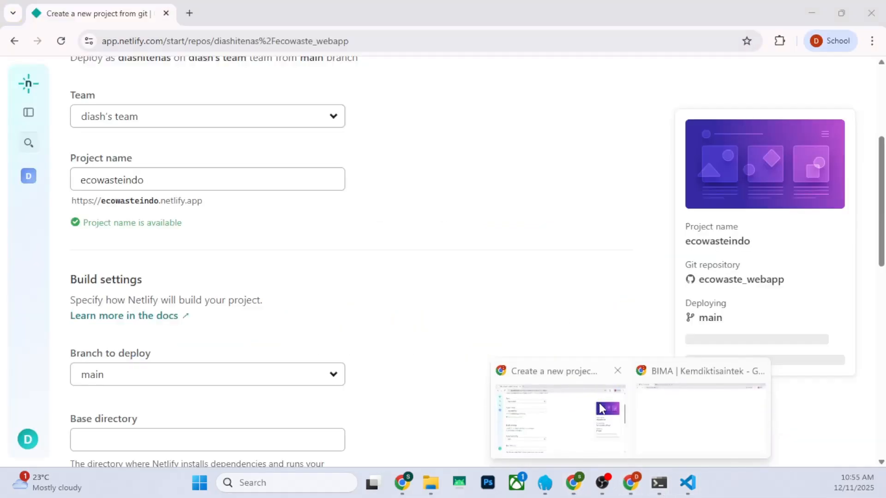
Open the ecowaste_webapp repository on GitHub in a new browser tab to check its branch
left_click(191, 13)
type("github'")
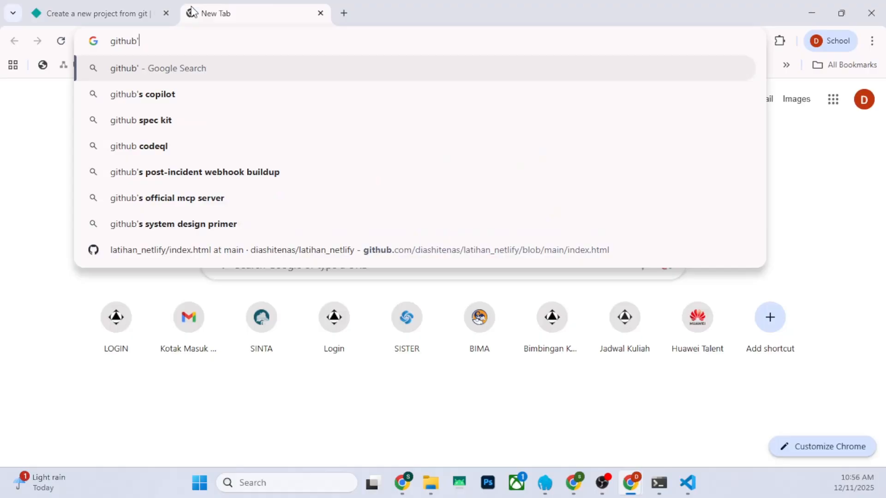
key("BackSpace")
left_click(117, 100)
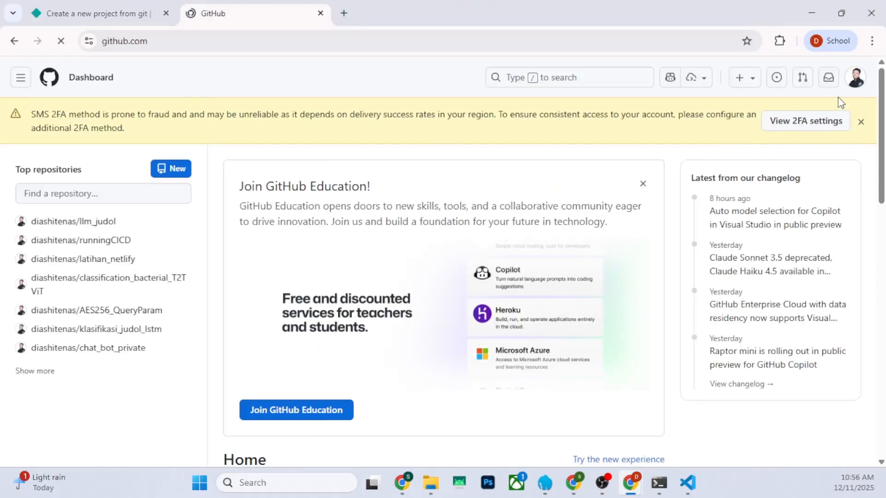
left_click(852, 84)
left_click(764, 190)
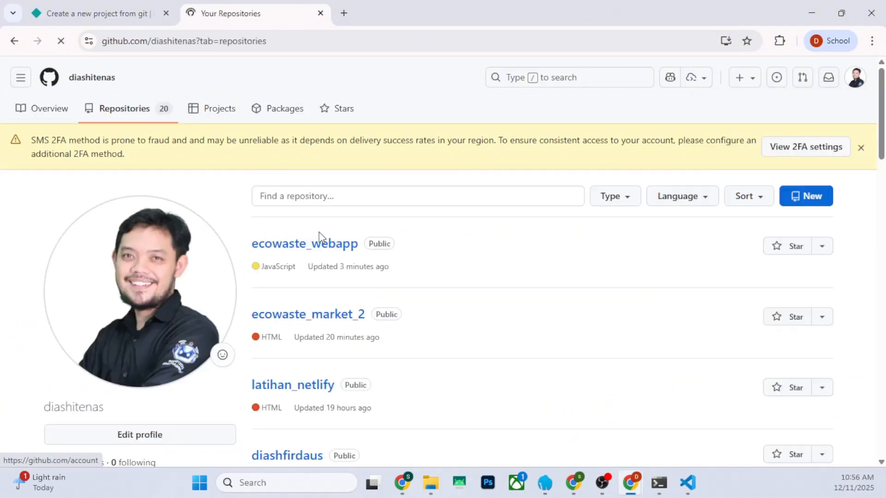
left_click(321, 250)
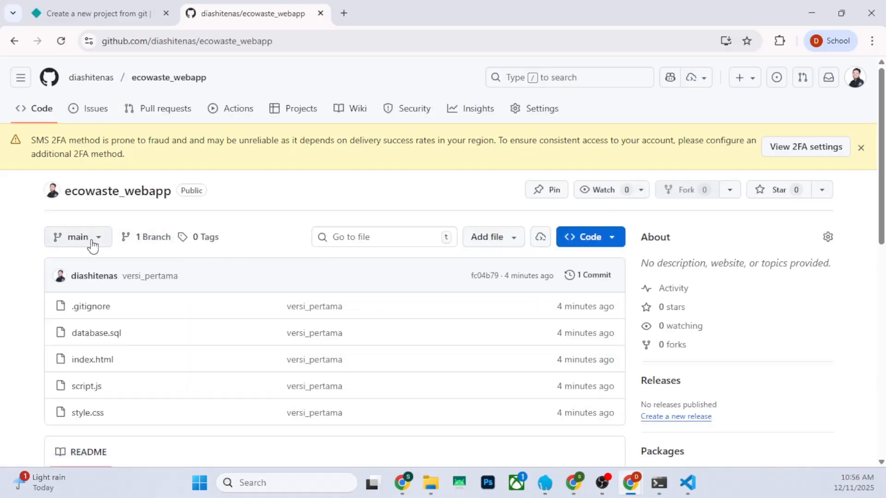
Return to the Netlify project setup and deploy ecowasteindo from the main branch without a build command or environment variables
left_click(93, 13)
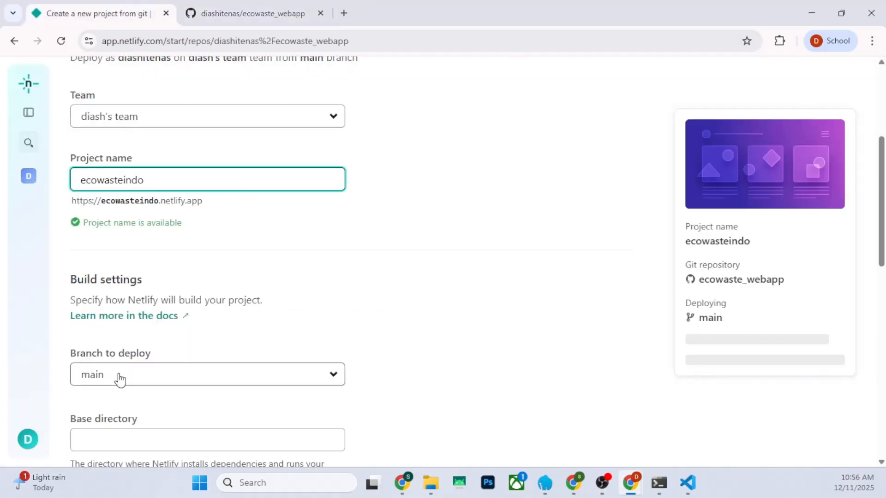
scroll(152, 346, "down", 6)
scroll(182, 344, "down", 1)
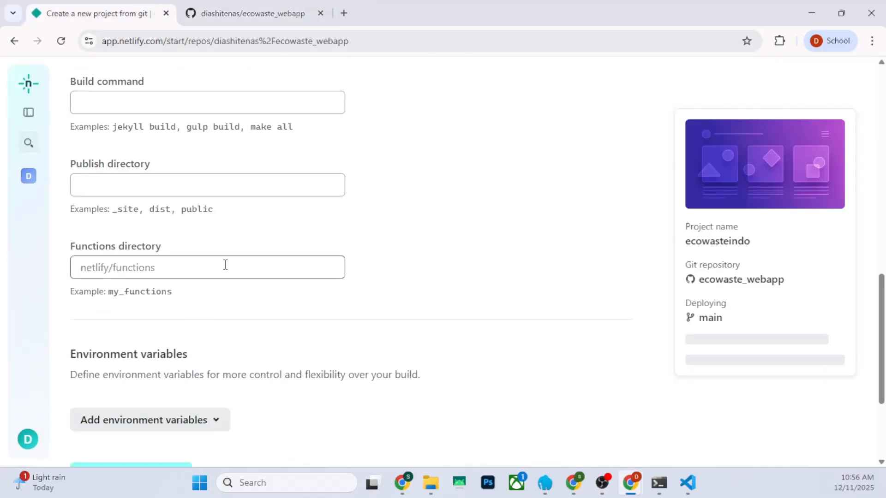
left_click(143, 104)
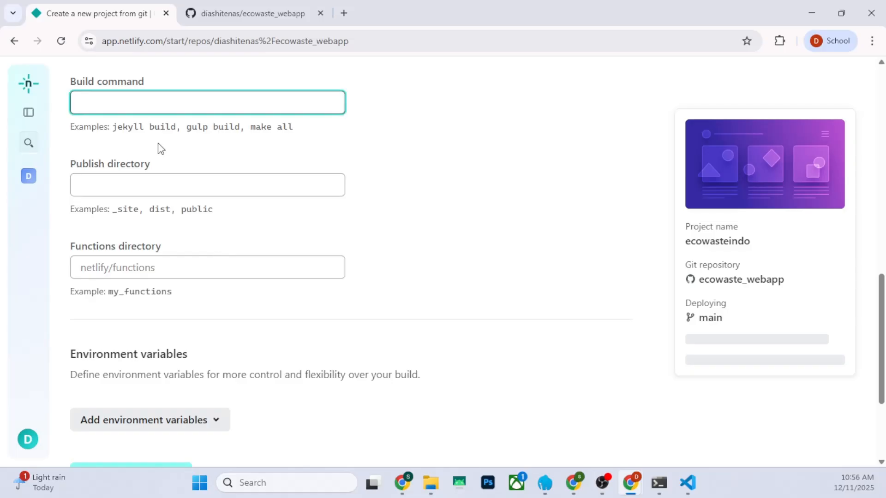
scroll(159, 148, "up", 5)
left_click_drag(69, 298, 152, 305)
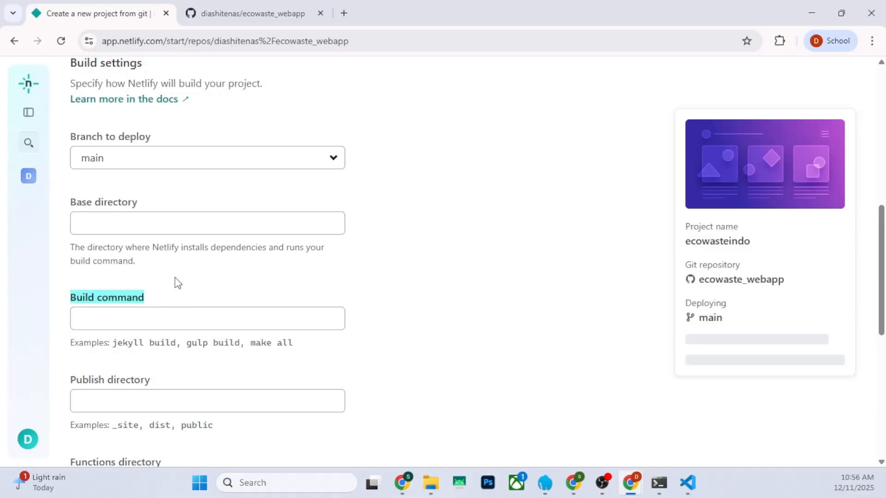
scroll(231, 271, "down", 8)
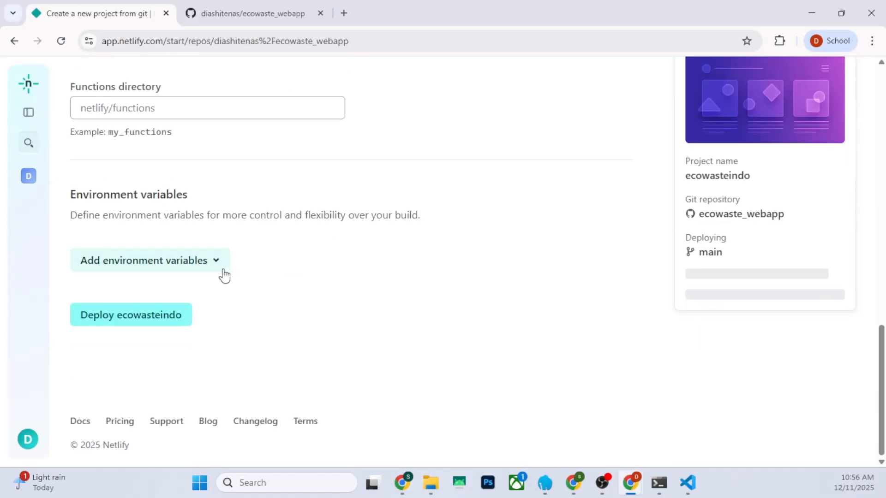
left_click(127, 317)
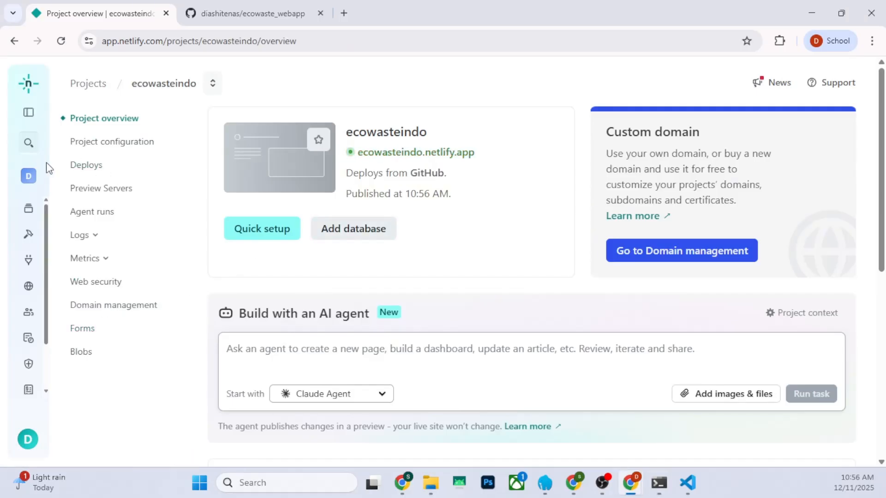
Open the deployed site ecowasteindo.netlify.app and examine the product cards, including the images, name and price of Sedotan Bambu Set
left_click(406, 154)
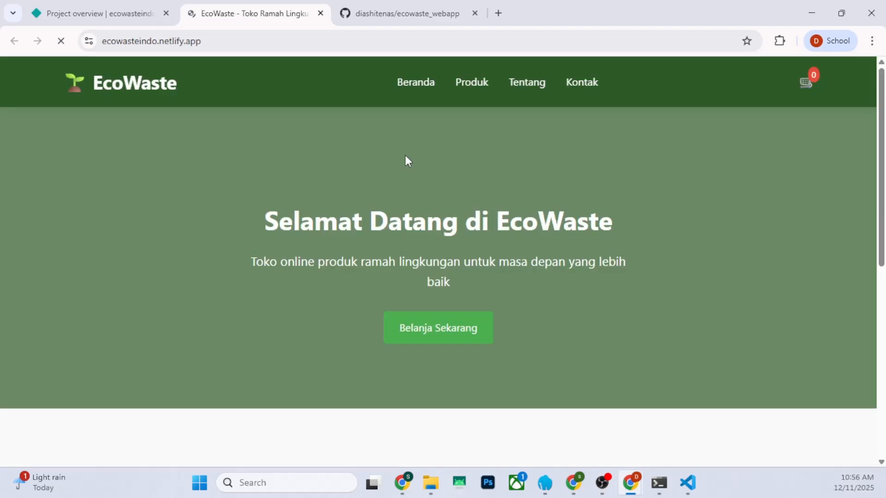
scroll(359, 193, "down", 12)
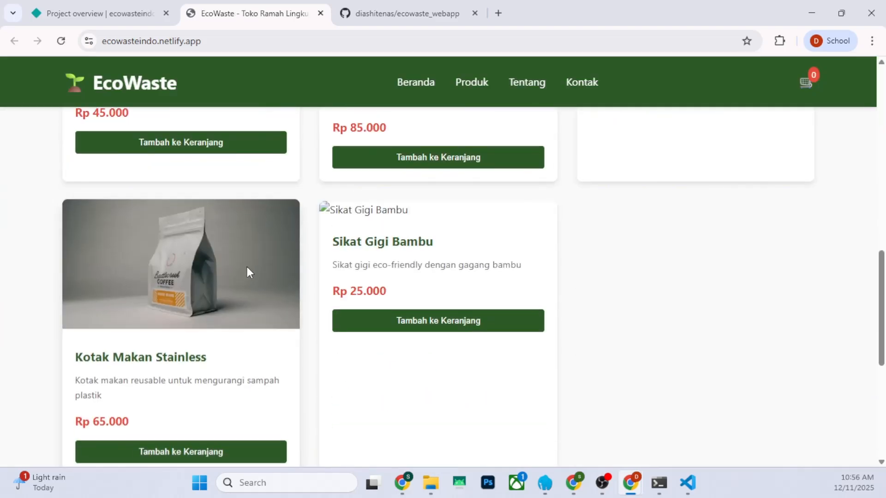
scroll(392, 318, "down", 4)
scroll(367, 273, "up", 4)
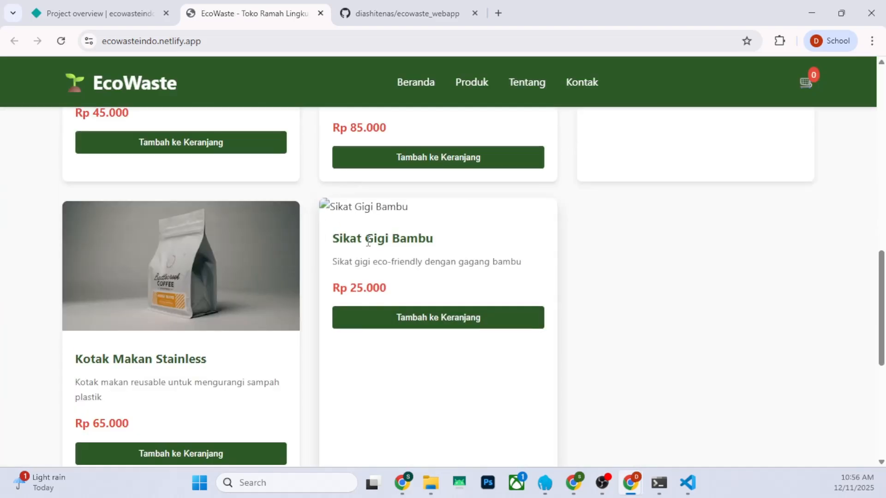
left_click(63, 45)
scroll(290, 221, "down", 3)
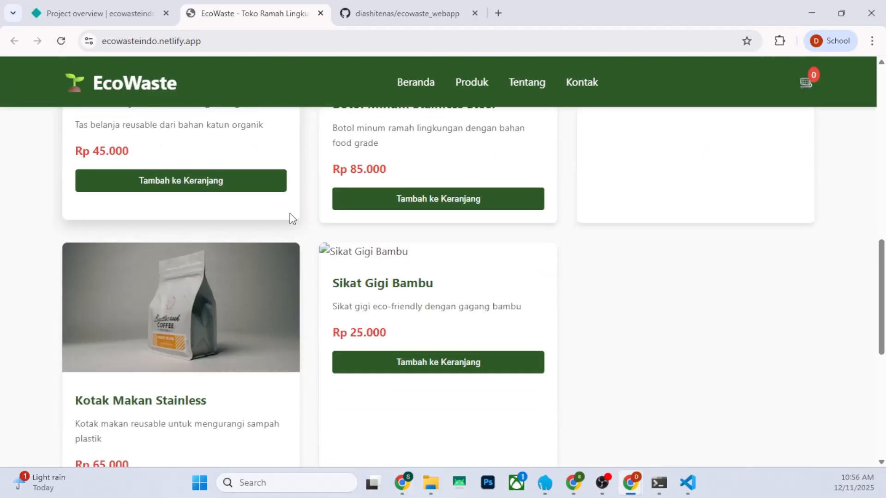
scroll(441, 290, "up", 3)
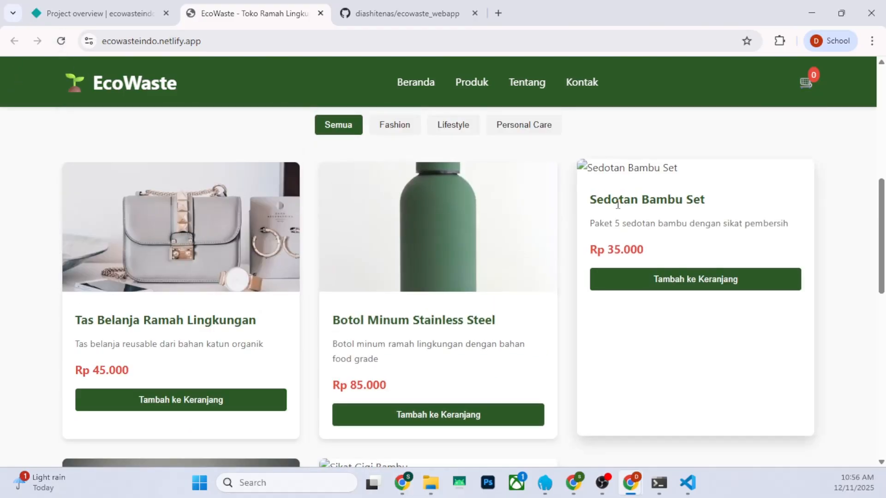
left_click_drag(591, 206, 710, 213)
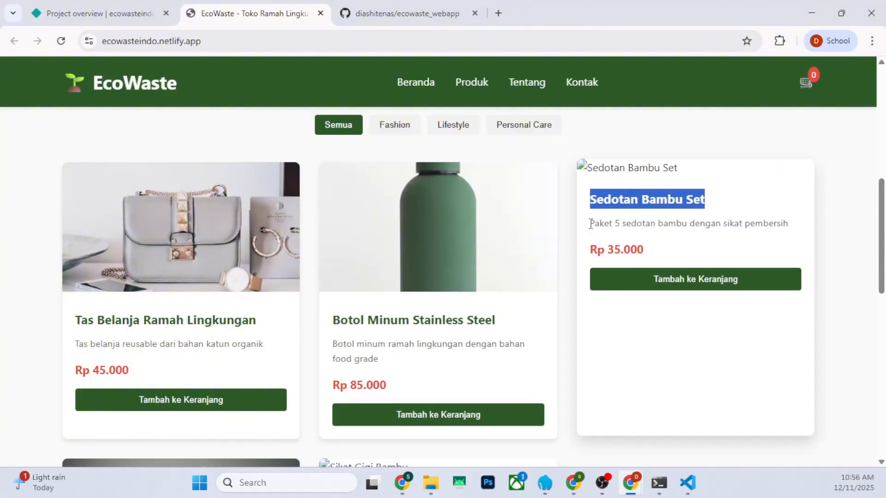
left_click_drag(591, 249, 655, 255)
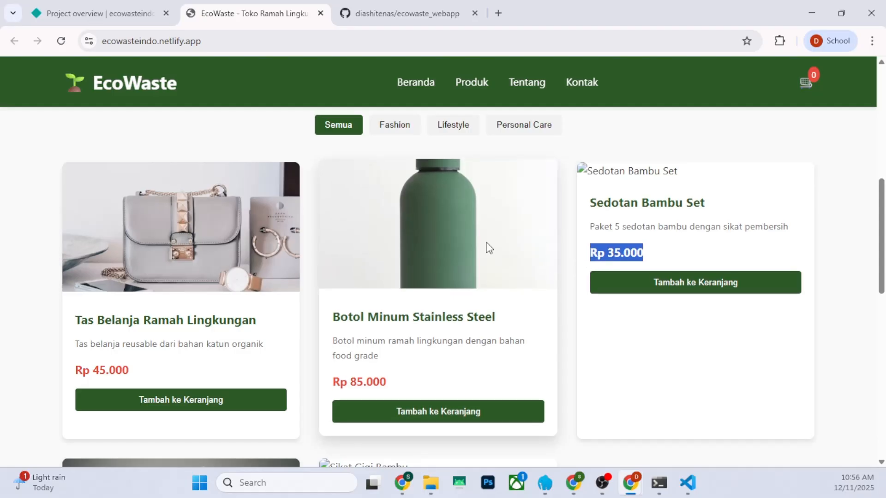
Switch to the Supabase ecowaste project, close the empty browser tab and open the products table
left_click(58, 7)
mouse_move(574, 483)
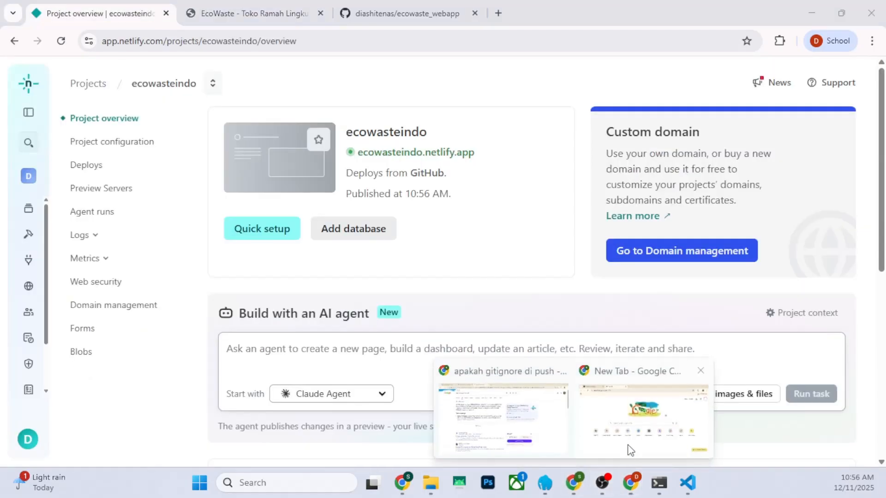
left_click(629, 430)
left_click(83, 13)
left_click(322, 13)
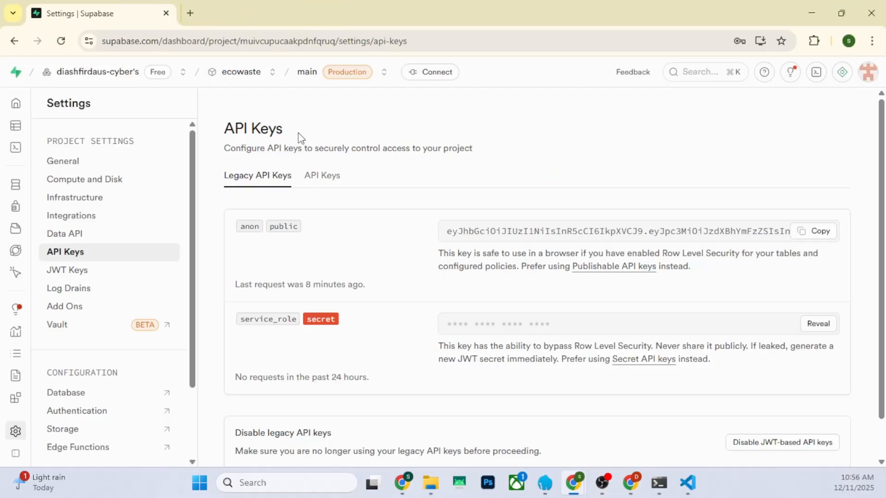
mouse_move(6, 166)
left_click(41, 113)
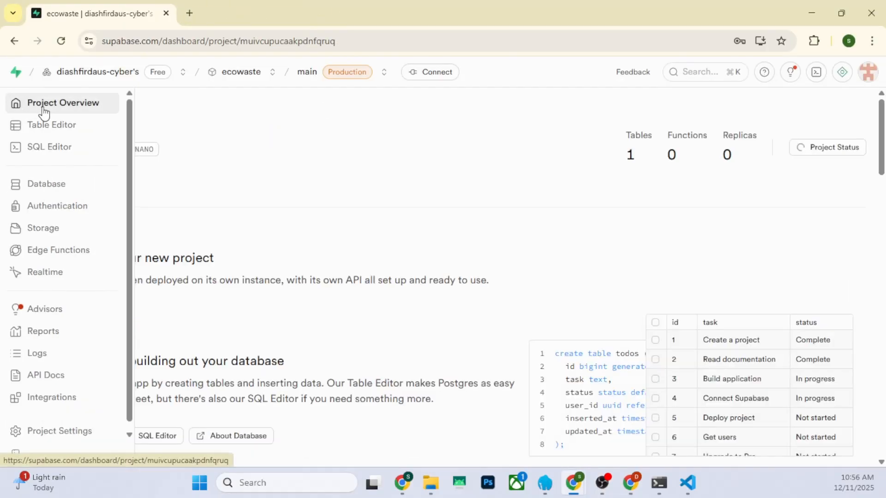
scroll(187, 293, "down", 5)
left_click(81, 224)
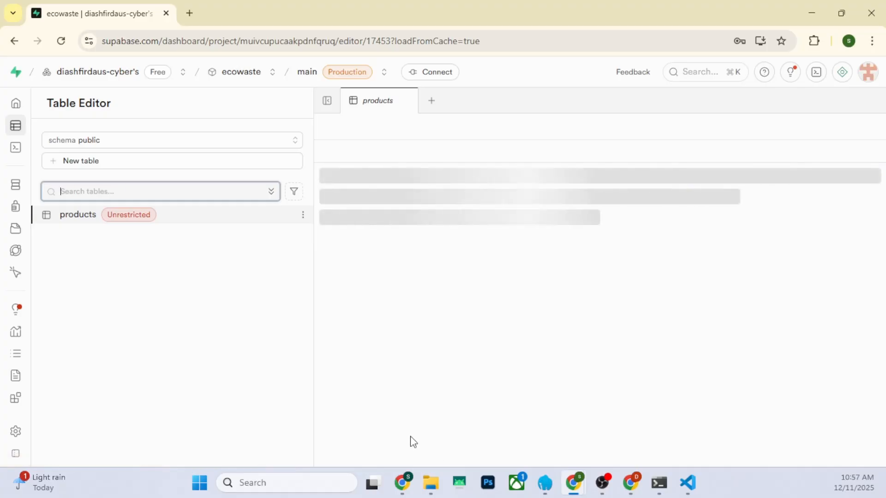
Copy the image_url value of the product with id 5 and open that address in a new browser tab
left_click_drag(407, 441, 599, 439)
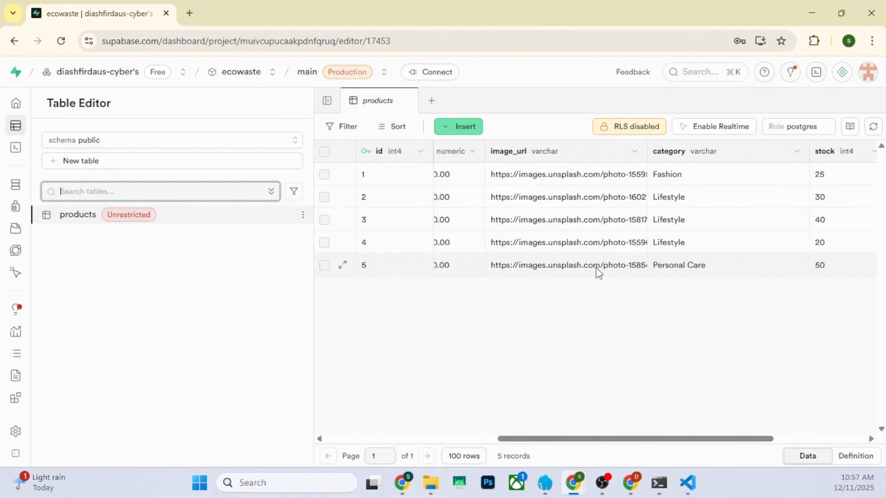
left_click_drag(573, 442, 521, 440)
left_click(626, 273)
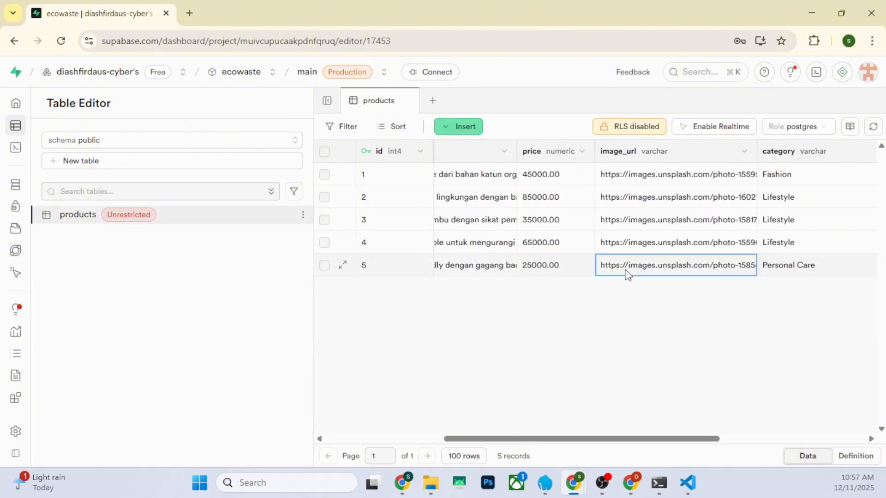
double_click(627, 273)
left_click_drag(691, 297, 671, 300)
key("ctrl+a")
key("ctrl+c")
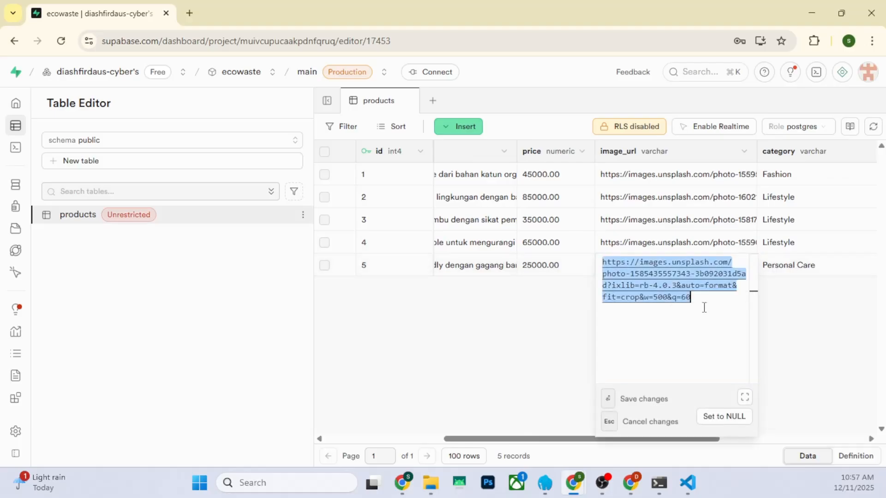
left_click(190, 13)
key("ctrl+v")
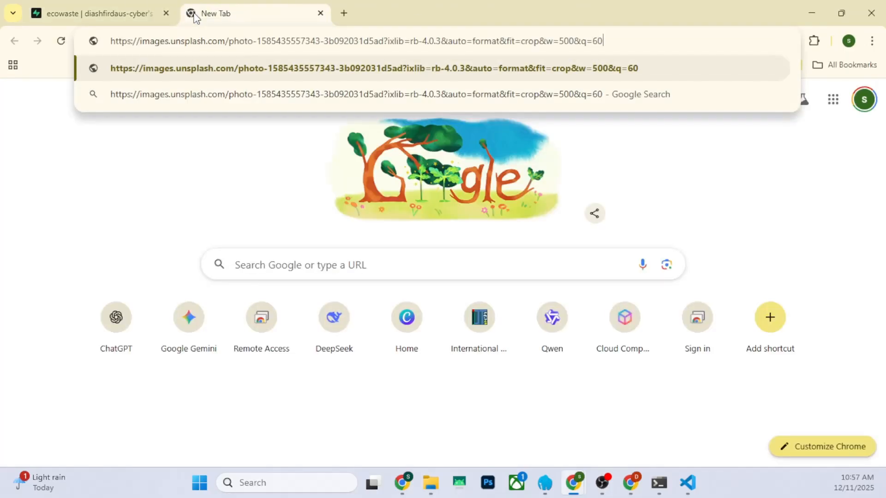
key("Return")
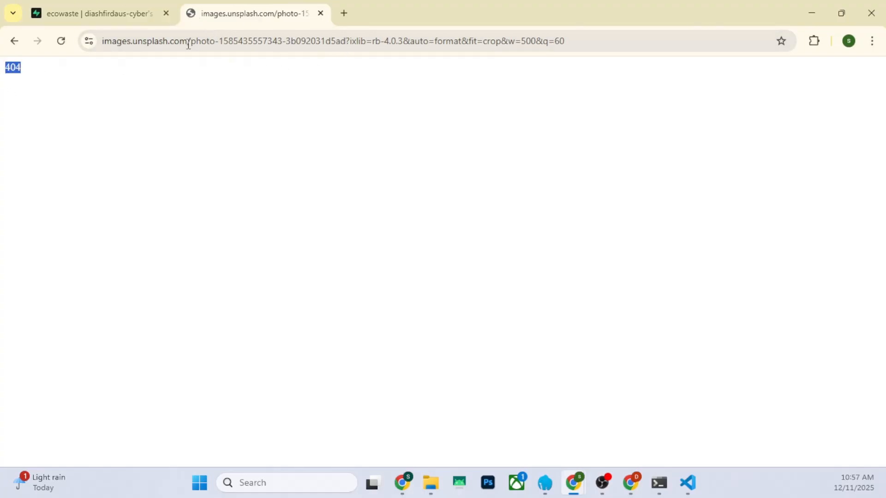
Open the base address images.unsplash.com in another tab, view its Dashboard page, and close that tab
left_click_drag(188, 41, 101, 44)
key("ctrl+c")
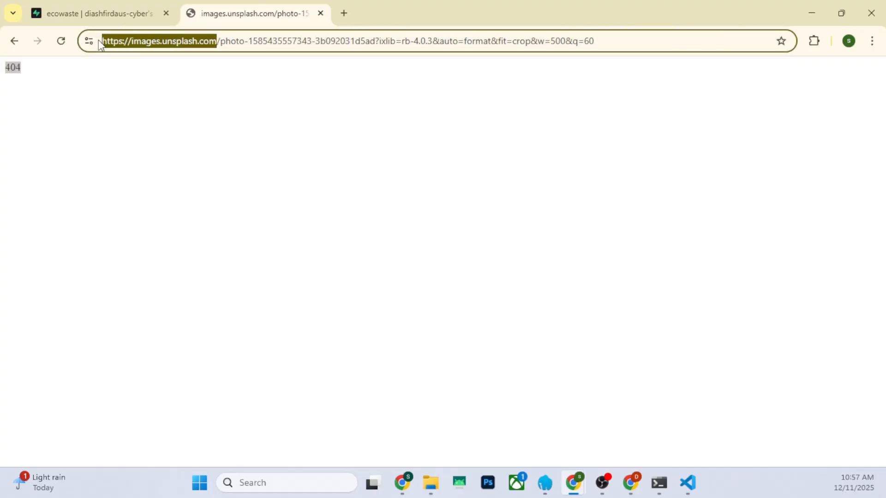
left_click(344, 14)
key("ctrl+v")
key("Return")
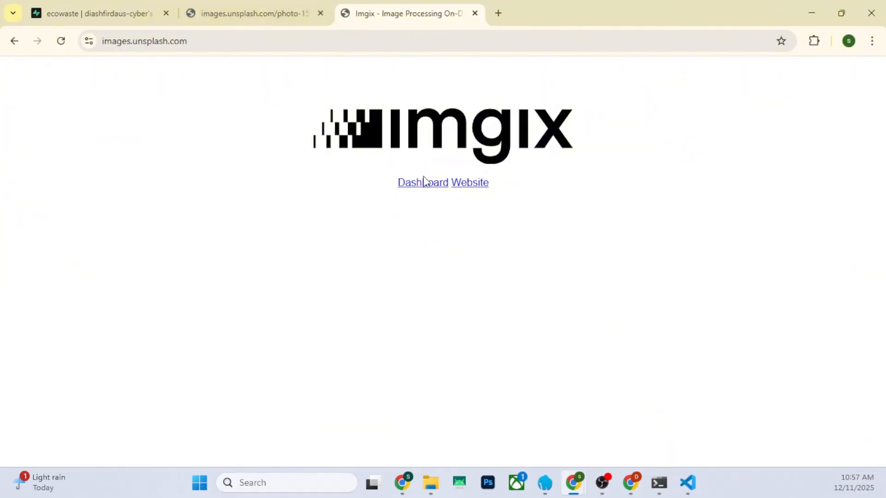
left_click(424, 184)
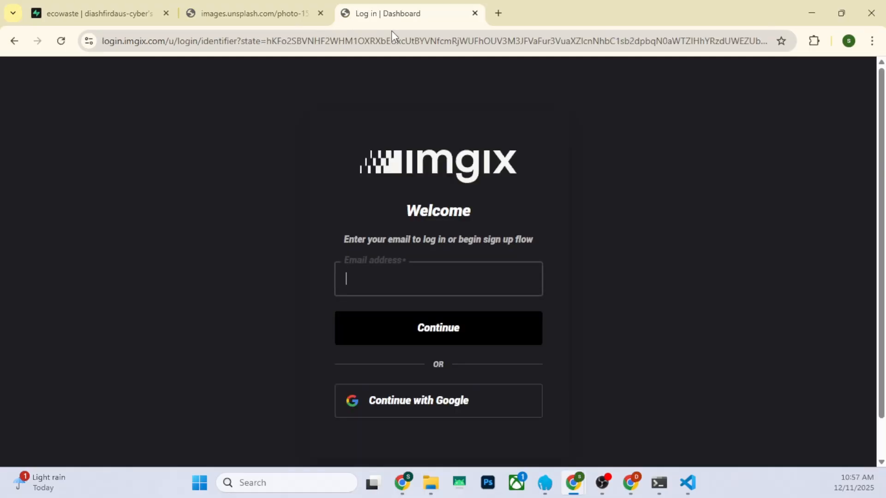
left_click(475, 13)
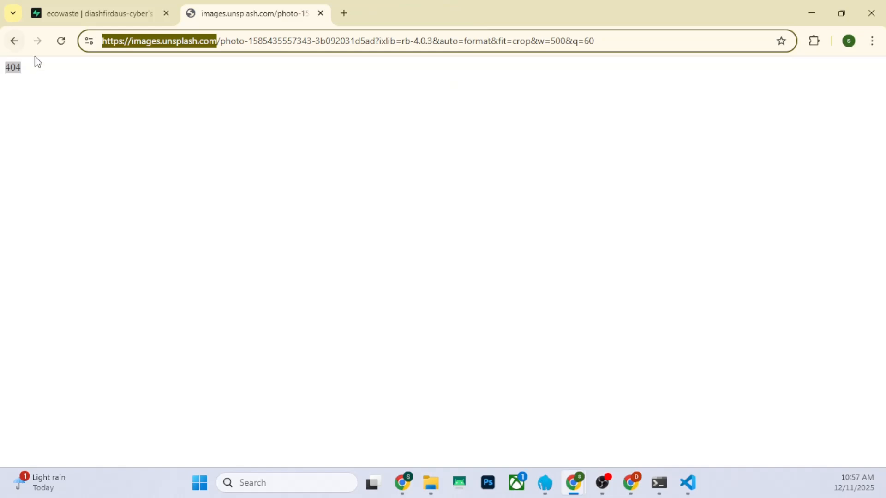
left_click(241, 46)
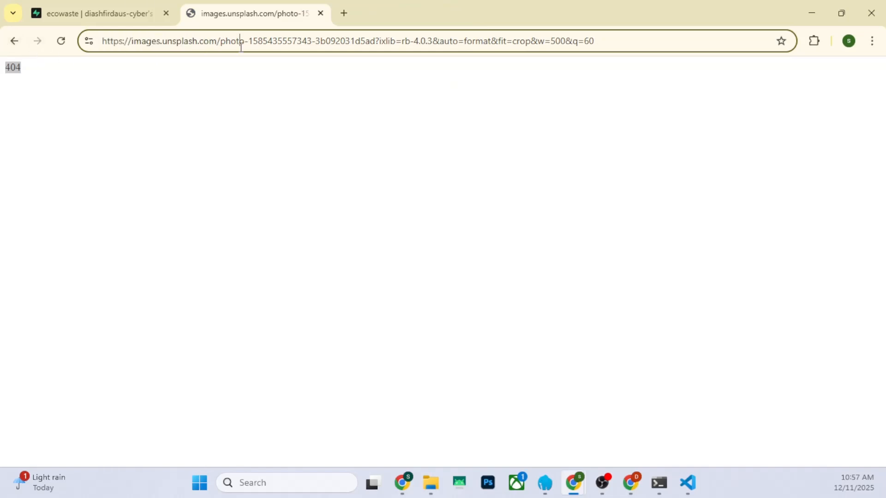
Load images.unsplash.com in place of the failing image address and follow its link to the imgix website
key("ctrl+a")
type("https://images.unsplash.com/")
key("Return")
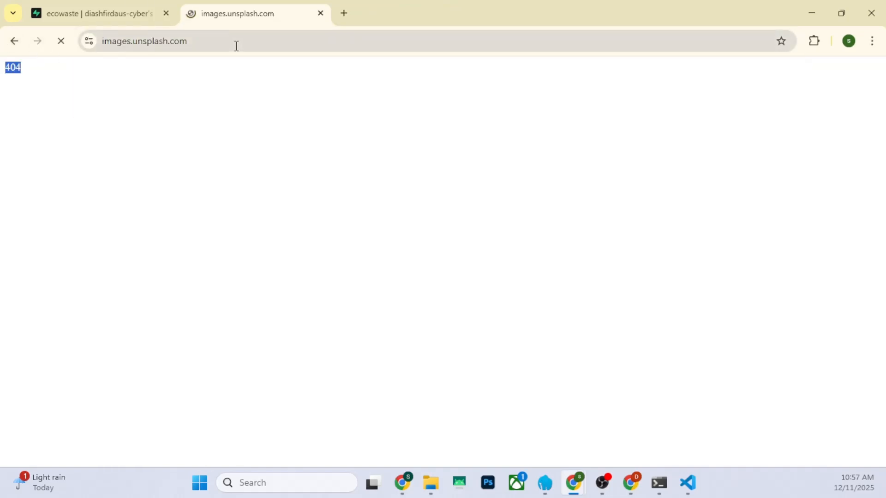
left_click(474, 185)
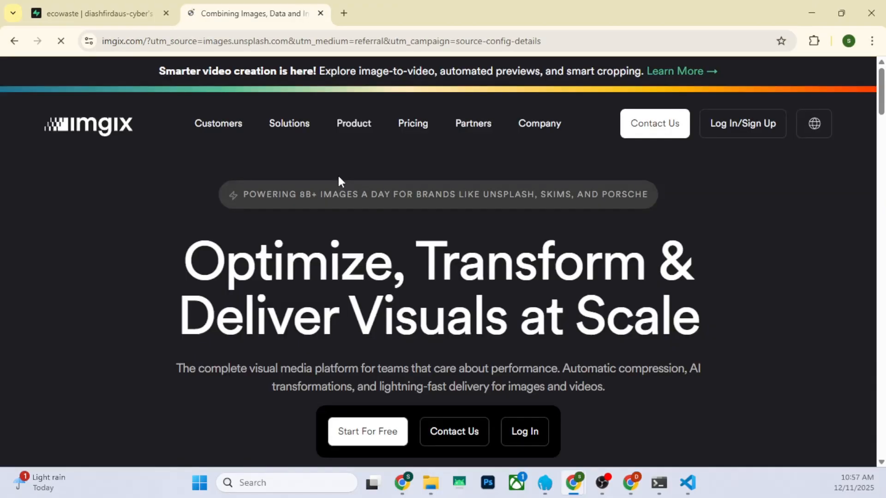
Look through the feature and customer sections of the imgix home page and dismiss its cookie notice
scroll(300, 192, "down", 5)
scroll(336, 259, "down", 10)
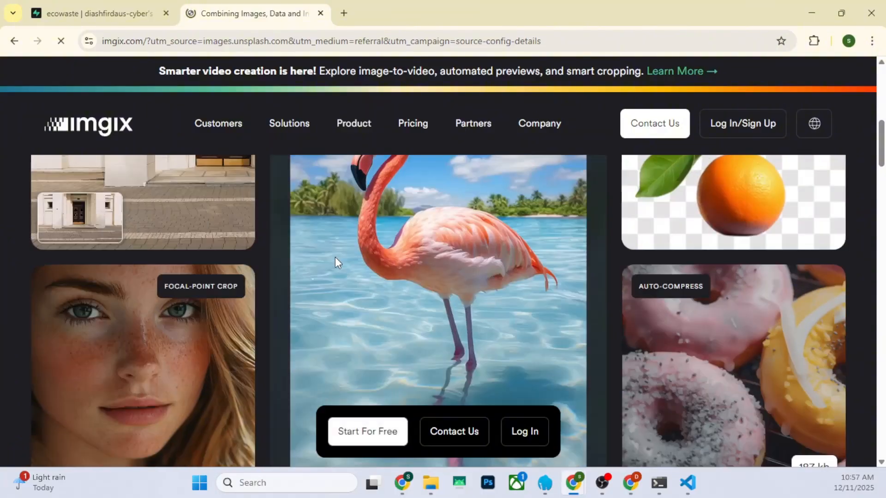
scroll(362, 263, "up", 5)
scroll(460, 289, "up", 3)
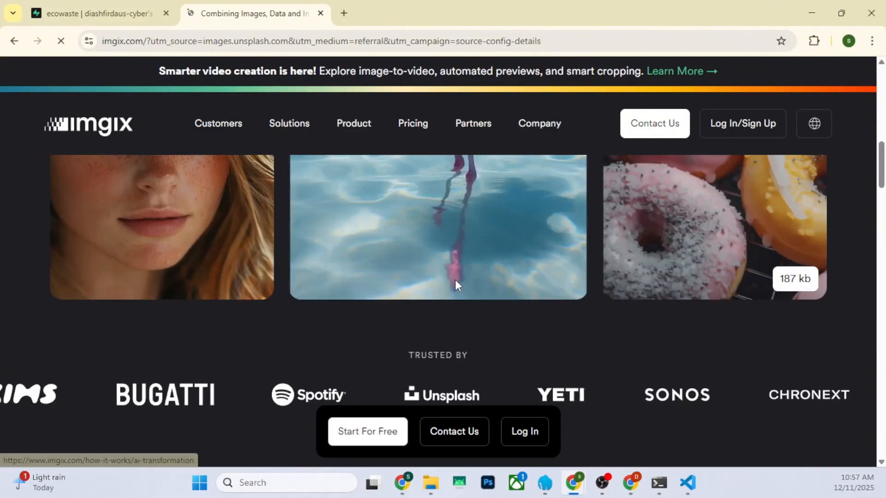
scroll(377, 225, "down", 10)
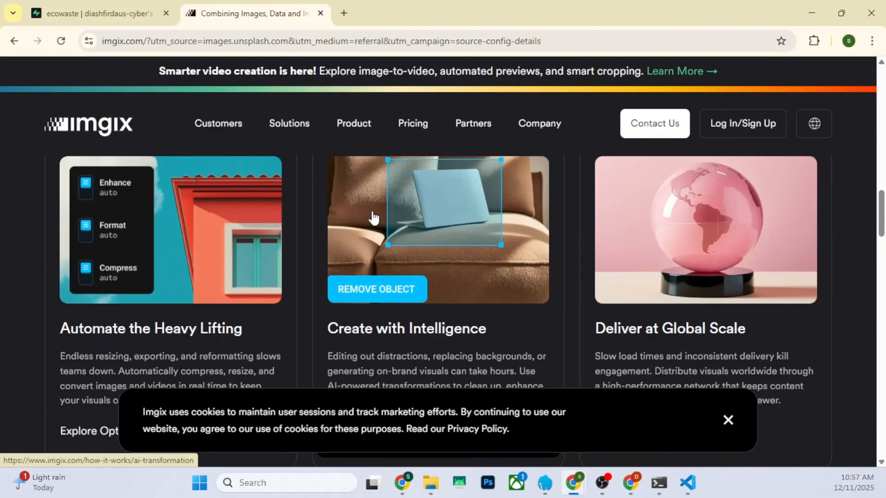
scroll(395, 272, "down", 15)
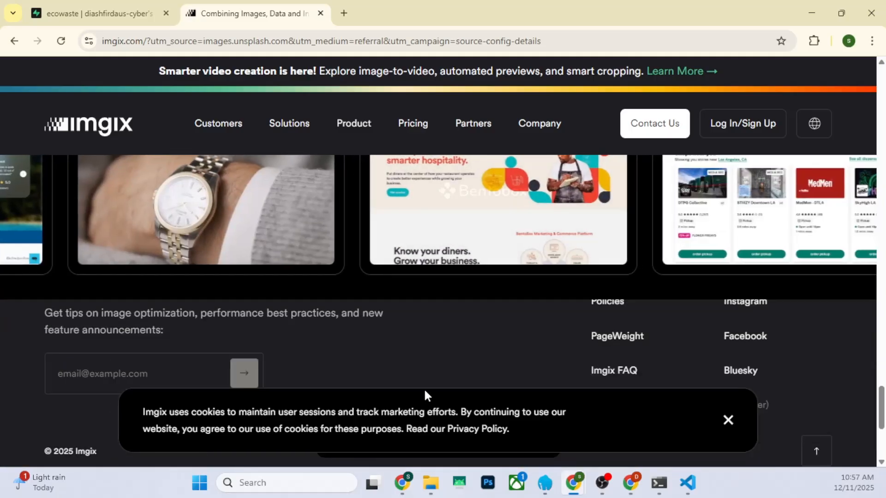
left_click(728, 420)
scroll(416, 406, "up", 10)
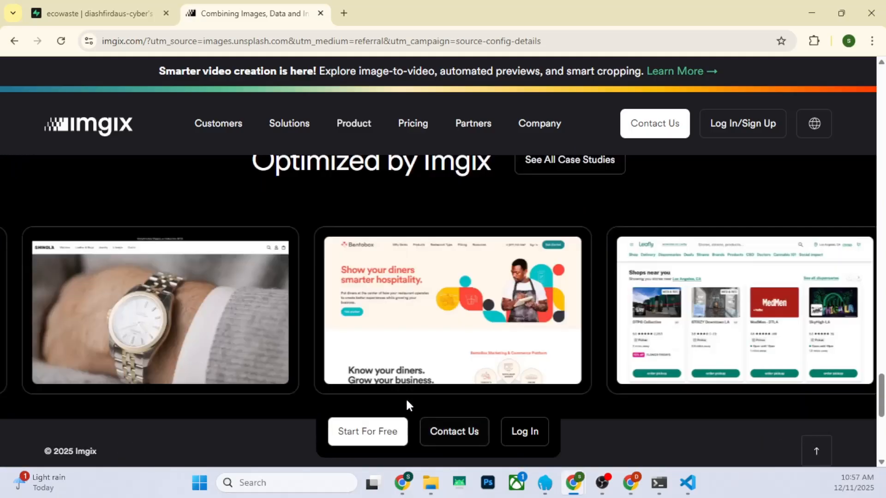
left_click(368, 431)
left_click(617, 288)
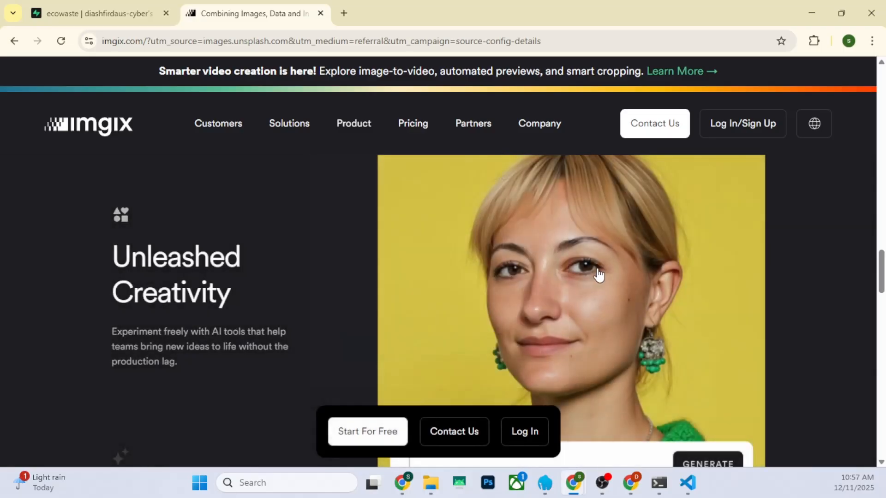
Examine the imgix home page's Product entries, image samples and footer links
scroll(599, 275, "up", 10)
scroll(420, 270, "down", 5)
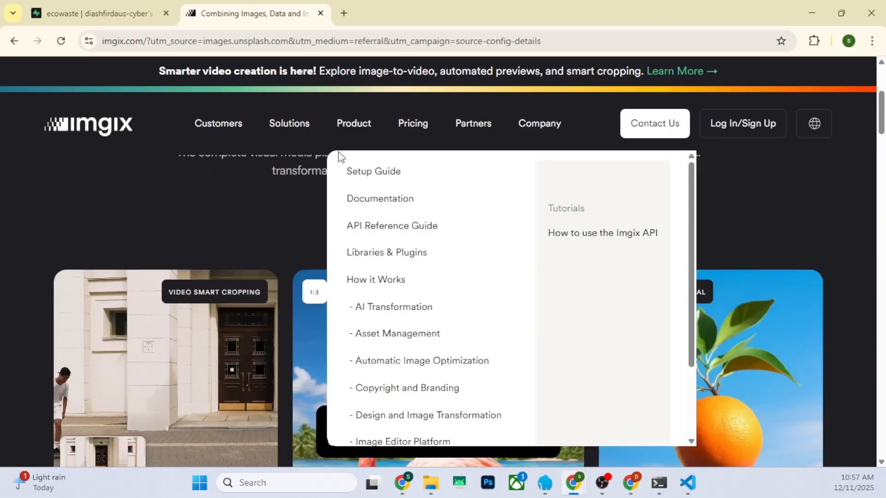
mouse_move(348, 119)
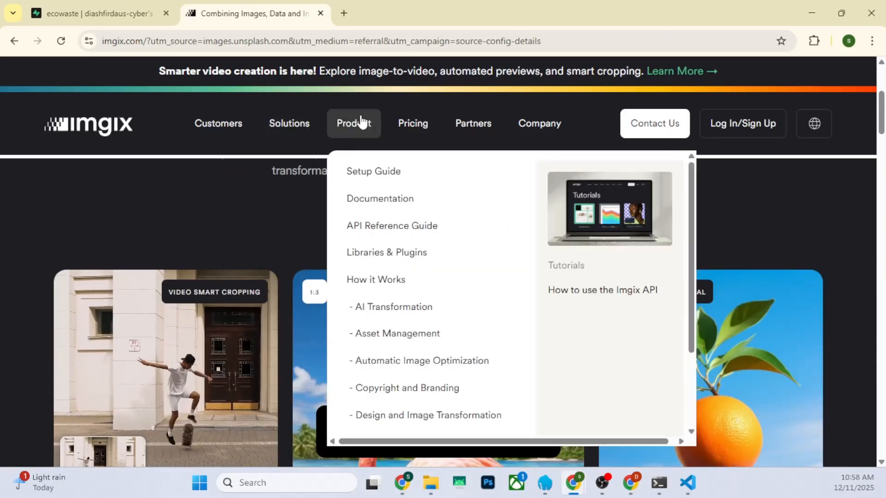
scroll(406, 333, "down", 1)
scroll(406, 337, "down", 3)
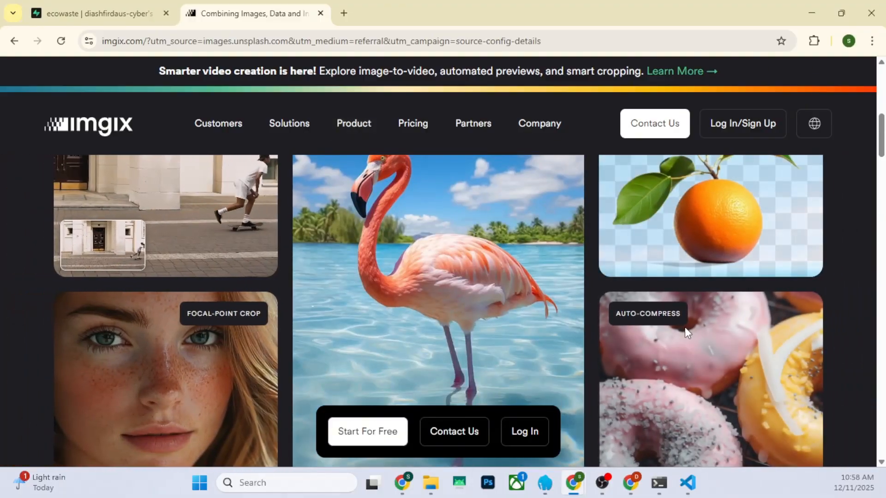
scroll(688, 335, "down", 15)
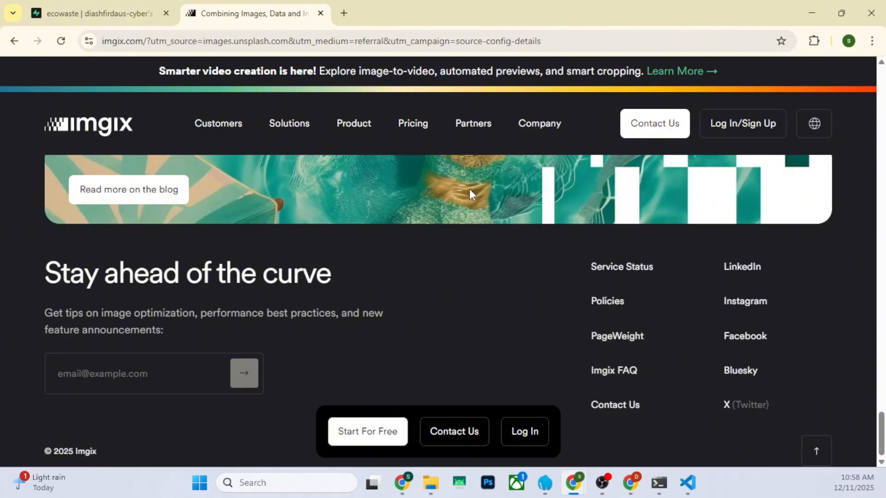
mouse_move(130, 6)
scroll(378, 329, "up", 15)
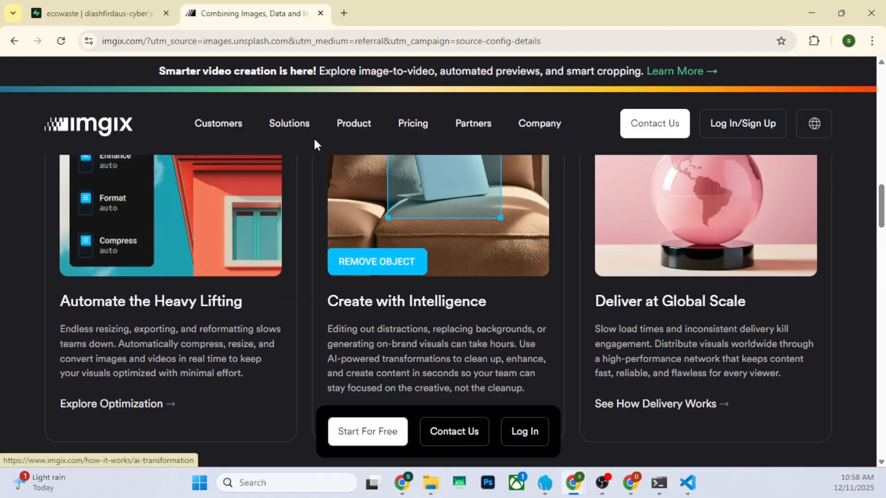
scroll(317, 386, "up", 5)
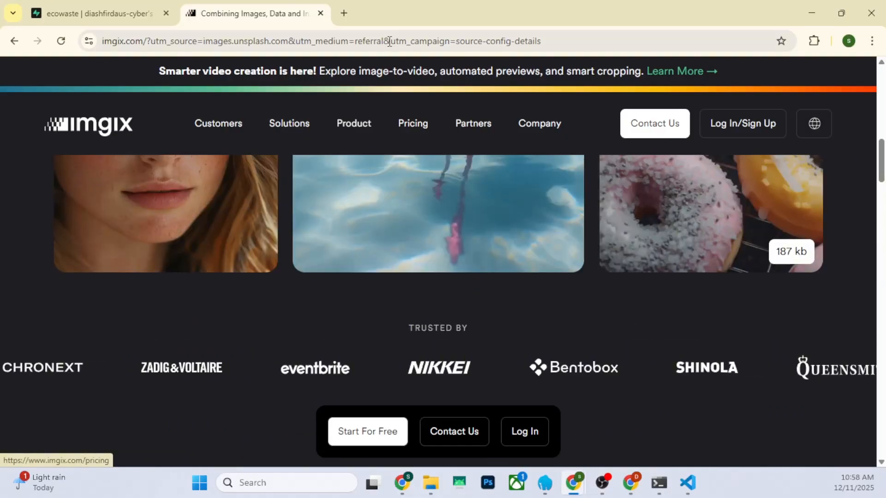
Open a new browser tab and enter gambar as the first word of a search
left_click(344, 14)
type("gambar")
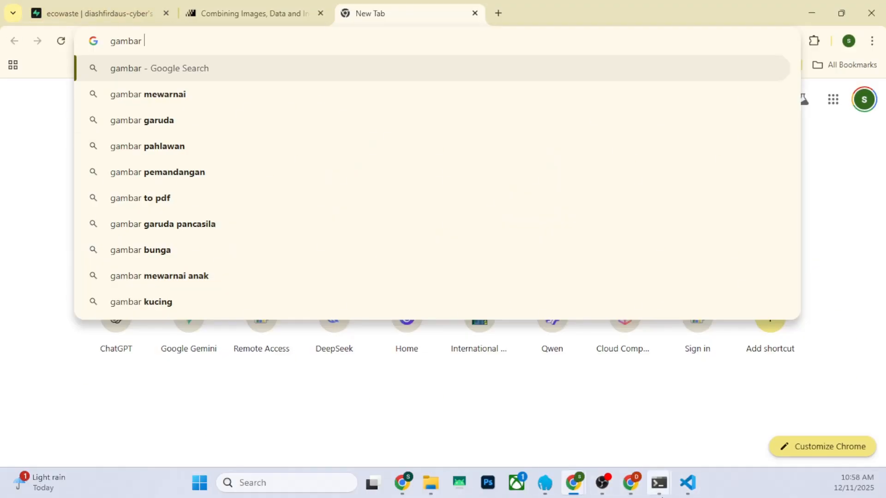
left_click(578, 486)
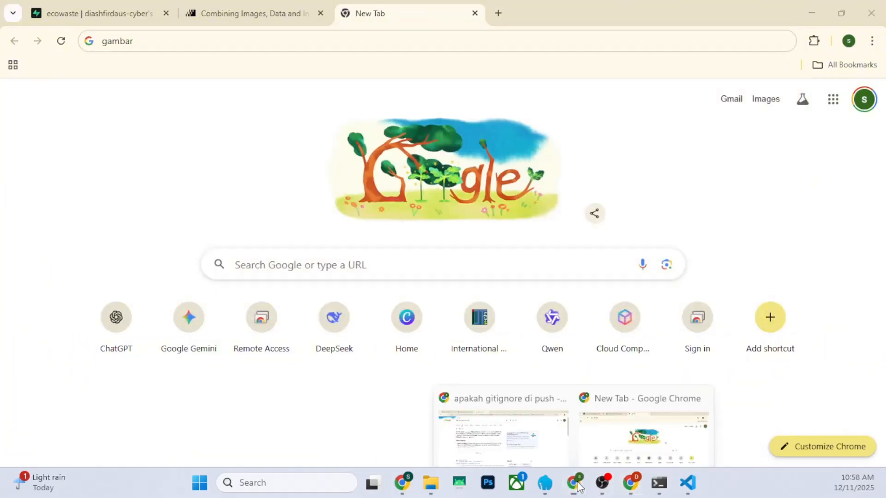
mouse_move(502, 428)
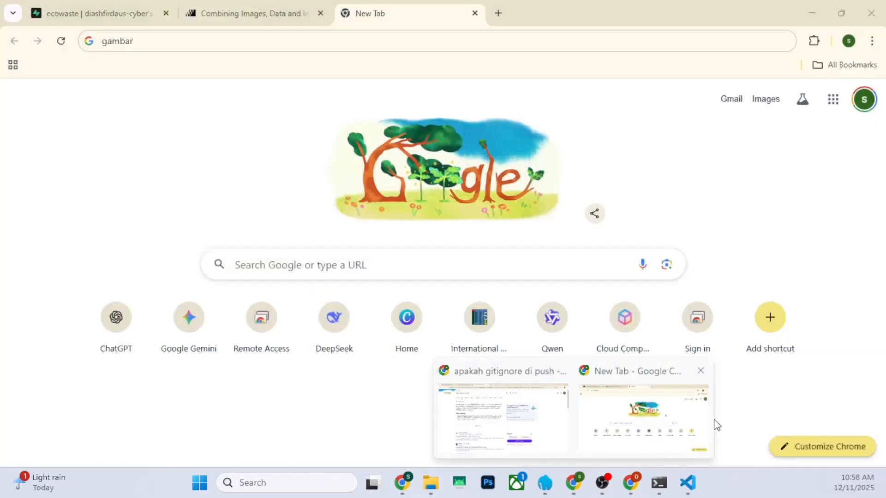
left_click(706, 418)
Return to the Supabase products table and copy the name Sikat Gigi Bambu from the product with id 5
left_click(97, 6)
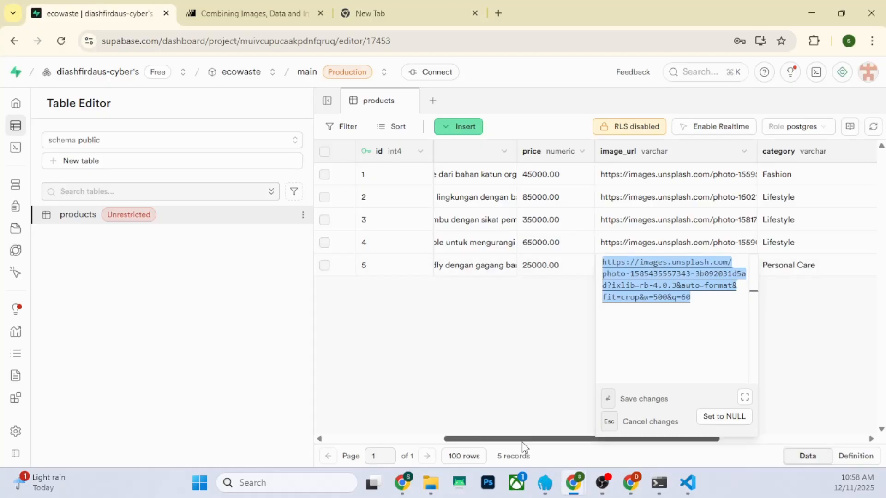
left_click_drag(524, 438, 395, 409)
double_click(484, 272)
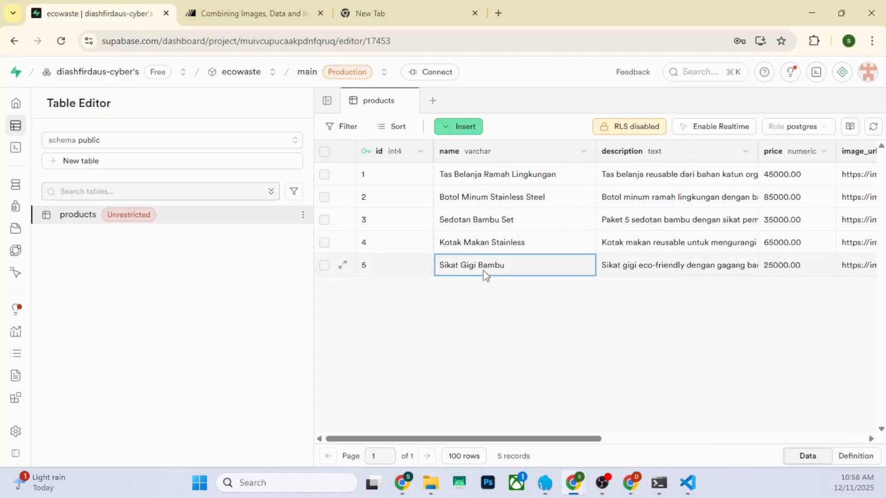
double_click(484, 271)
key("ctrl+a")
key("ctrl+c")
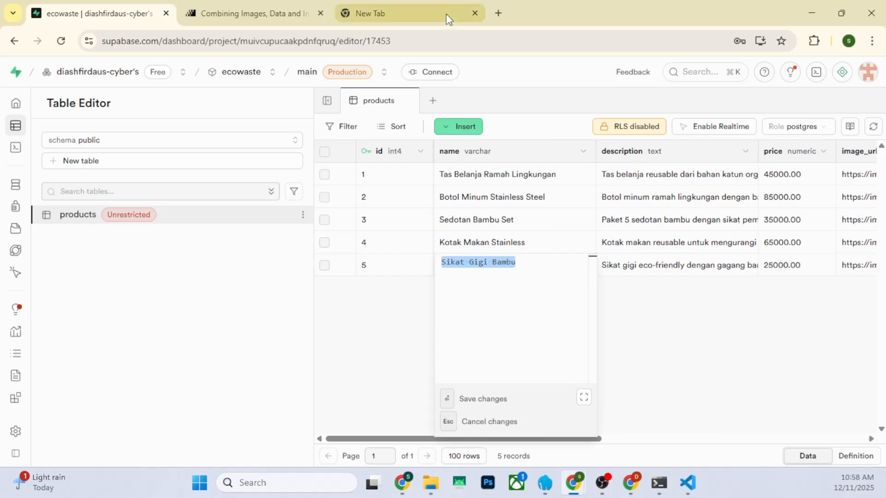
Search Google for "gambar Sikat Gigi Bambu" in the new tab and show the image results
left_click(447, 16)
left_click(394, 41)
type("gambar")
key("ctrl+v")
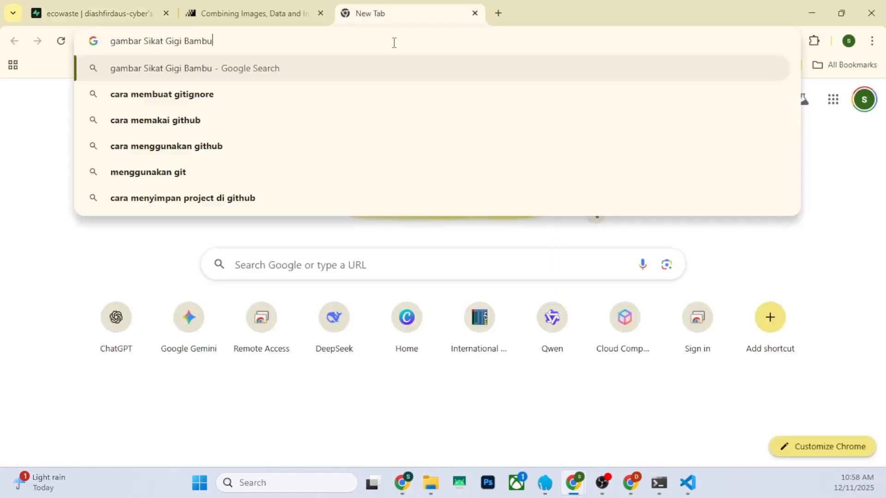
key("Return")
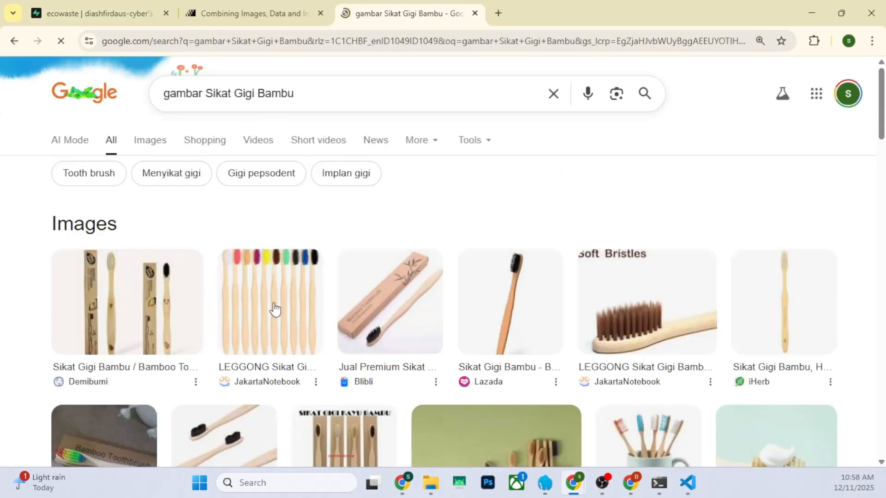
left_click(151, 147)
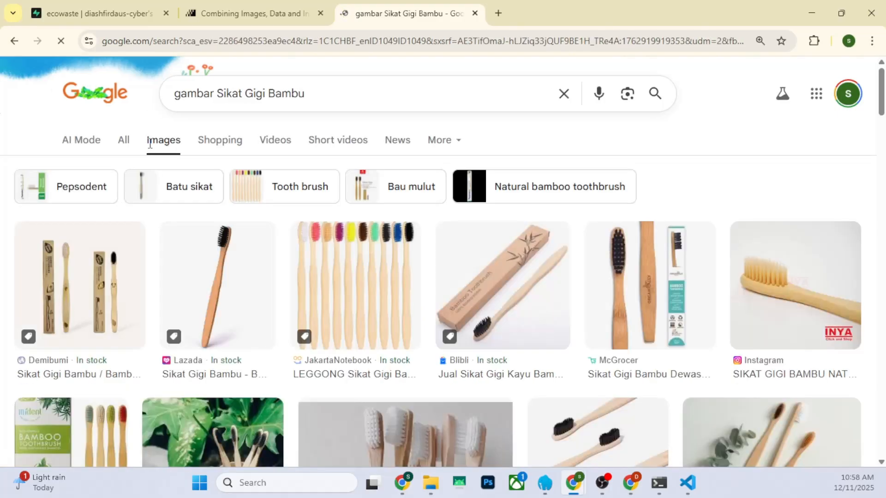
Open the Tribunnews picture of bamboo toothbrushes in its own browser tab and copy its image address
scroll(191, 277, "down", 5)
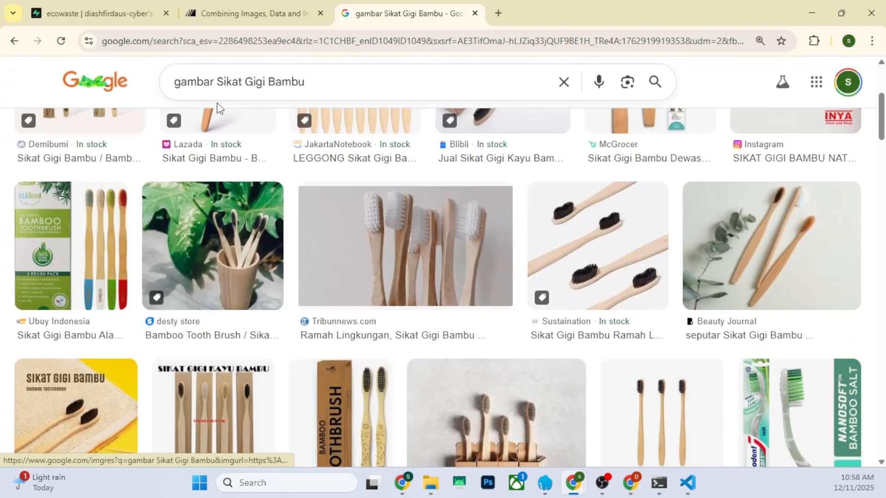
left_click(419, 247)
right_click(652, 247)
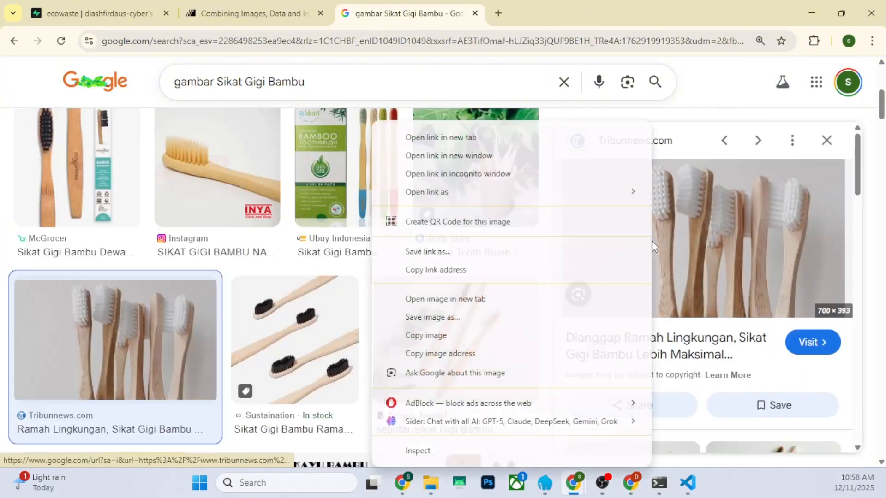
left_click(428, 300)
key("ctrl+Tab")
left_click(407, 40)
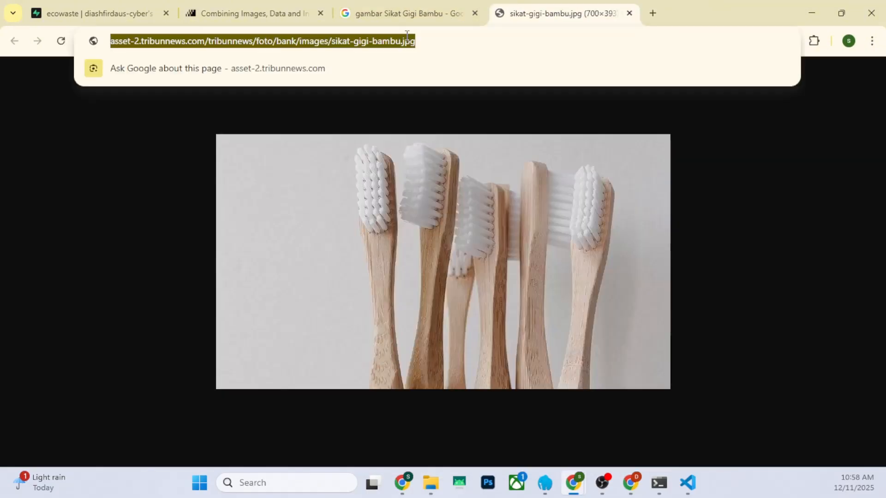
left_click(76, 14)
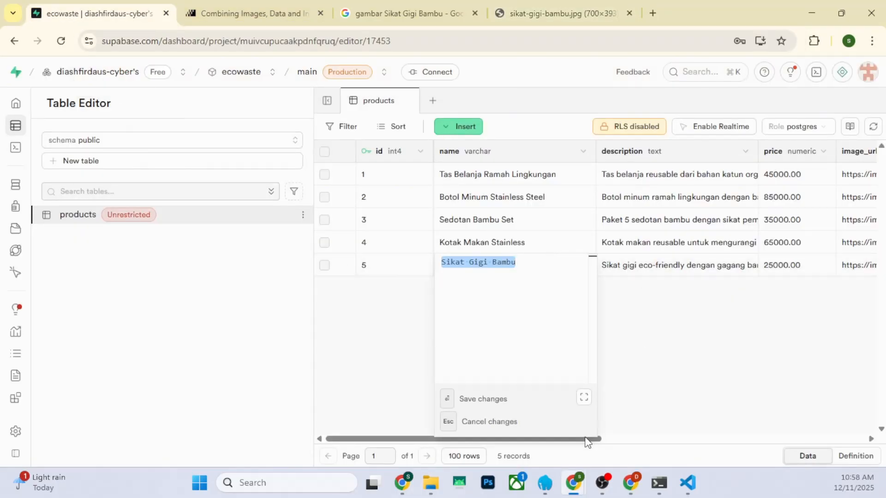
left_click_drag(587, 442, 720, 443)
left_click(651, 265)
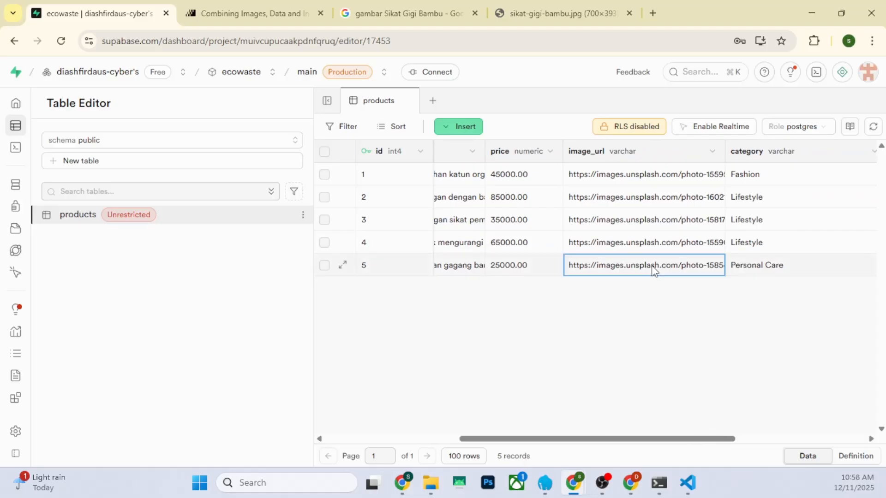
double_click(651, 265)
key("ctrl+a")
key("ctrl+v")
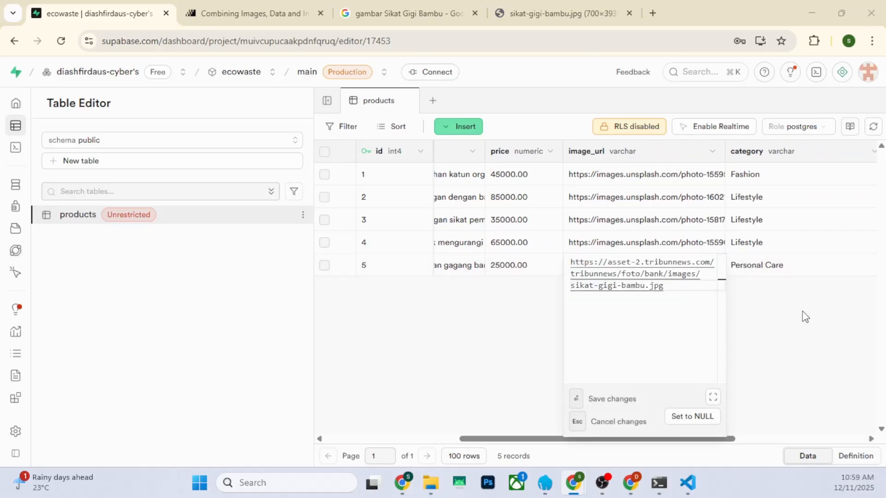
key("ctrl+s")
left_click(602, 418)
left_click(769, 393)
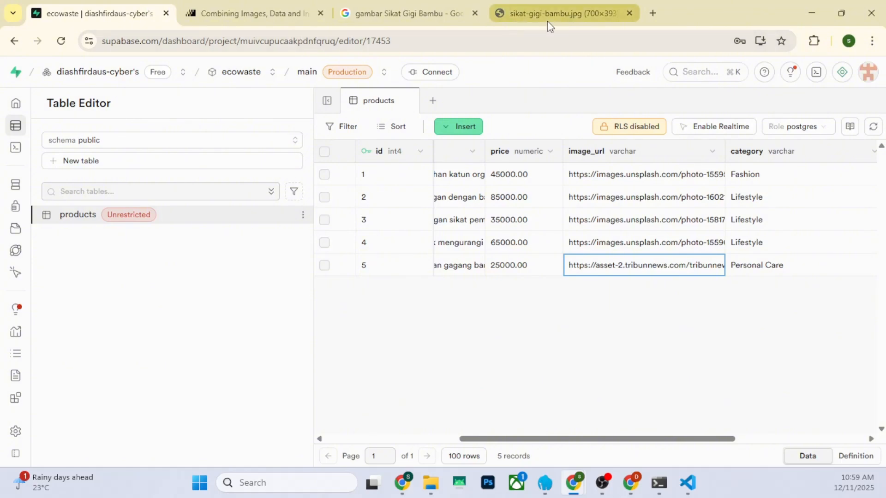
Switch to the deployed EcoWaste site, reload it and check the product images, including Sikat Gigi Bambu
mouse_move(633, 490)
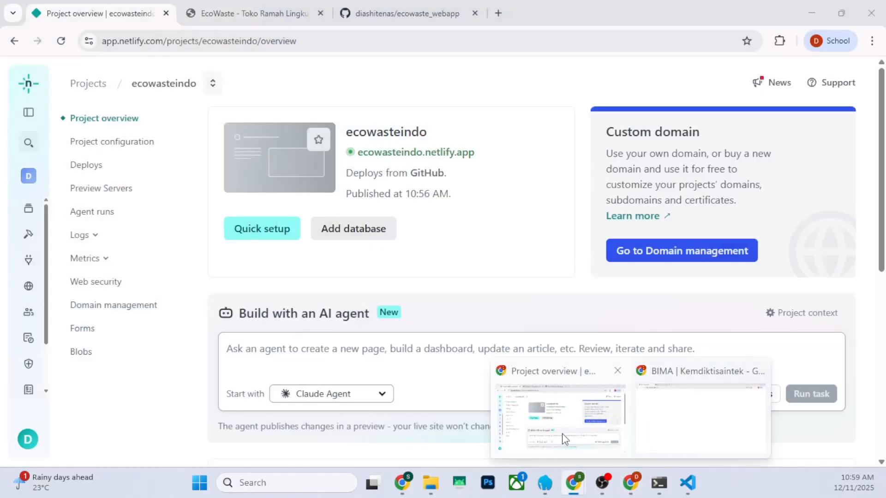
left_click(588, 433)
left_click(270, 6)
left_click(61, 41)
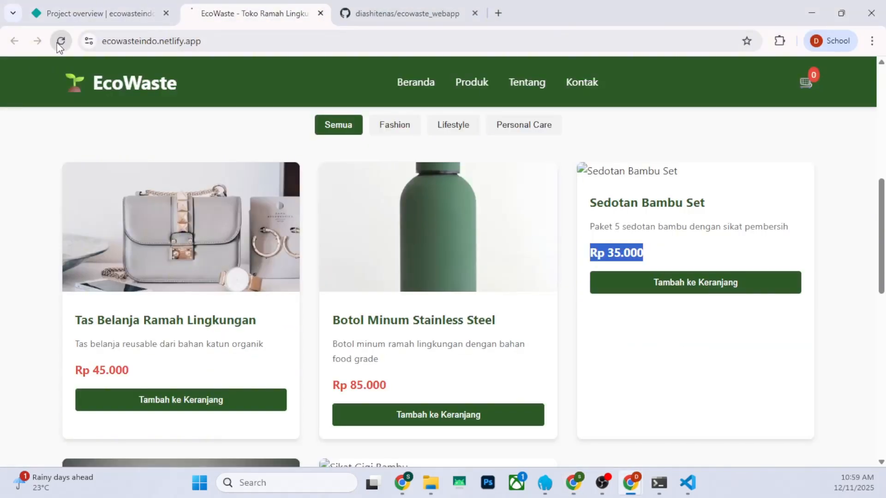
scroll(397, 250, "down", 4)
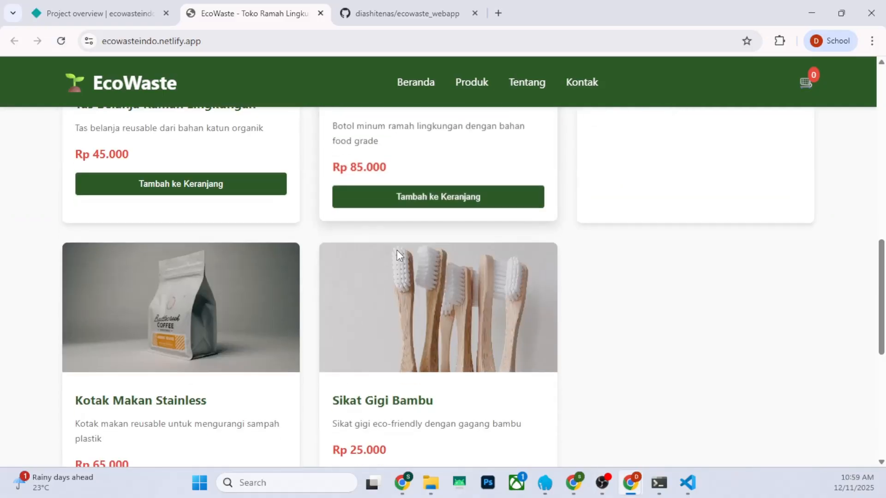
scroll(423, 314, "down", 5)
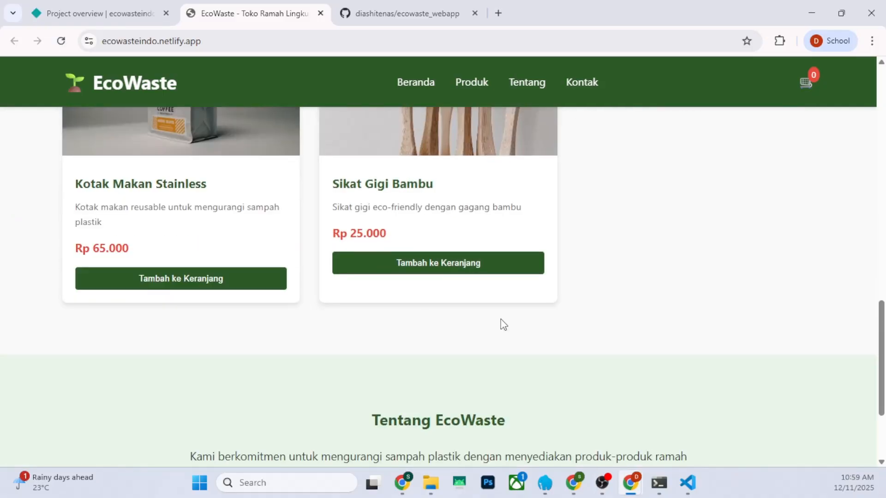
scroll(502, 324, "up", 9)
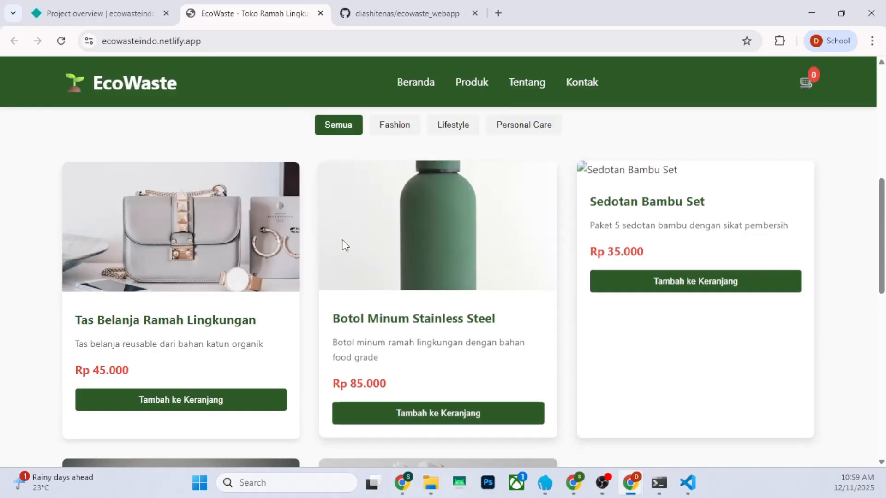
Test the shop by adding Tas Belanja Ramah Lingkungan to the cart, checking it out and dismissing the order message
scroll(249, 276, "down", 4)
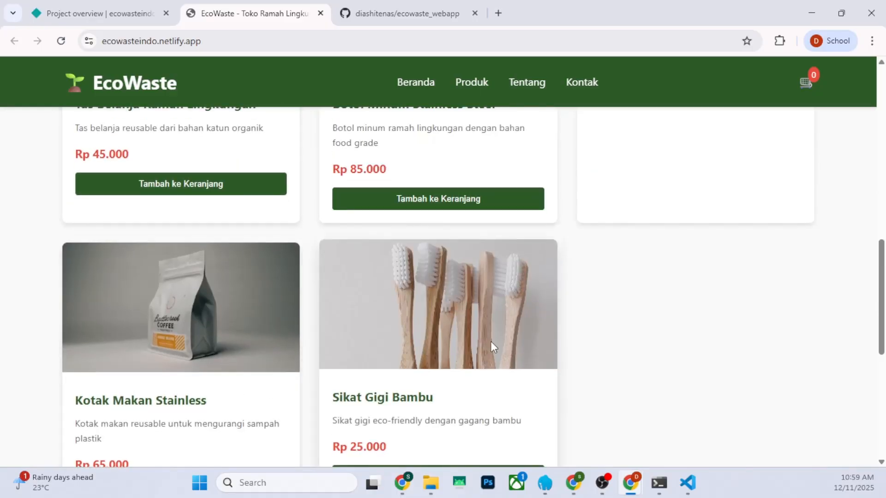
scroll(490, 324, "up", 9)
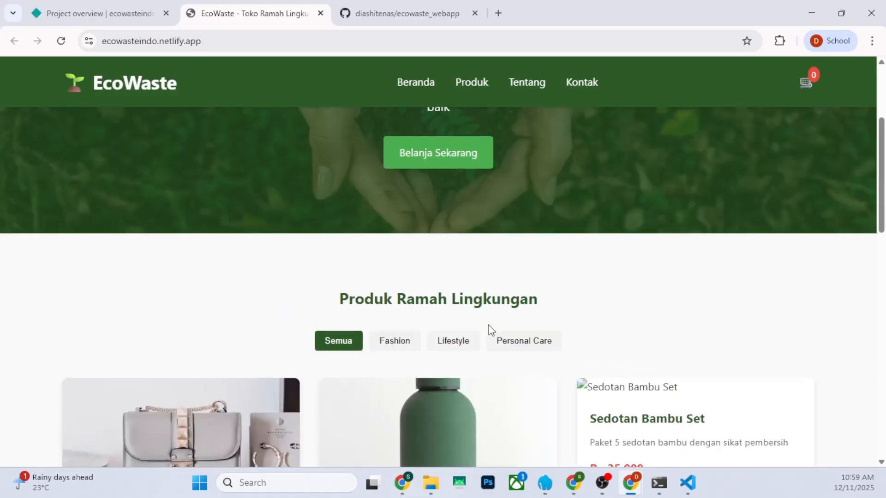
scroll(488, 324, "down", 4)
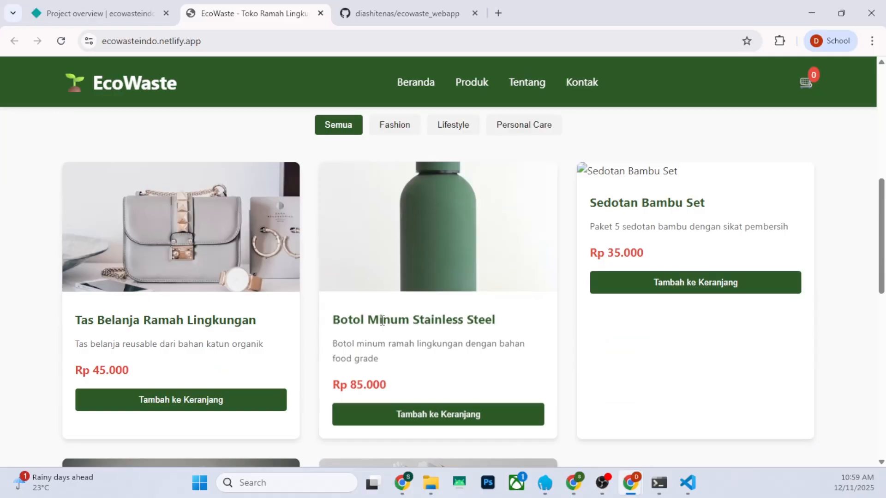
left_click(188, 404)
left_click(807, 93)
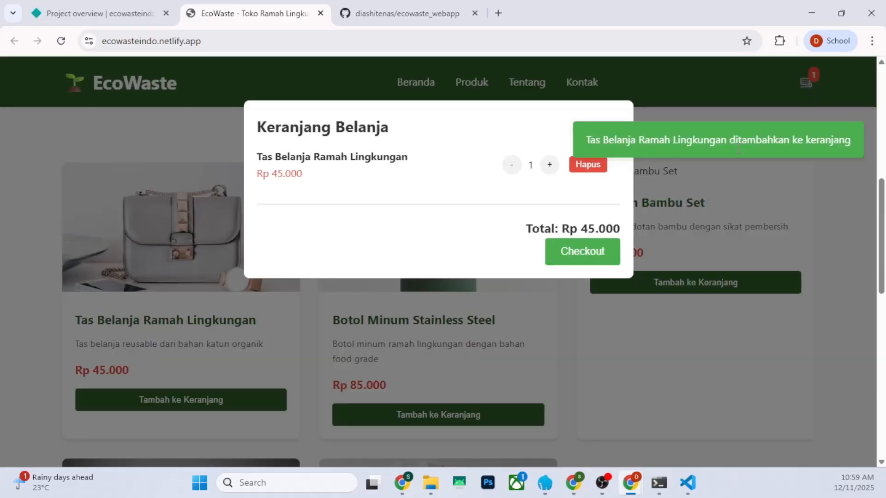
left_click(578, 259)
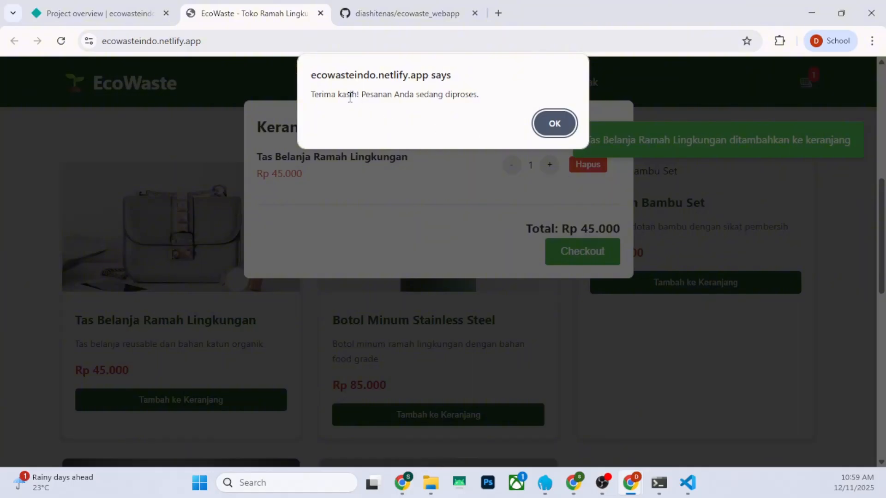
left_click_drag(341, 95, 538, 97)
left_click(552, 124)
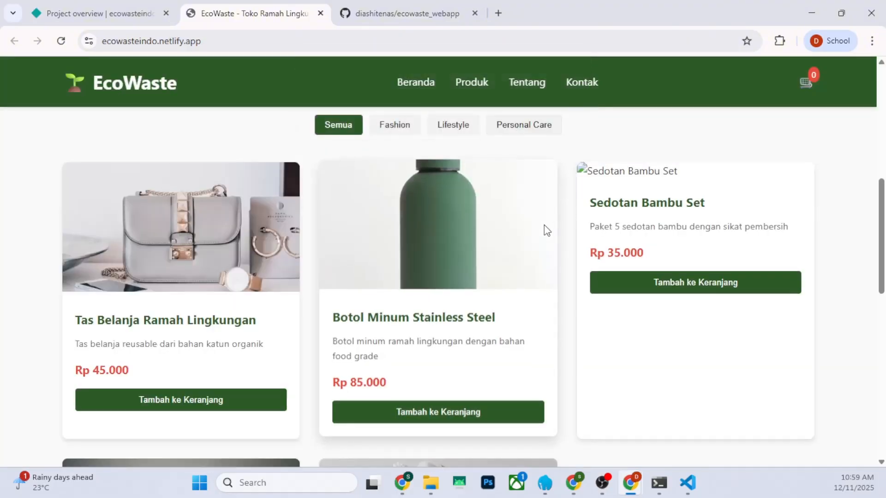
Review the rest of the shop page, the Netlify project overview, the ecowaste_webapp GitHub repository and the Supabase products table
scroll(542, 233, "down", 8)
scroll(498, 304, "down", 3)
scroll(485, 317, "up", 20)
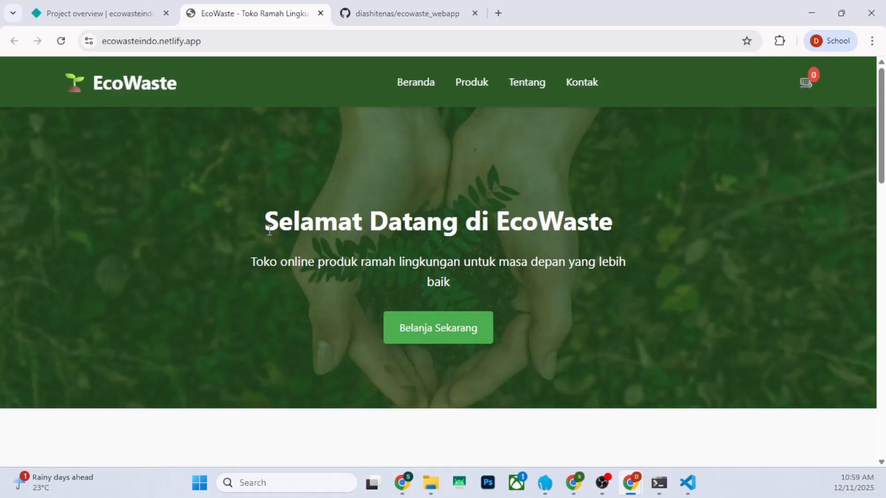
left_click(129, 14)
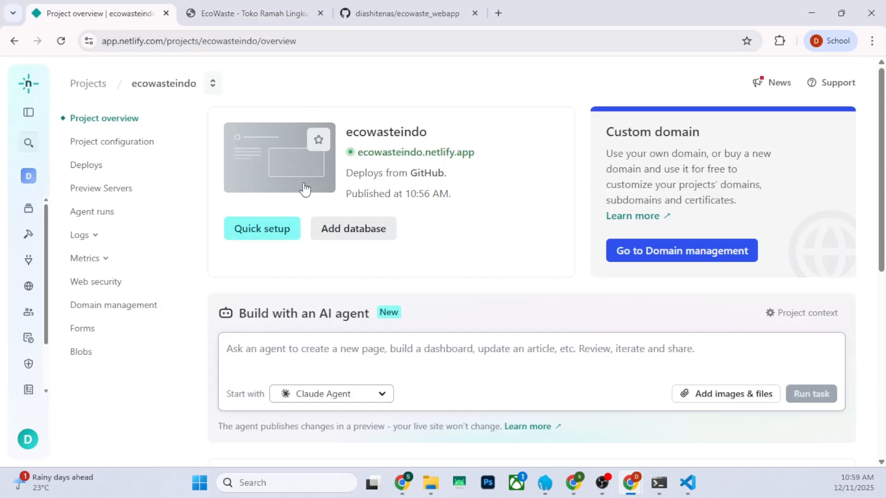
left_click(383, 14)
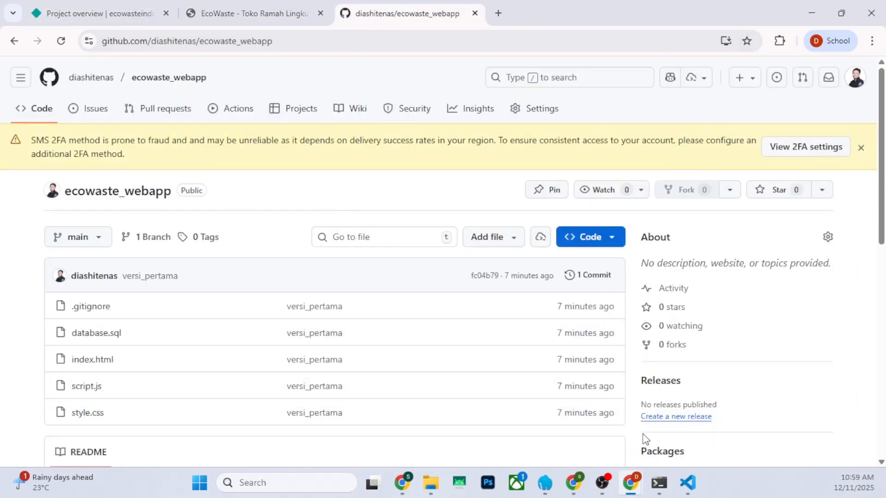
mouse_move(575, 487)
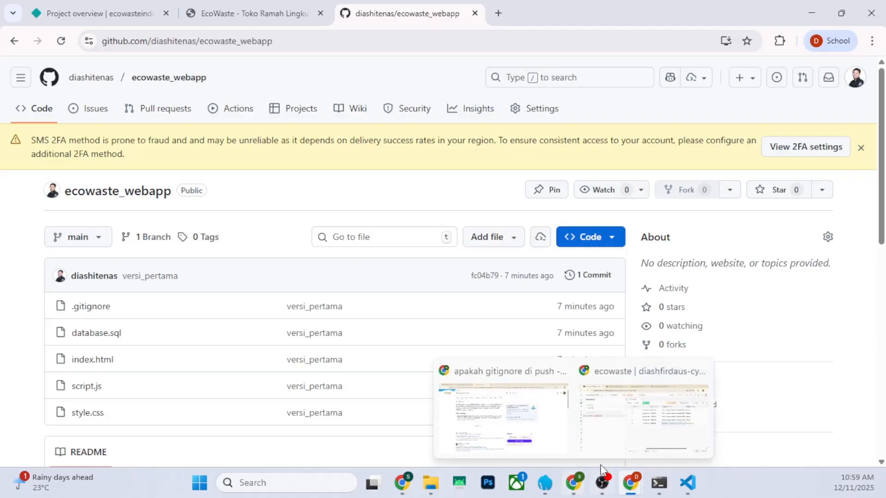
left_click(644, 415)
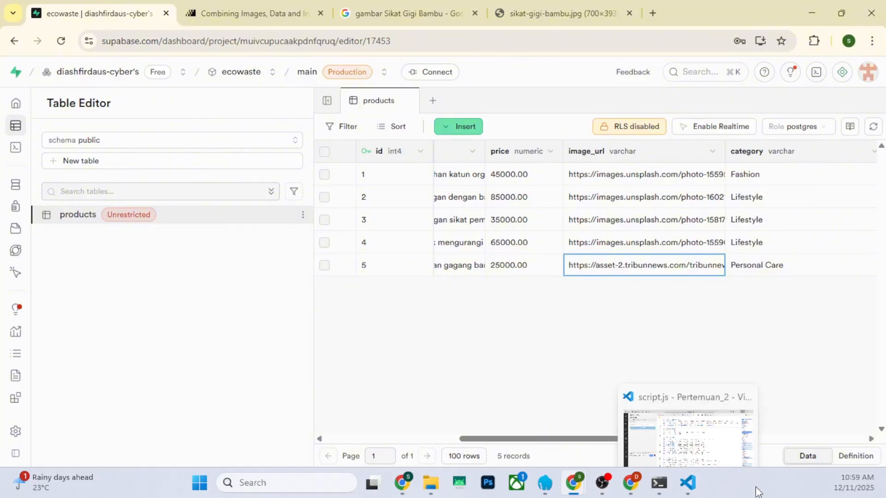
In File Explorer, create a folder named coba_clone inside Kelas_Sore_2025
mouse_move(441, 492)
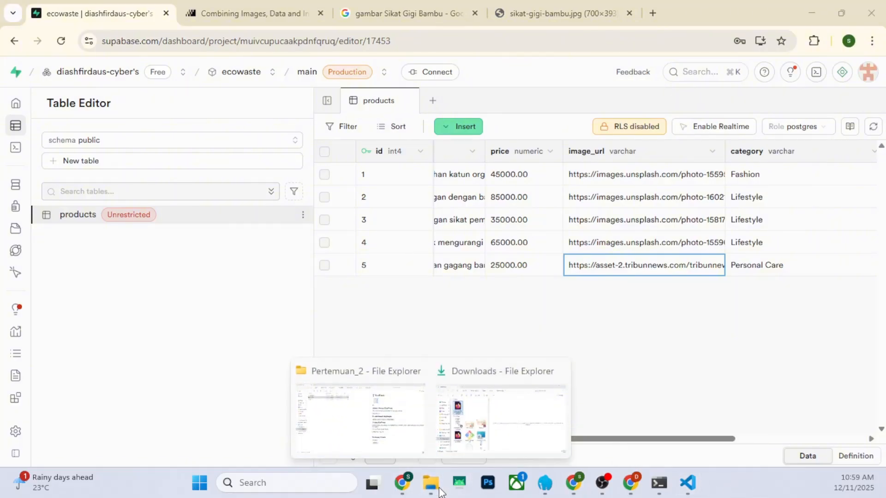
left_click(385, 439)
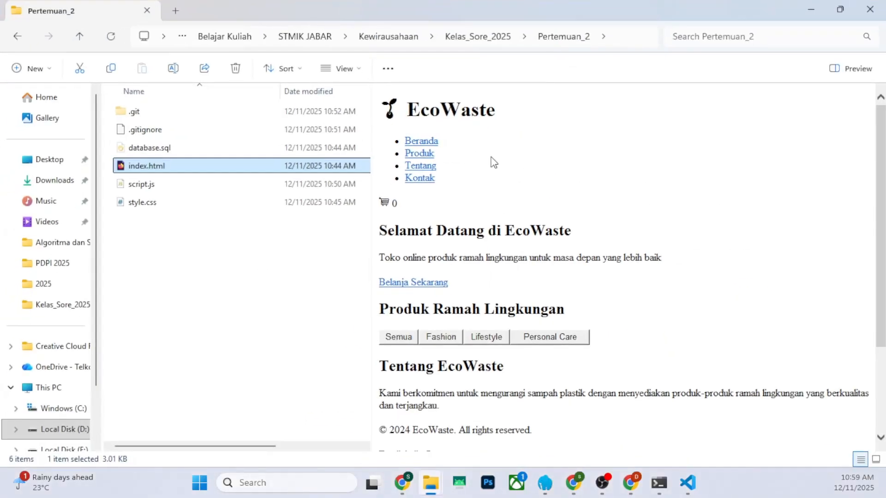
left_click(162, 246)
left_click(479, 40)
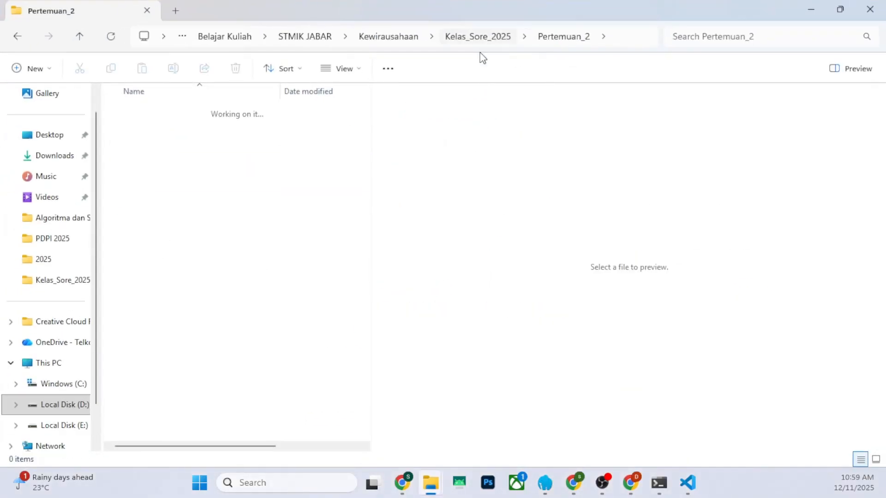
left_click(42, 71)
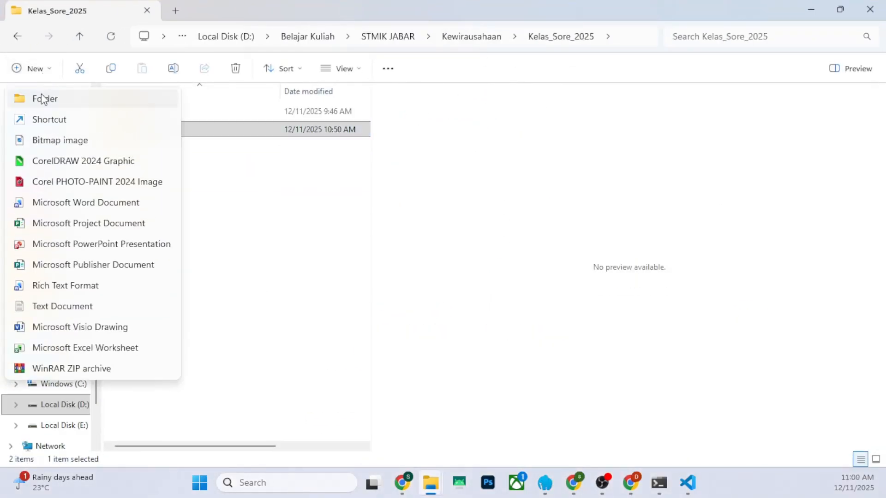
left_click(43, 96)
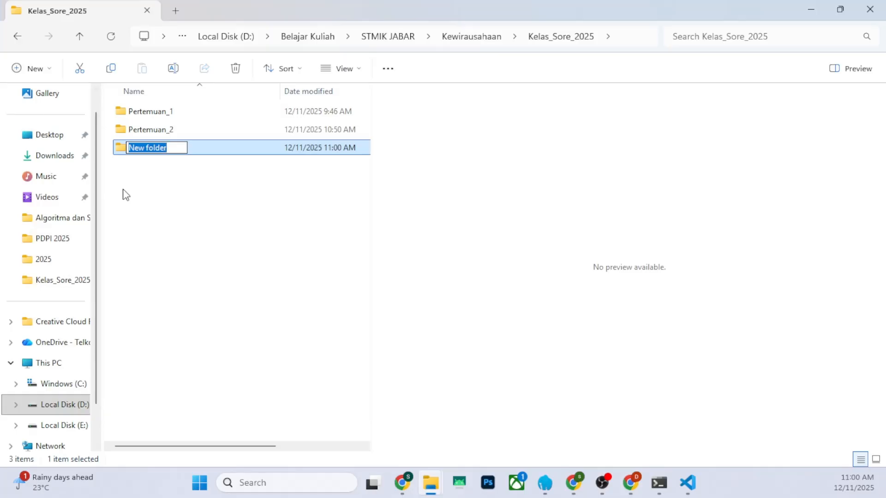
type("coba_clone")
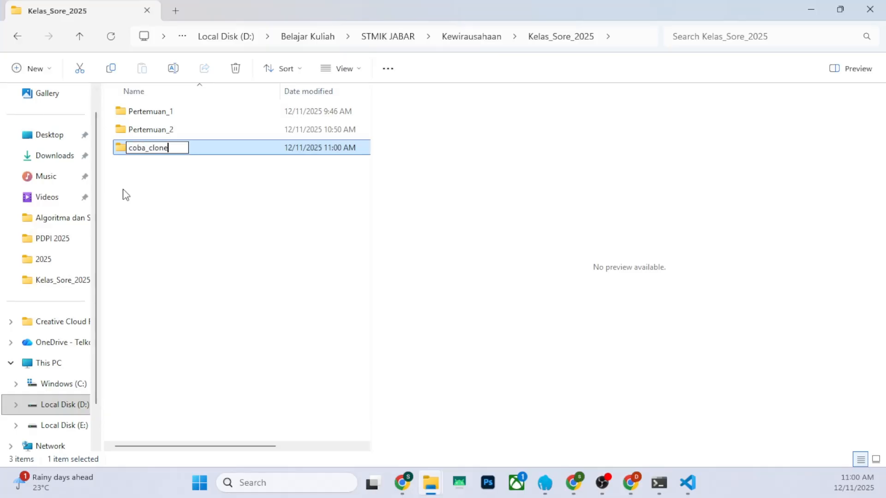
key("Return")
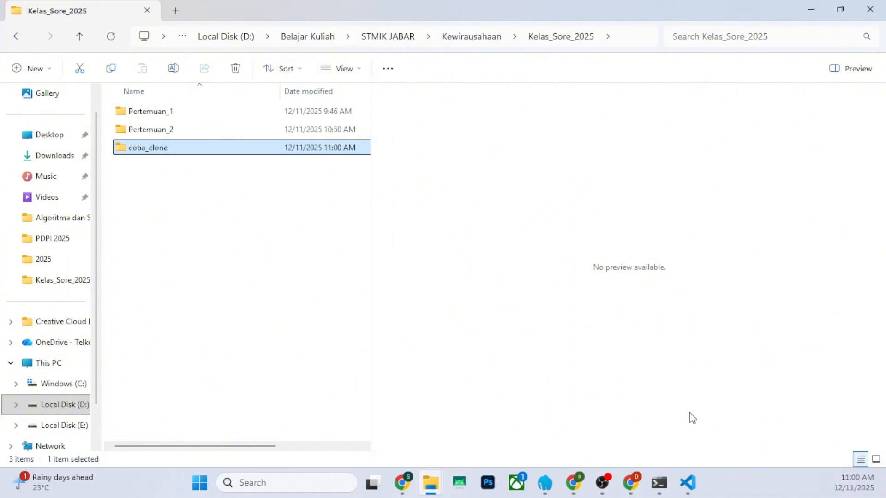
Switch to Visual Studio Code and show the Pertemuan_2 project's file list instead of source control
left_click(691, 483)
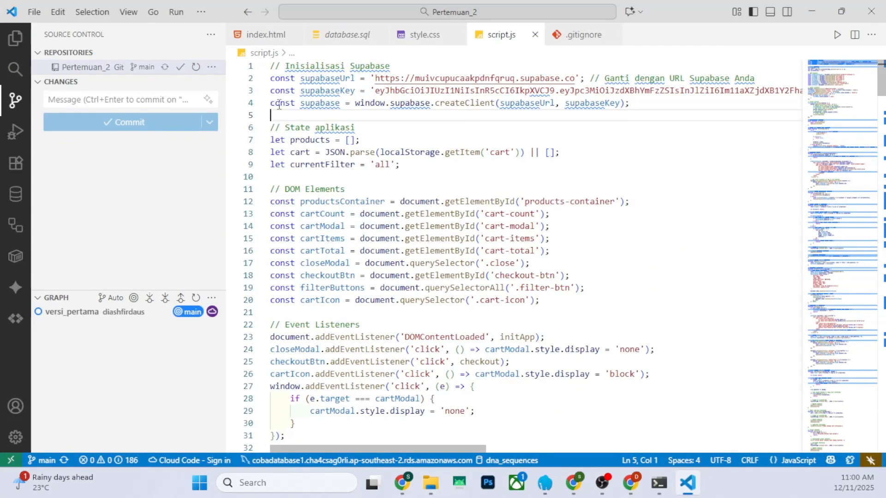
left_click(200, 10)
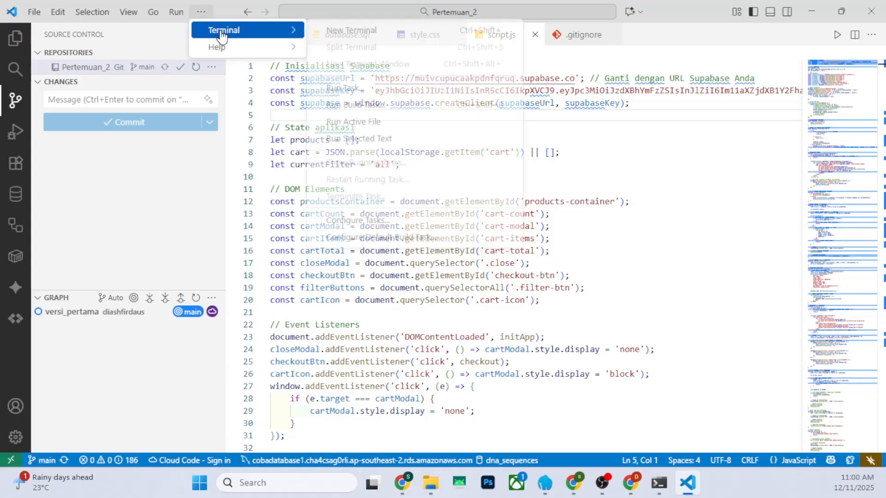
left_click(217, 95)
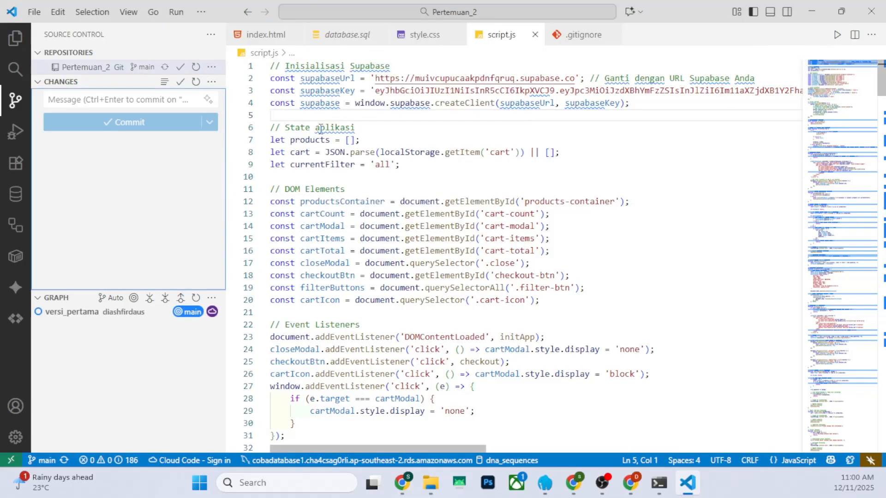
left_click(15, 39)
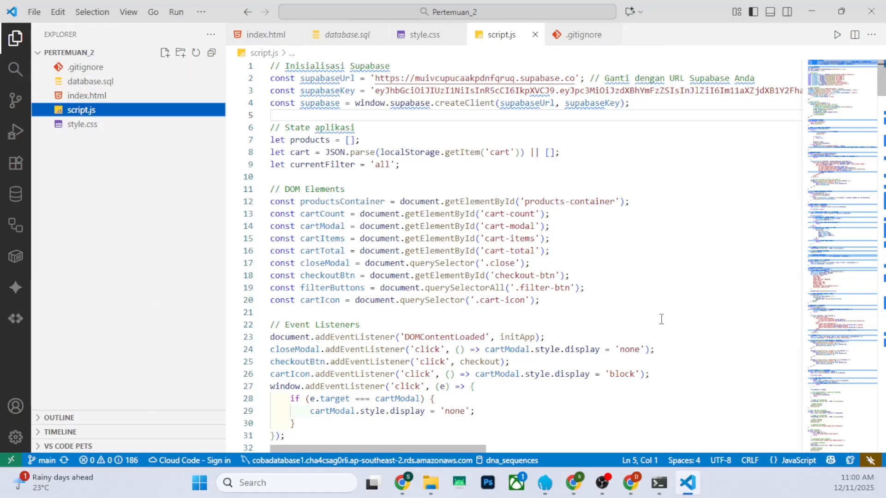
Open the coba_clone folder from Kelas_Sore_2025 as the working folder
left_click(659, 483)
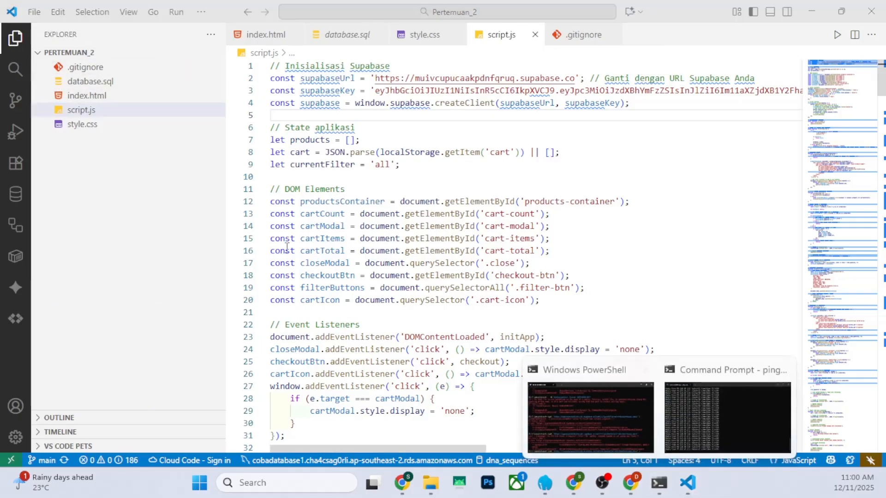
left_click(200, 282)
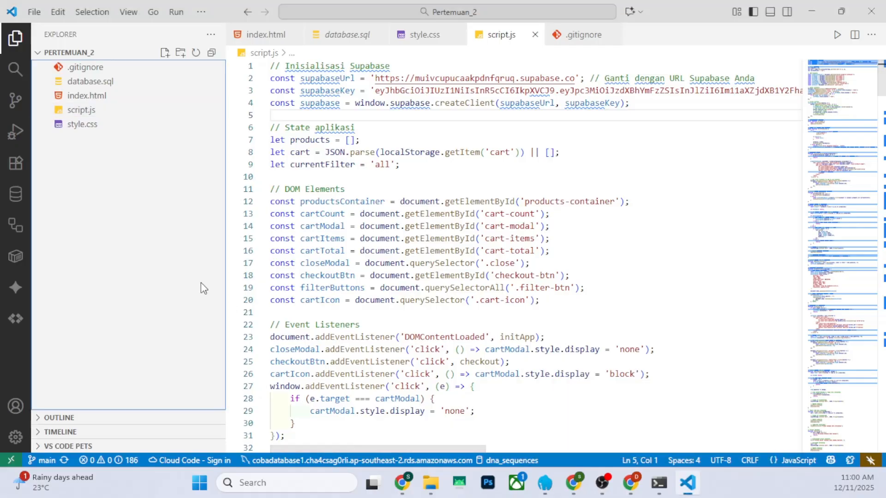
left_click(33, 12)
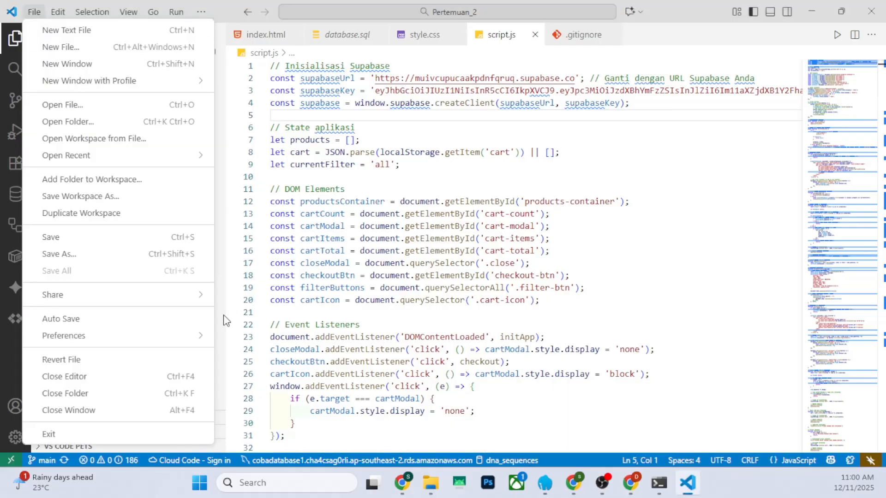
left_click(69, 121)
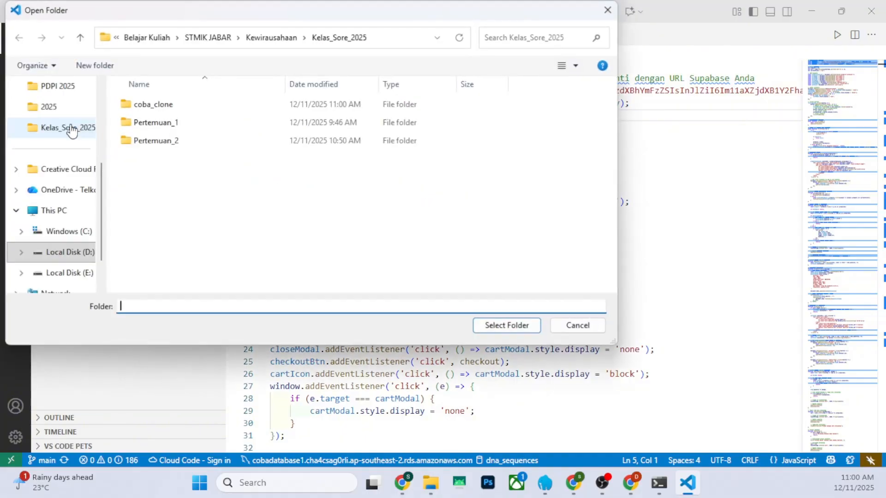
double_click(154, 105)
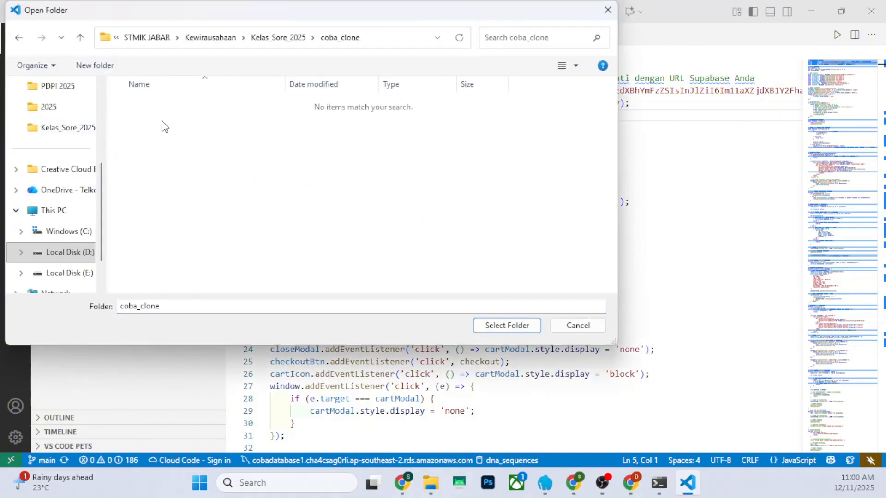
left_click(508, 325)
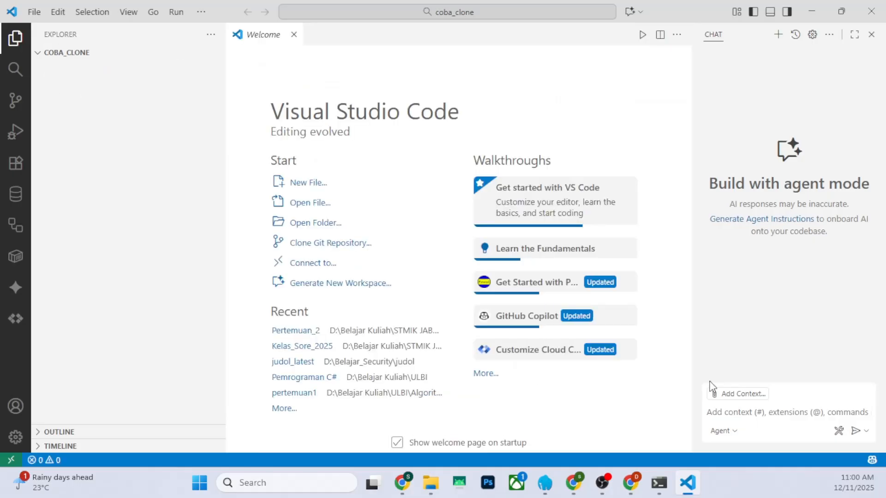
Start a new integrated terminal in coba_clone and enlarge the terminal area
left_click(200, 12)
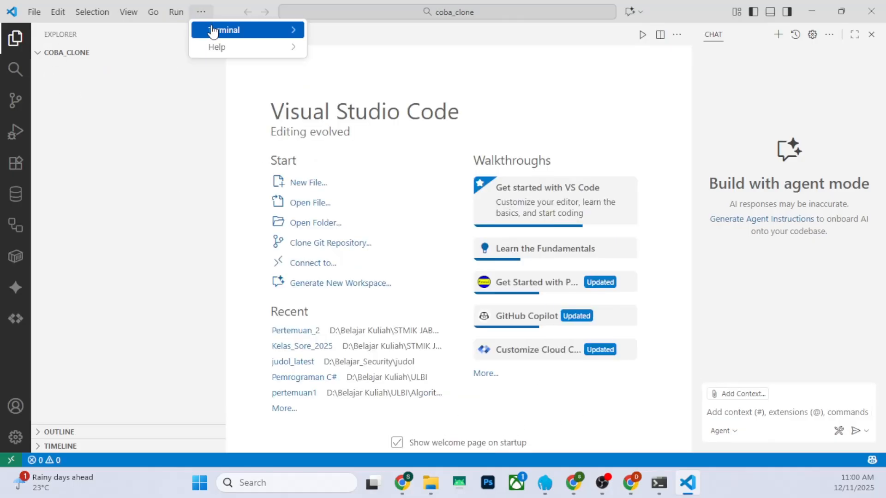
mouse_move(213, 32)
left_click(356, 30)
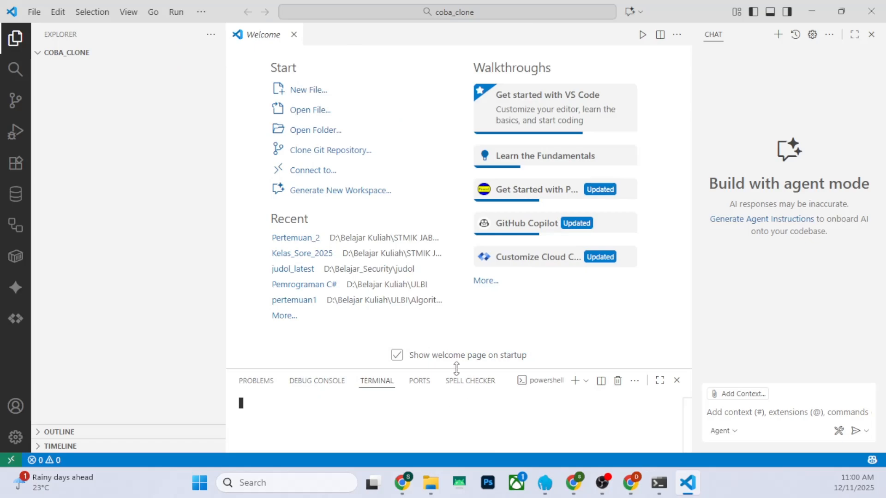
left_click_drag(456, 368, 446, 276)
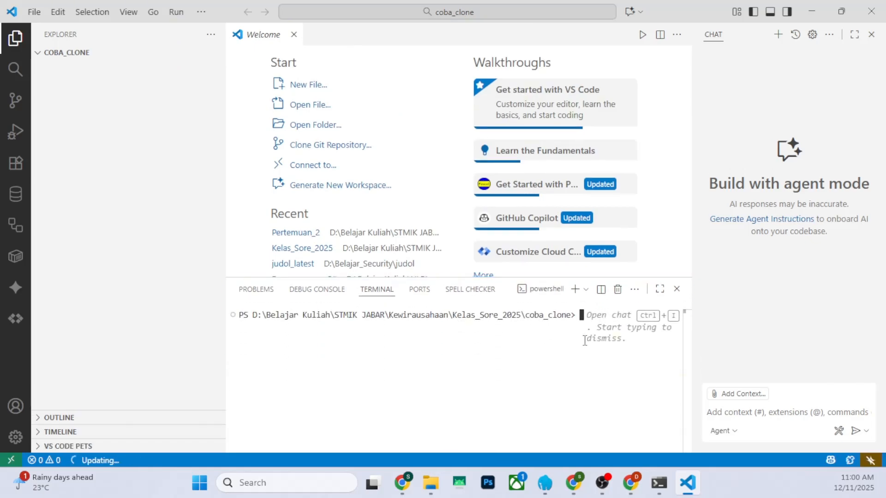
Replace the PowerShell terminal with a Command Prompt terminal and close the chat pane
left_click(592, 290)
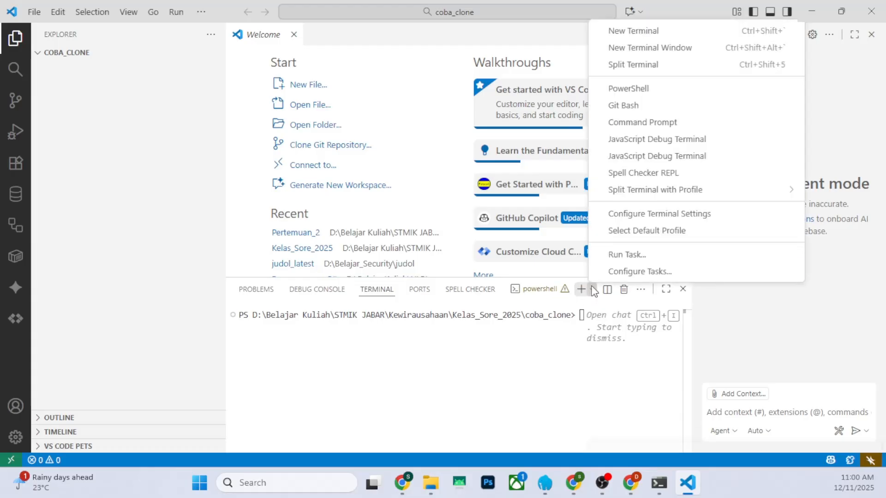
left_click(624, 130)
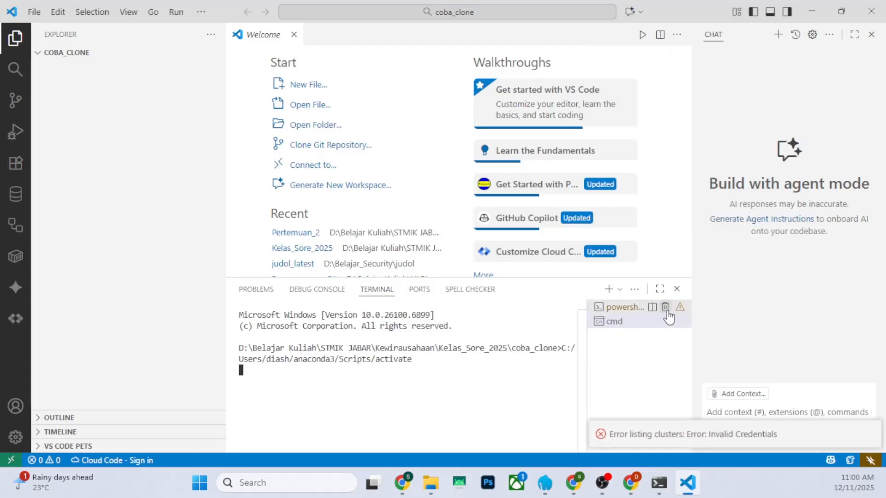
left_click(665, 307)
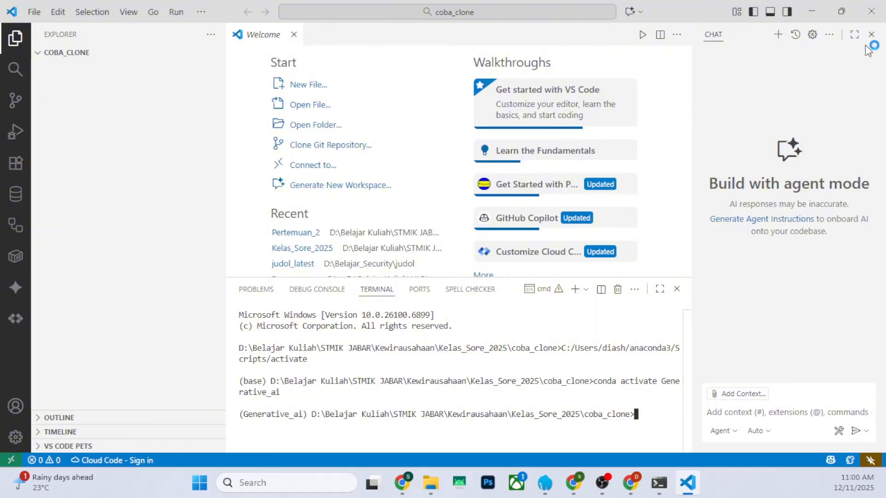
left_click(872, 35)
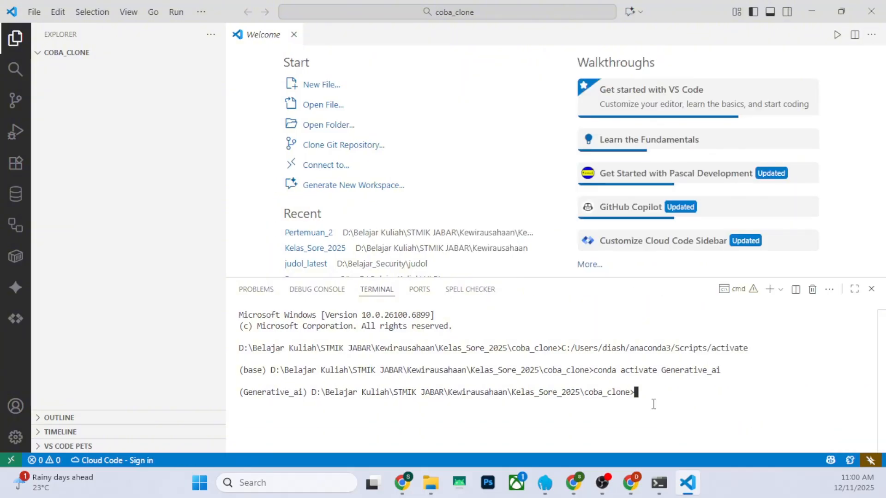
Clone the ecowaste_webapp repository into coba_clone with git clone, using the HTTPS URL copied from its GitHub page
type("git clone")
mouse_move(547, 470)
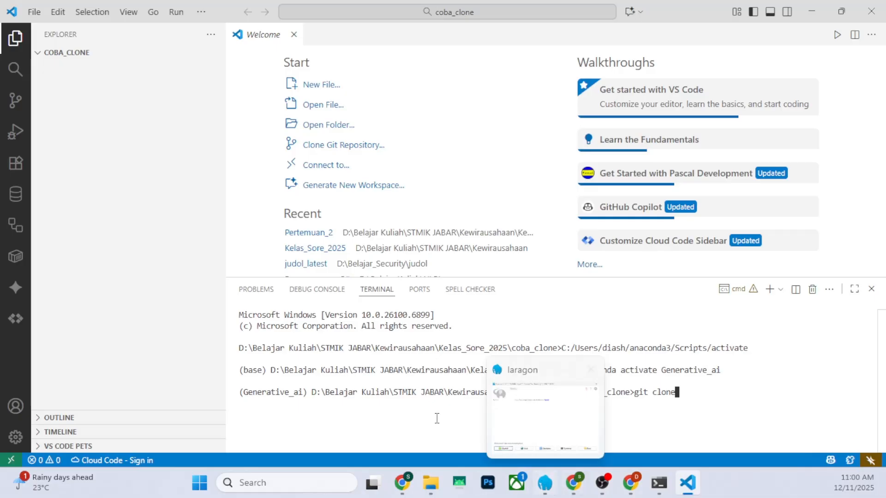
mouse_move(583, 489)
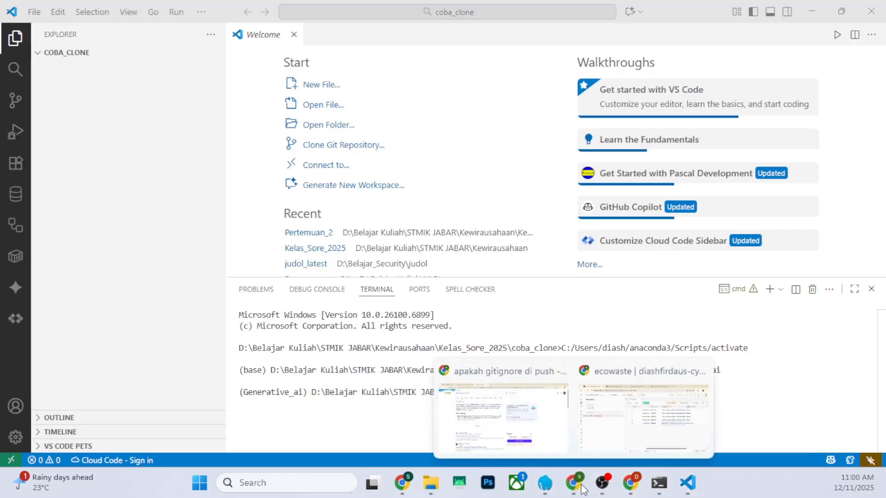
mouse_move(631, 483)
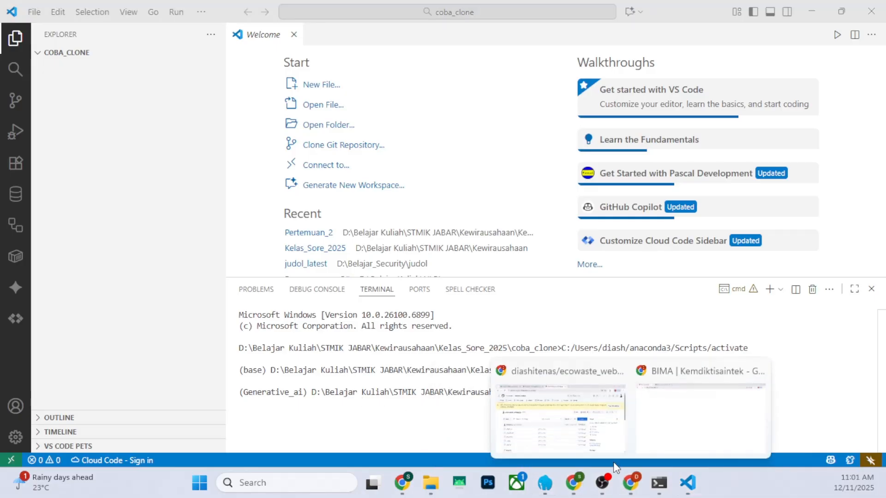
left_click(614, 459)
left_click(577, 233)
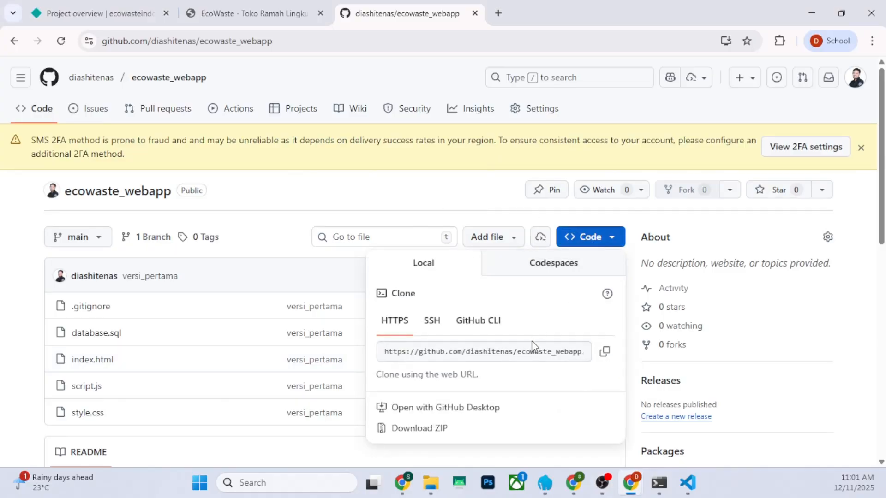
left_click(603, 354)
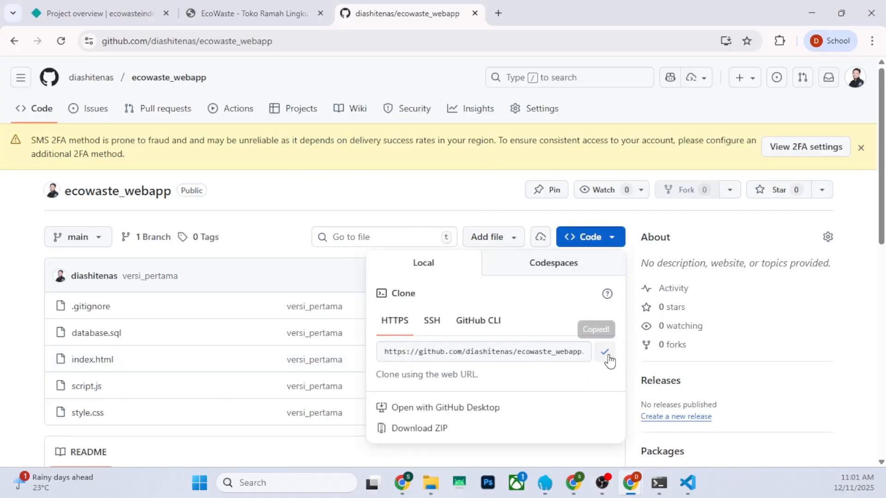
left_click(688, 484)
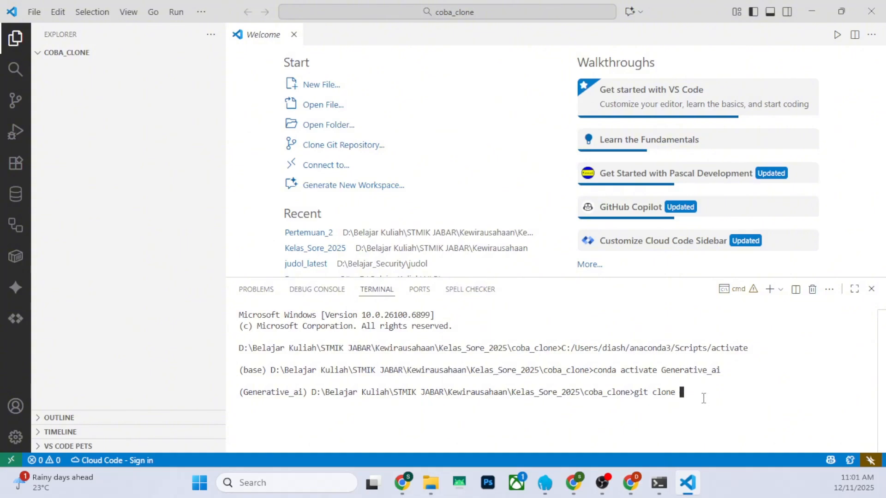
key("ctrl+v")
key("Return")
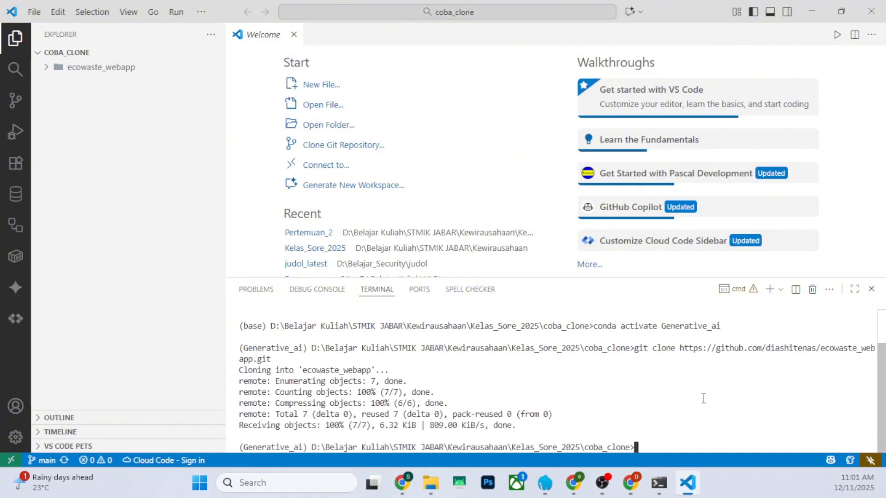
Expand the cloned ecowaste_webapp folder, change the terminal into it with cd and list its files with dir
left_click(69, 68)
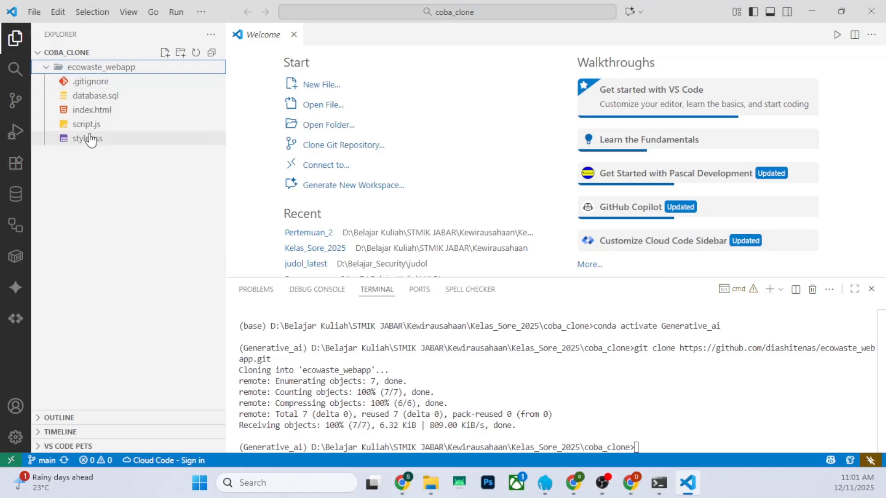
left_click(652, 445)
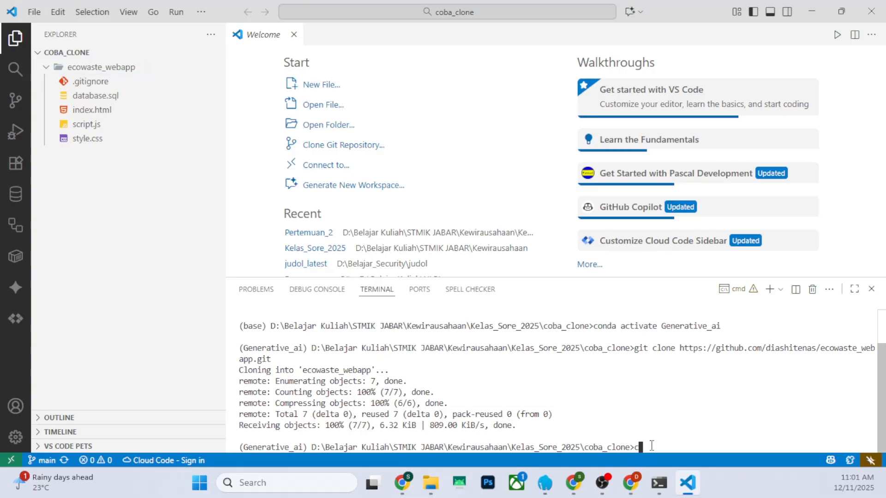
type("cd ecowaste_webapp")
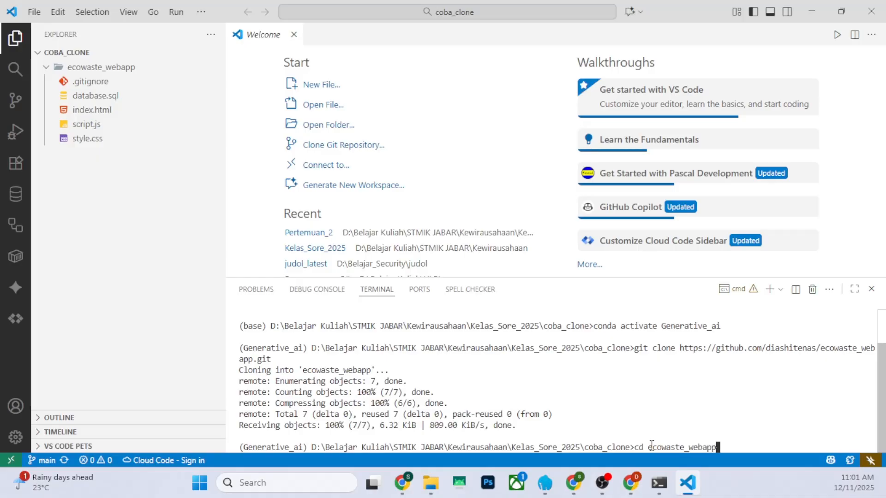
key("Return")
type("ls")
key("Return")
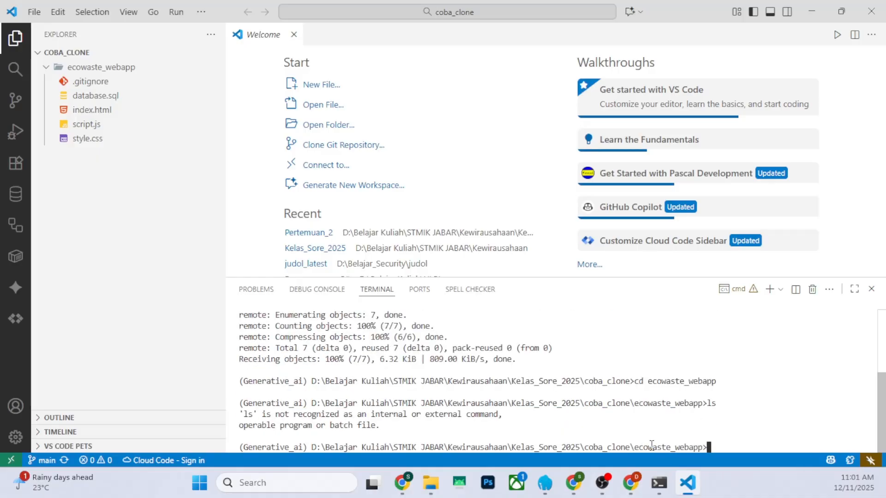
type("dir")
key("Return")
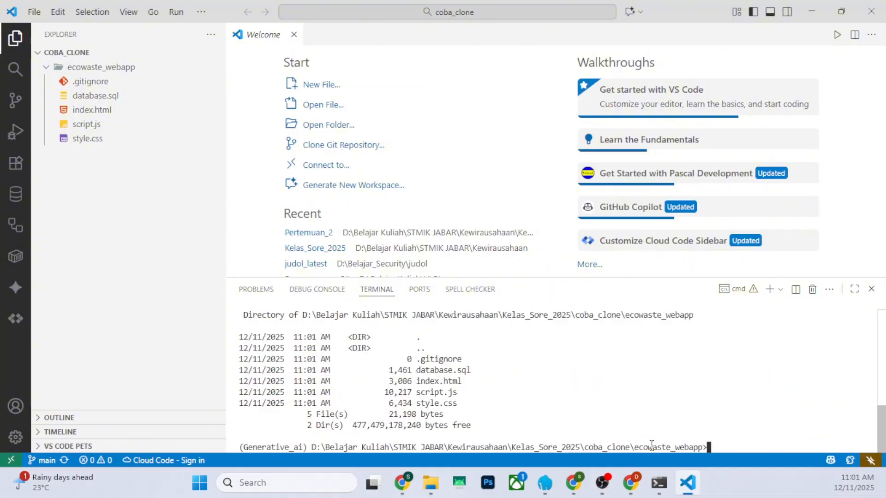
Open the ecowaste_webapp folder inside coba_clone as the working folder
left_click(33, 12)
left_click(60, 121)
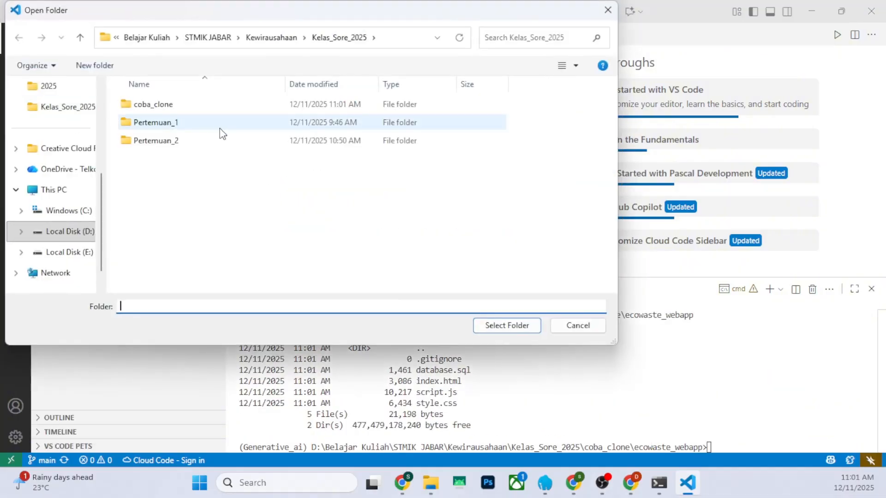
double_click(180, 105)
double_click(171, 109)
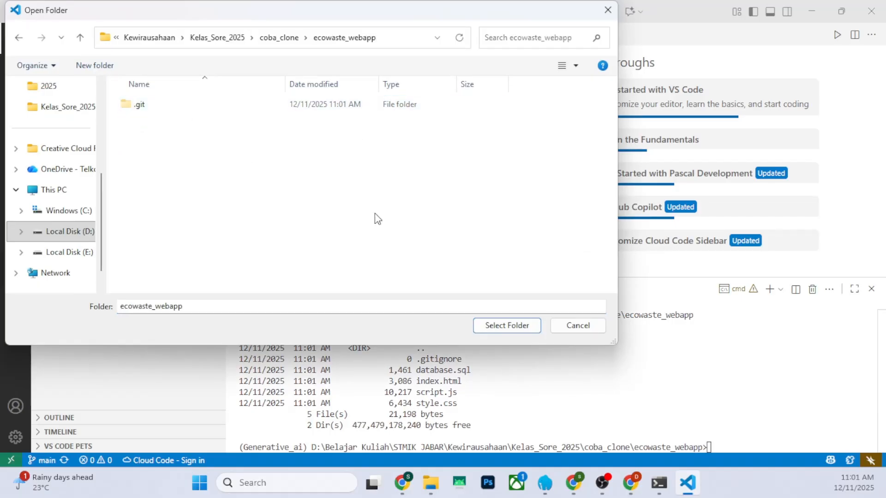
left_click(506, 328)
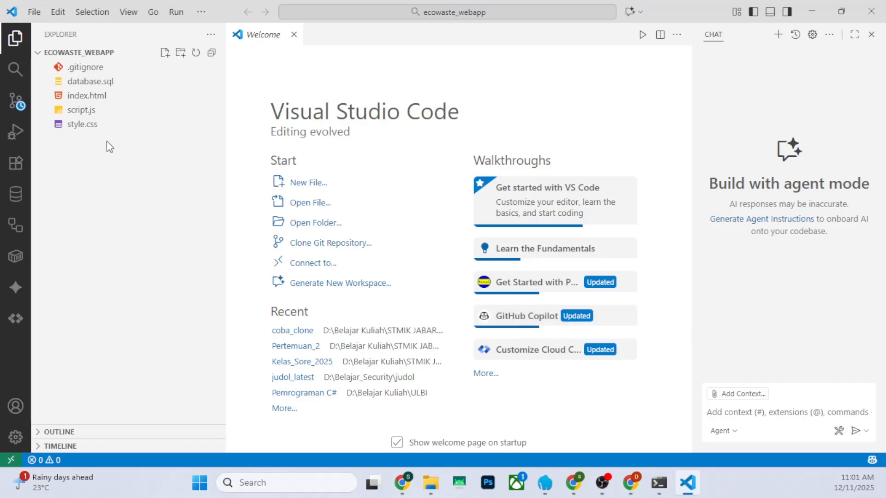
left_click(102, 155)
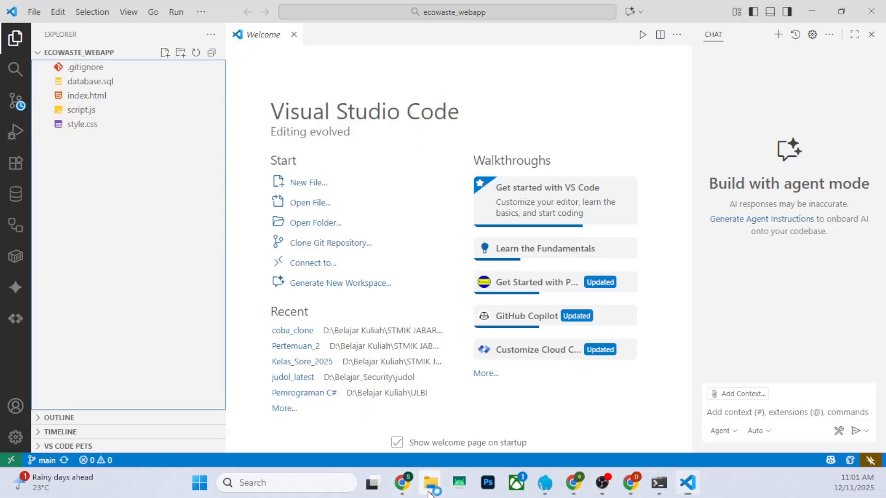
Switch to File Explorer, go to ecowaste_webapp inside coba_clone and select its files from .gitignore to style.css
mouse_move(430, 485)
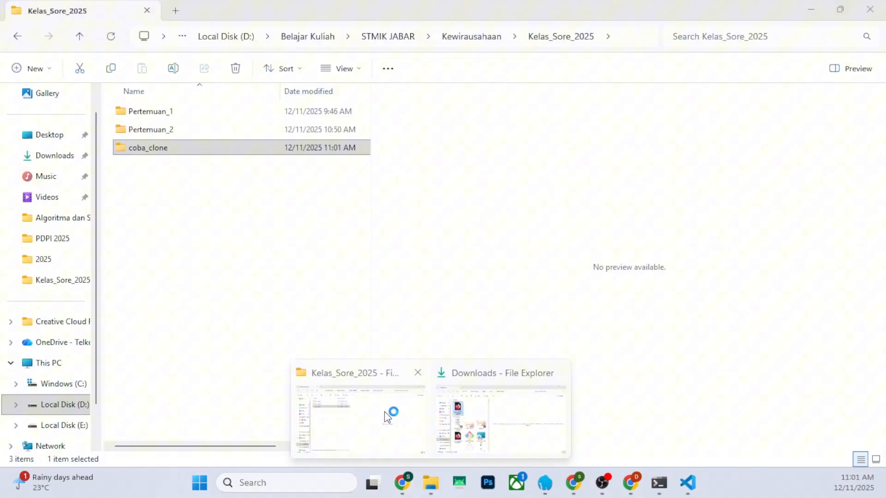
left_click(384, 411)
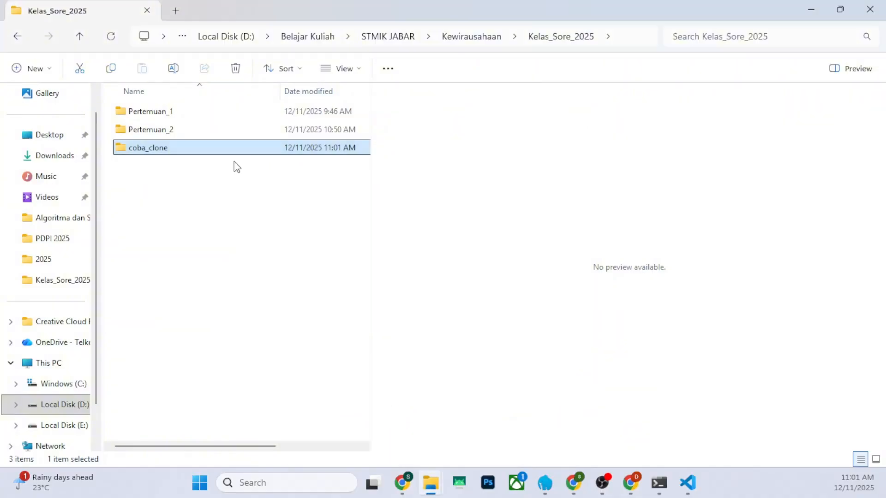
double_click(201, 147)
double_click(167, 111)
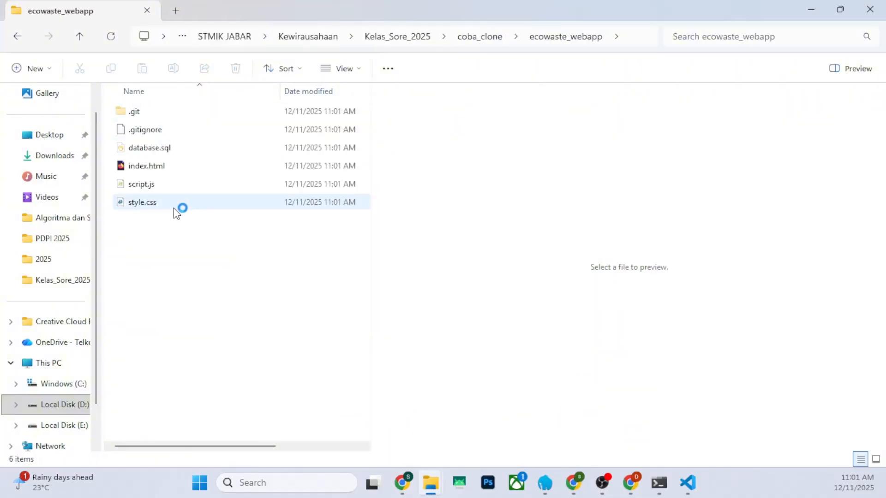
left_click_drag(171, 240, 138, 125)
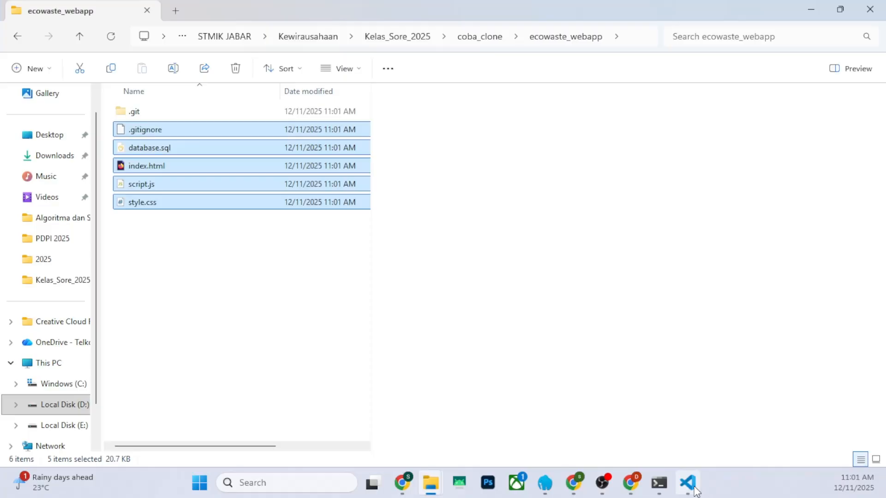
Switch back to Visual Studio Code and show the source control state of the ecowaste_webapp repository
mouse_move(693, 480)
left_click(697, 430)
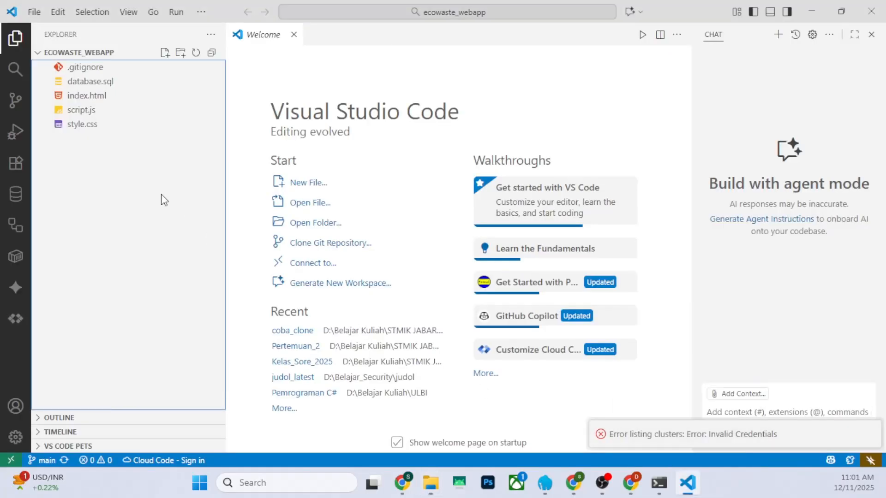
left_click(16, 100)
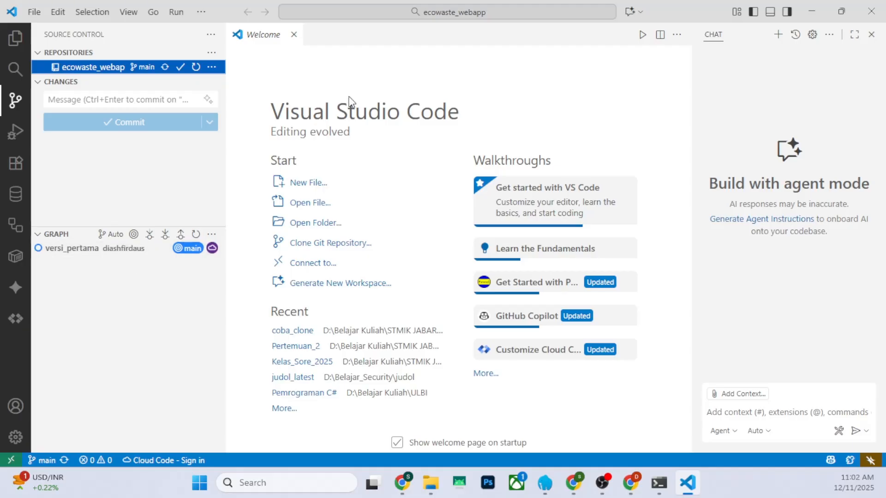
Switch to the ecowaste_webapp repository page on GitHub in Chrome and show its clone options
left_click(813, 12)
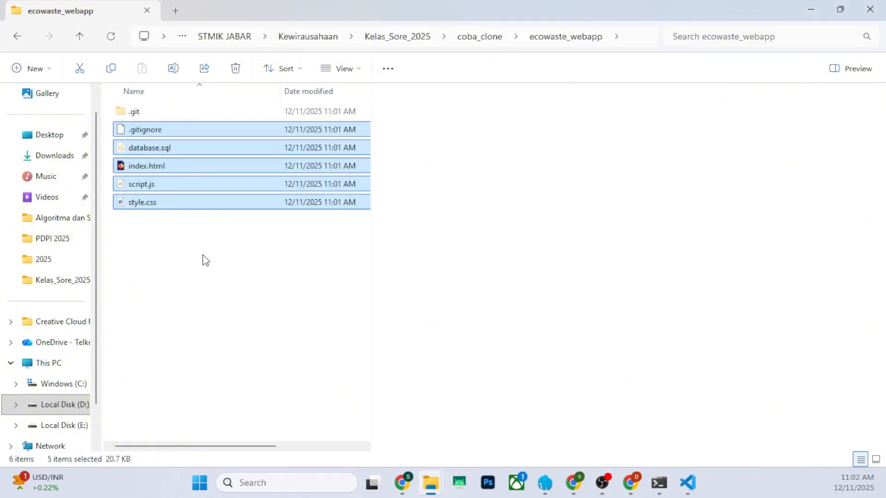
mouse_move(630, 483)
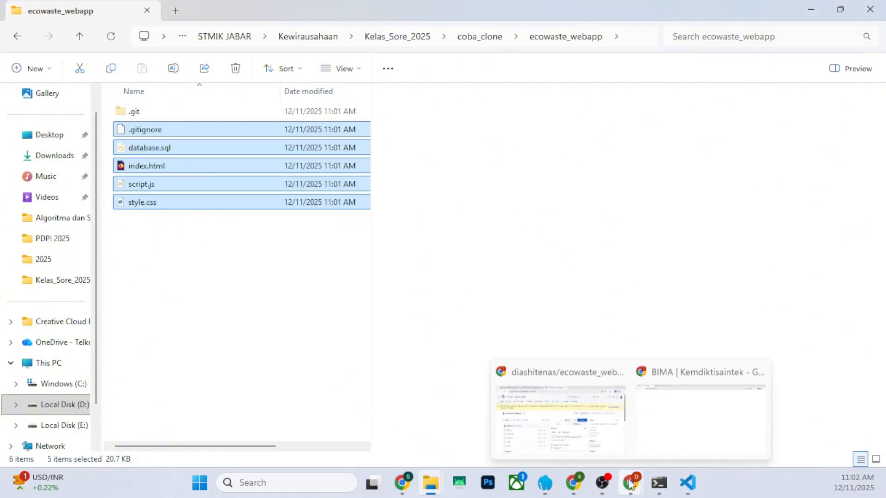
left_click(619, 438)
left_click(609, 237)
left_click(608, 237)
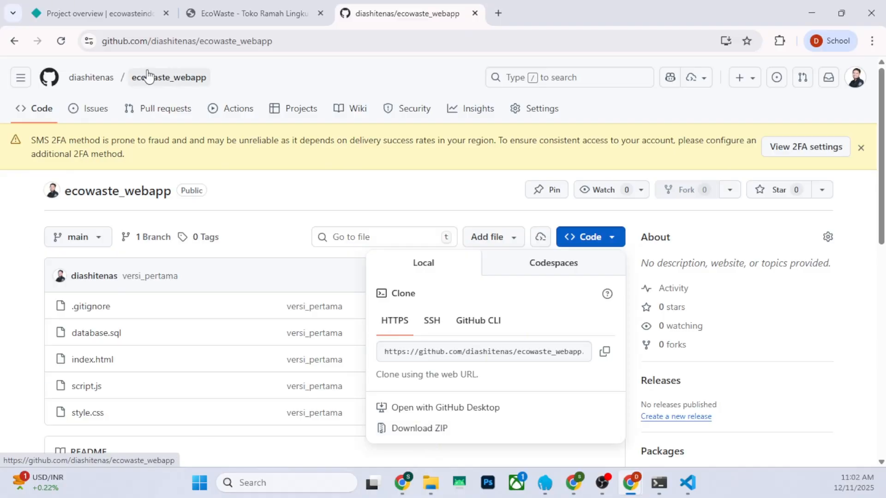
Look over the product list and the Tentang section of the deployed EcoWaste site
left_click(293, 19)
scroll(380, 272, "down", 15)
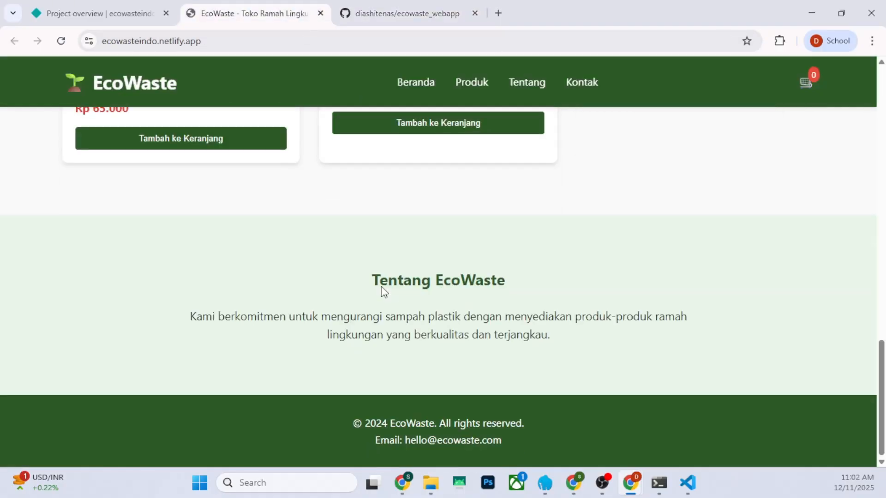
scroll(382, 295, "up", 10)
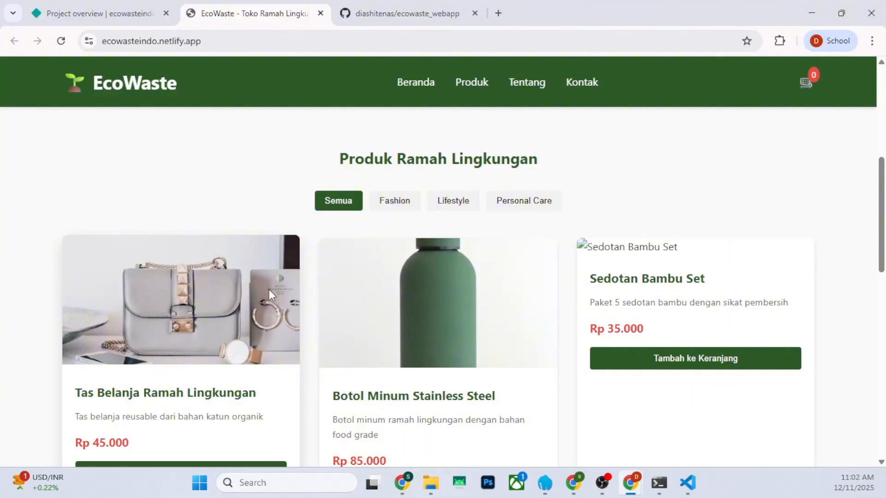
Return to Visual Studio Code, open script.js from the cloned project and look through its code
left_click(686, 483)
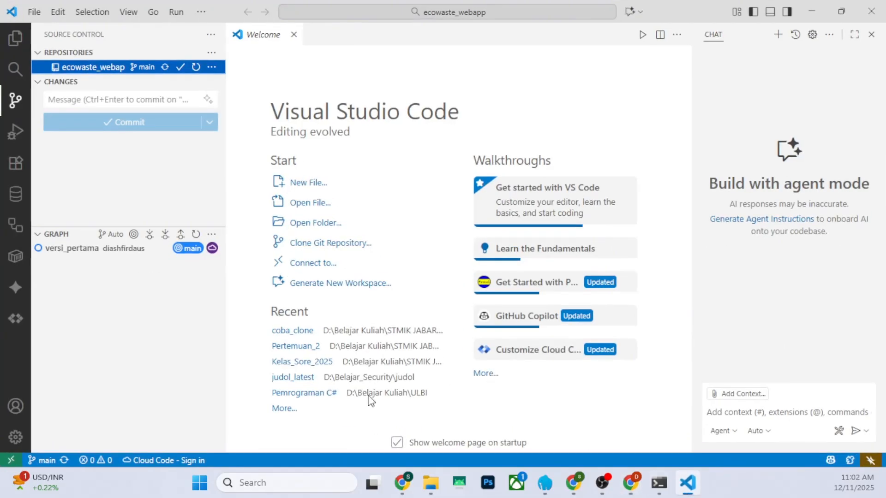
left_click(15, 38)
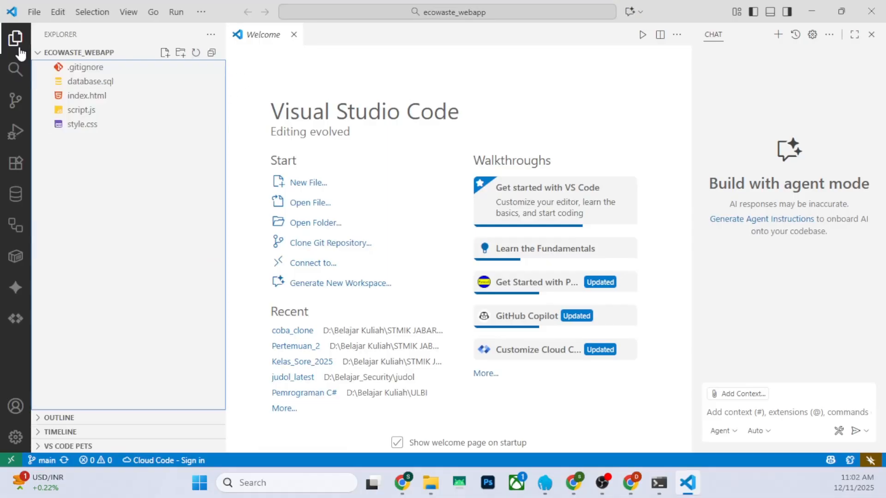
left_click(97, 113)
scroll(497, 298, "down", 20)
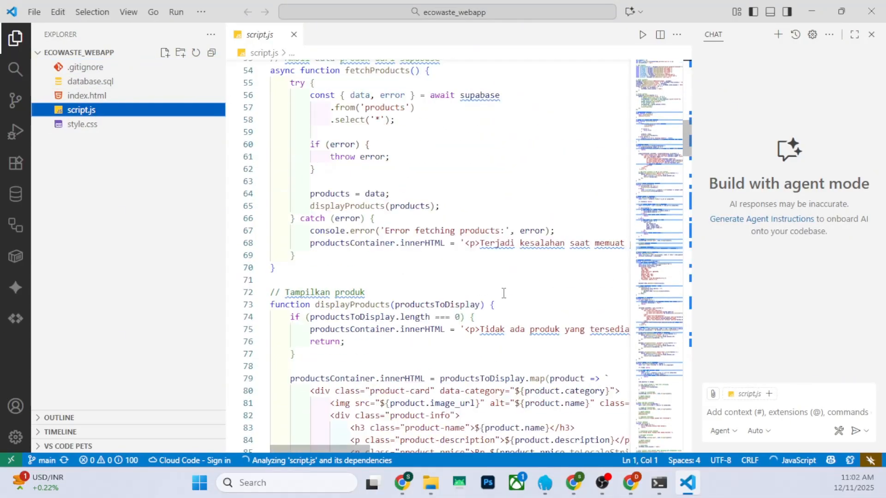
scroll(498, 297, "down", 10)
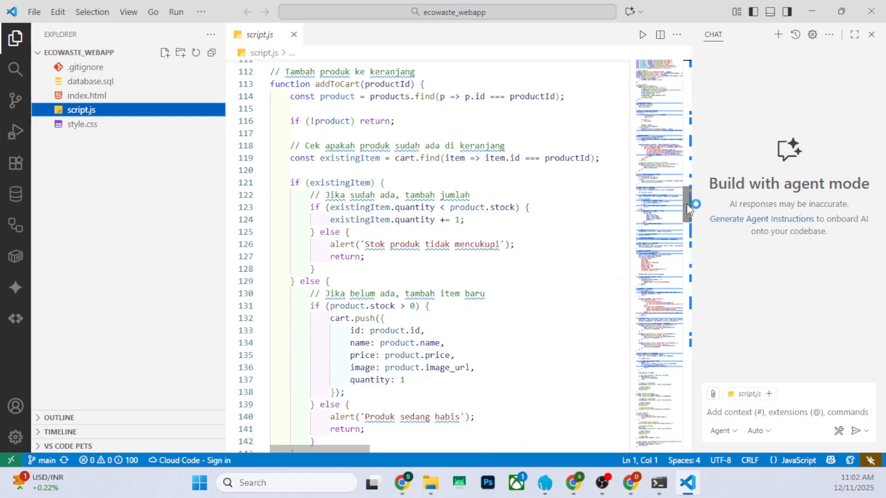
left_click_drag(687, 203, 667, 83)
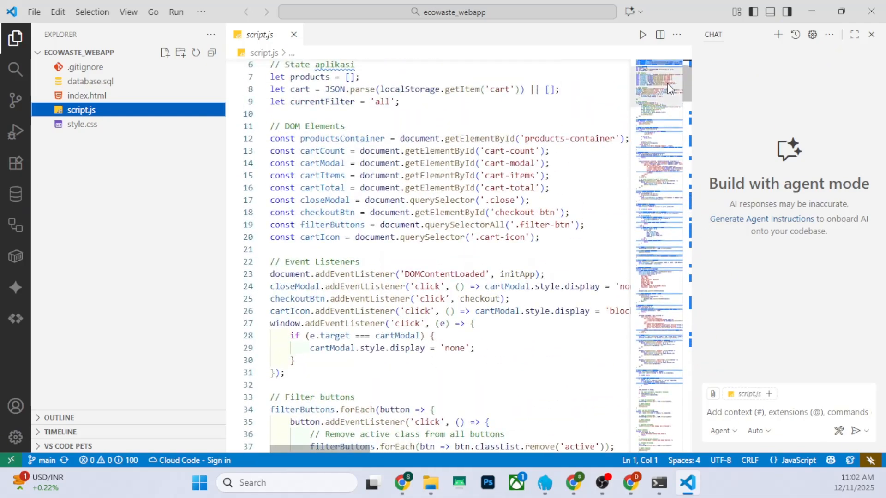
Open index.html and look through its markup down to the shopping cart modal and script reference
left_click(130, 96)
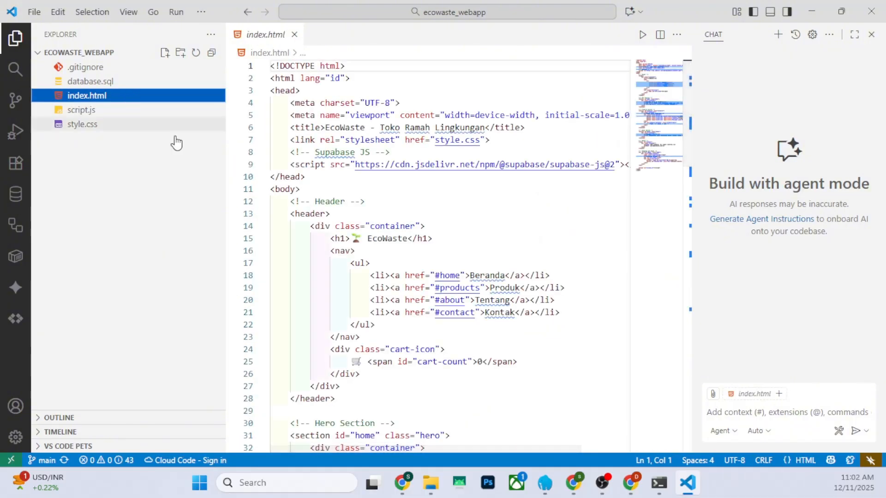
scroll(447, 264, "down", 9)
scroll(447, 263, "down", 15)
scroll(444, 279, "up", 4)
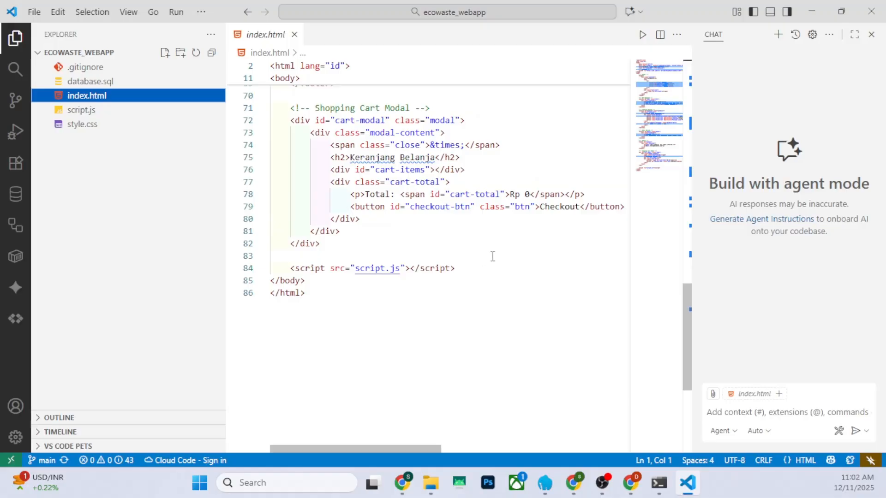
Send the chat agent the prompt "buatkan animasi agar lebih menarik" with index.html as context
left_click(755, 416)
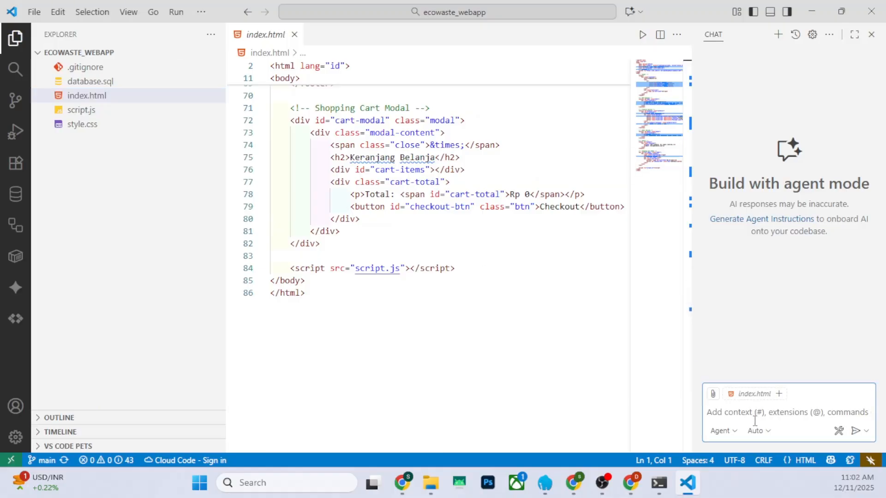
type("buatkan ani")
type("mas")
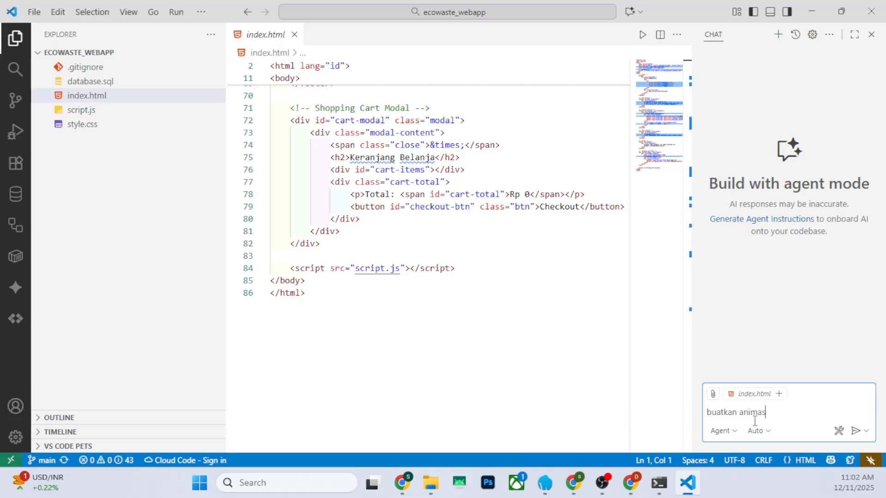
type("i agar lebih menarik")
key("Return")
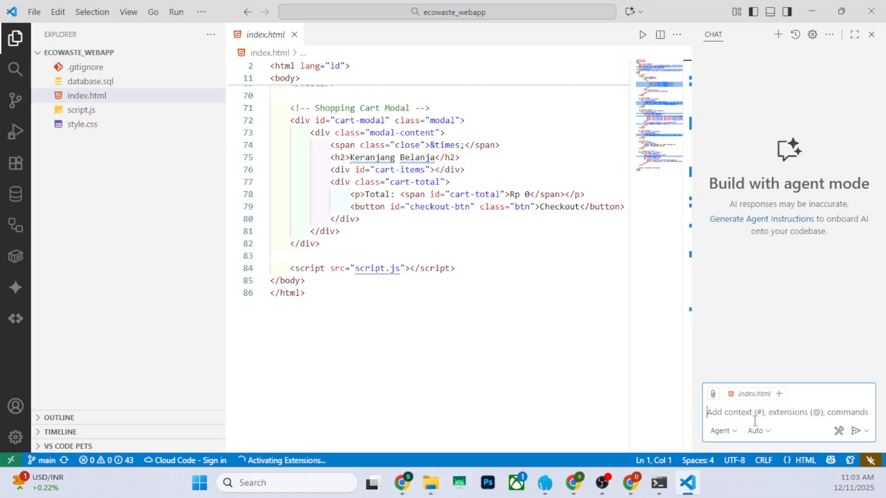
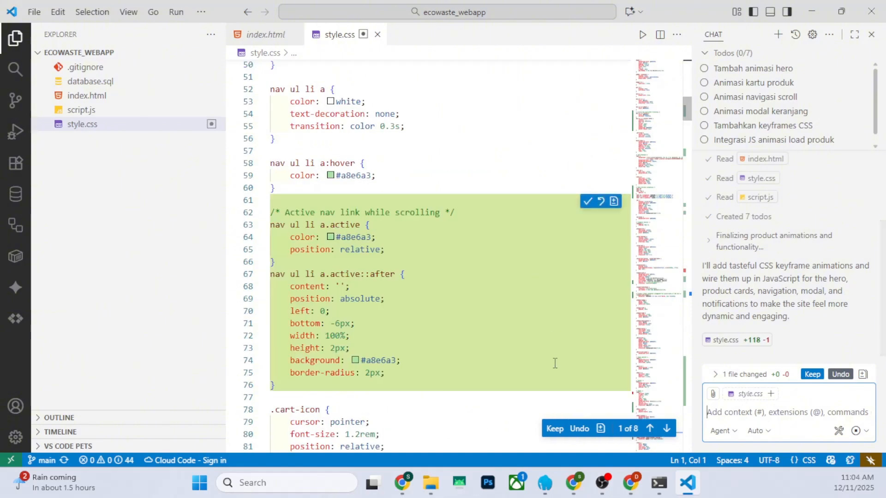
Keep the chat agent's animation edits in style.css, then open script.js and keep its edits there too
left_click(560, 433)
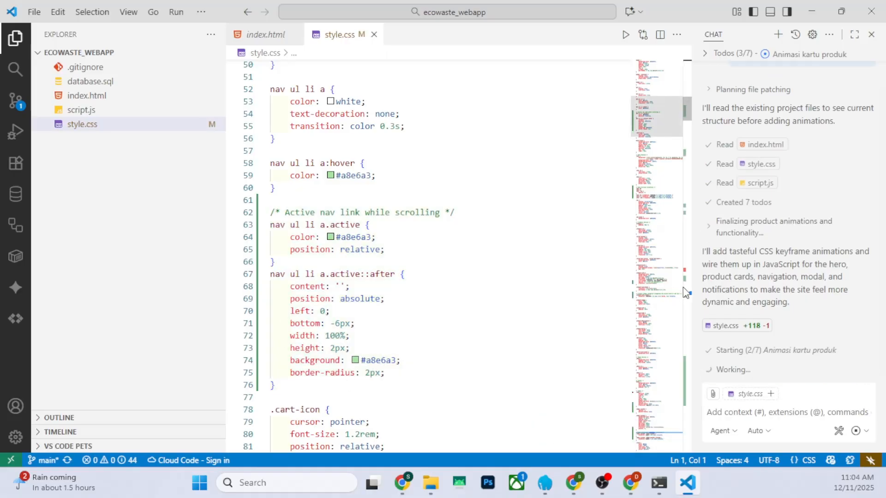
scroll(438, 329, "up", 2)
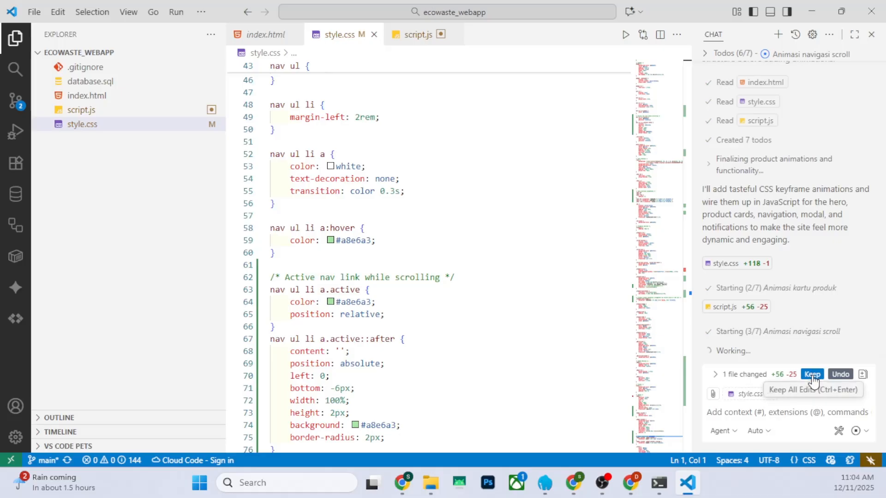
left_click(718, 374)
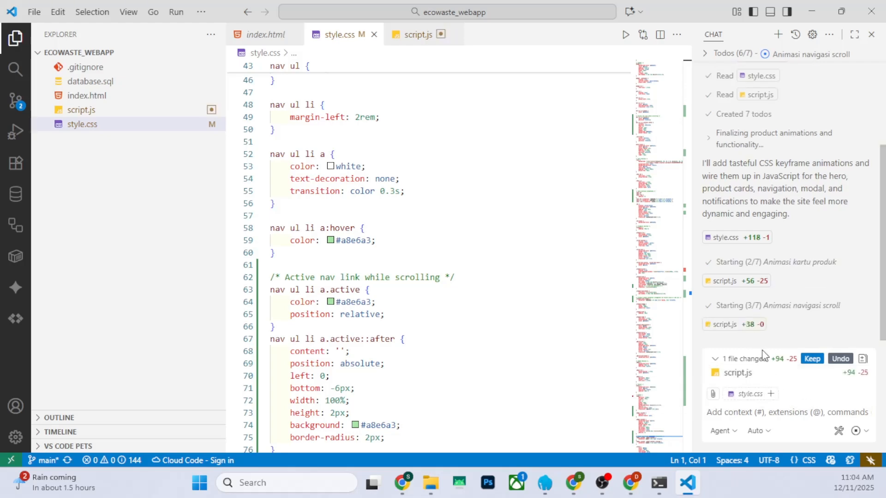
left_click(175, 111)
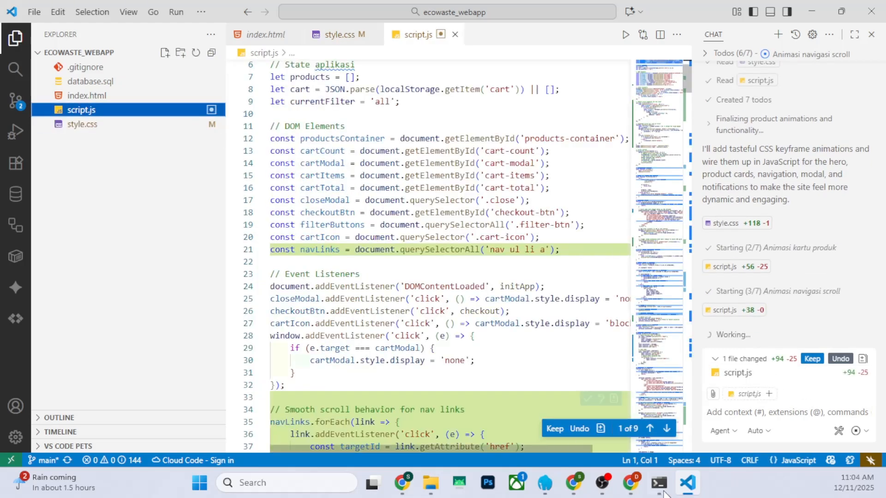
left_click(563, 429)
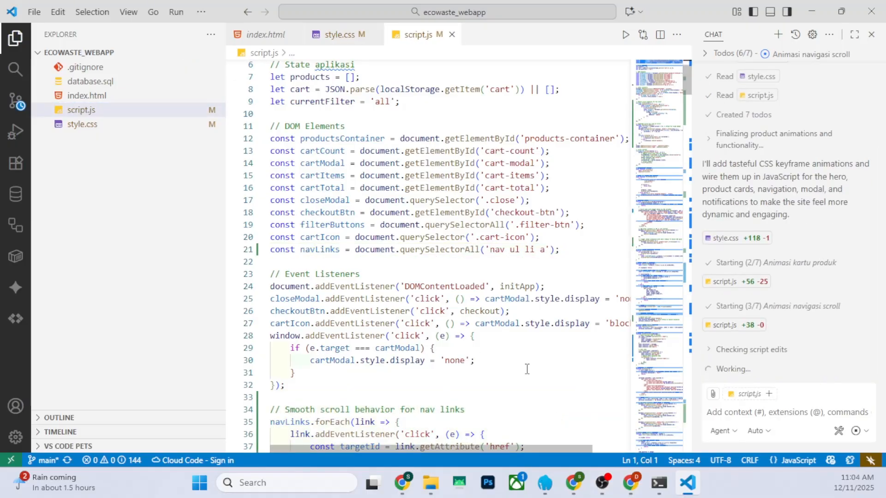
Read the agent's "Checking script edits" reasoning and keep its follow-up edits in script.js
left_click(708, 349)
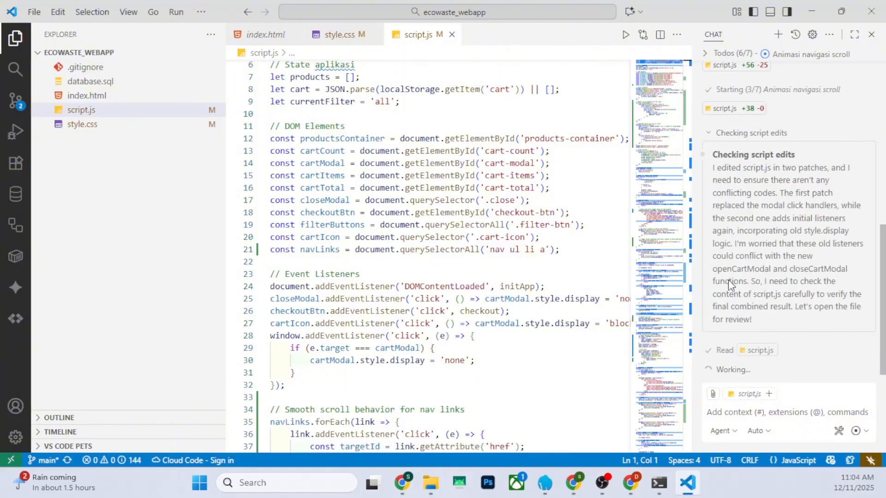
left_click(708, 133)
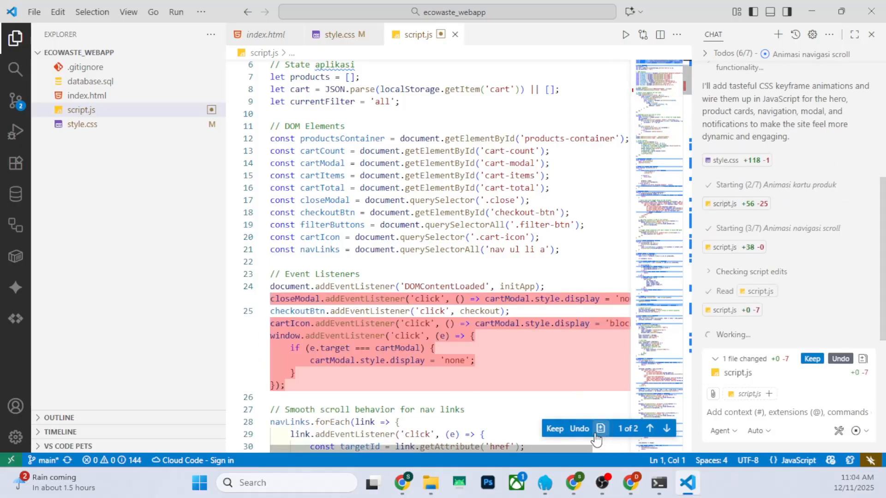
left_click(555, 428)
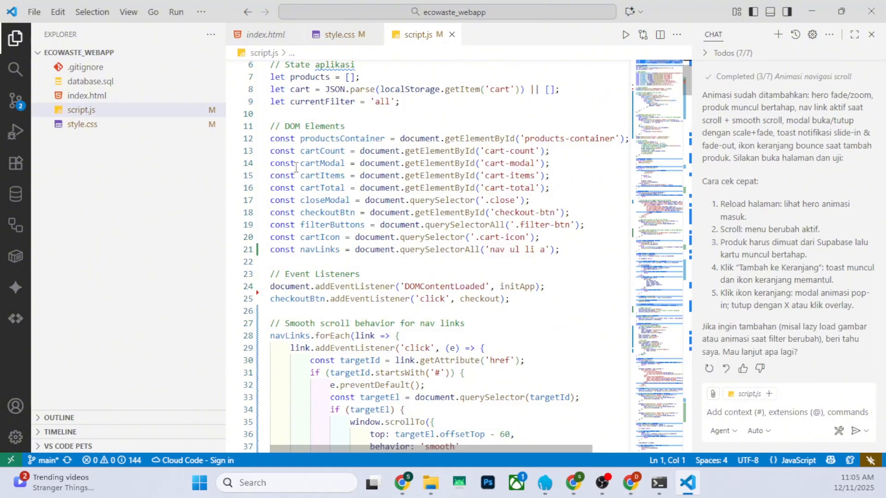
Stage the changes to script.js and style.css in source control
left_click(24, 115)
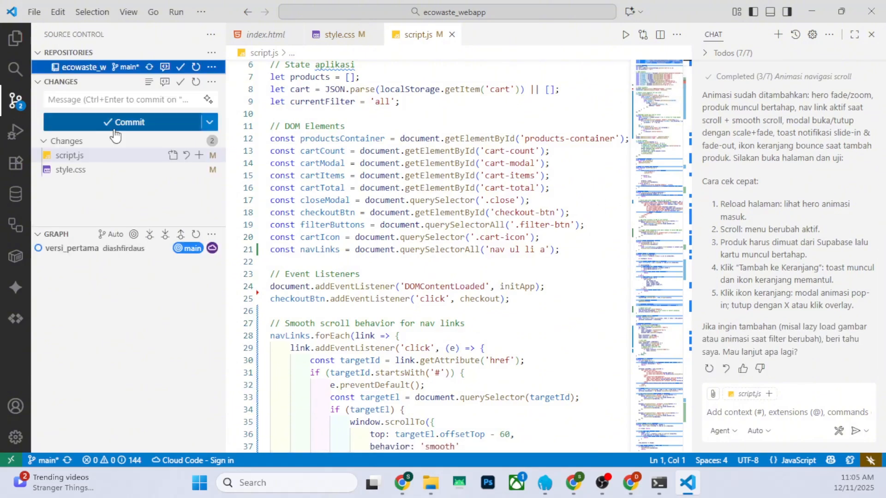
left_click(198, 157)
left_click(197, 184)
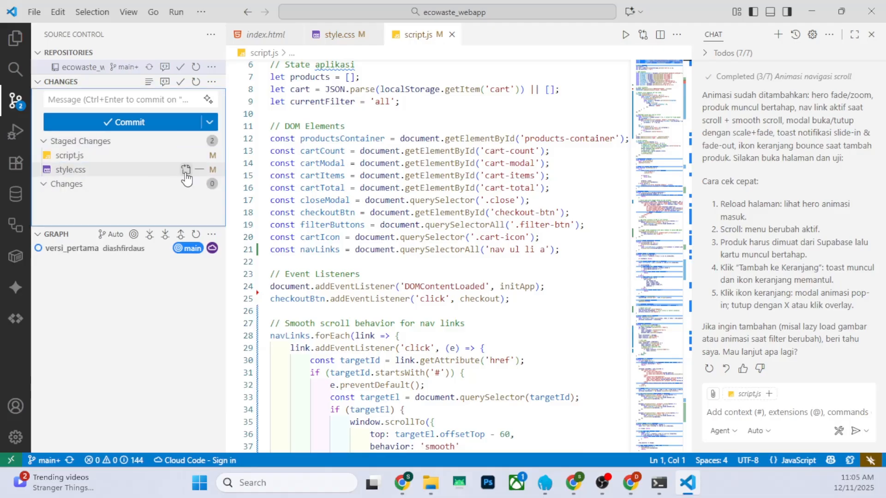
Commit the staged changes with the message "versi_kedua" and sync them with origin/main
left_click(102, 98)
type("versi")
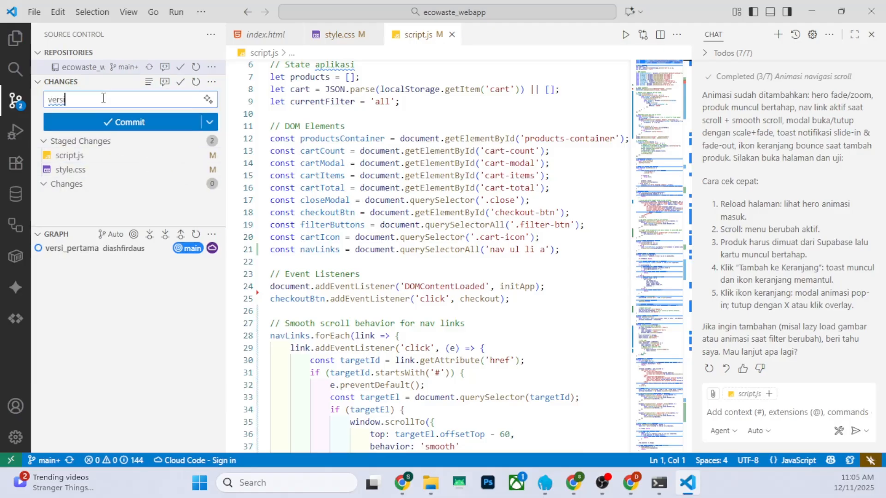
type("_kedua")
left_click(92, 120)
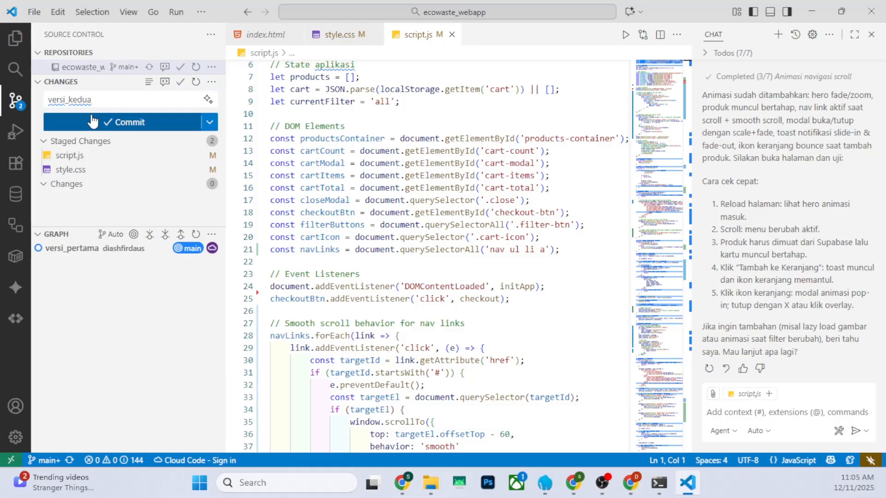
left_click(131, 123)
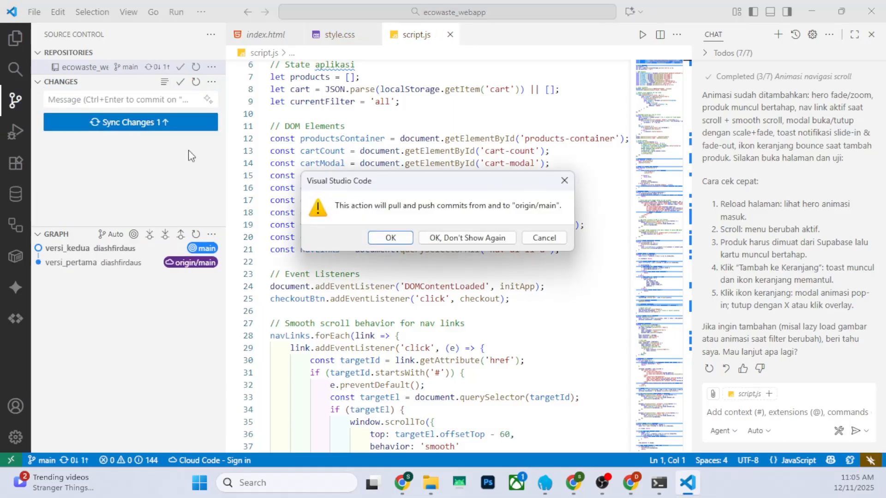
left_click(391, 239)
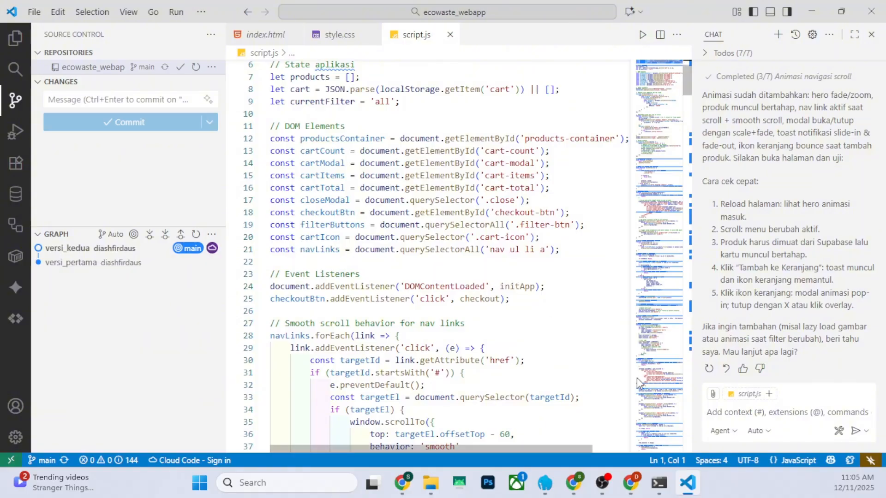
Switch to the deployed EcoWaste site in Chrome, reload it and look over the hero and product sections for the new animations
mouse_move(631, 483)
left_click(560, 416)
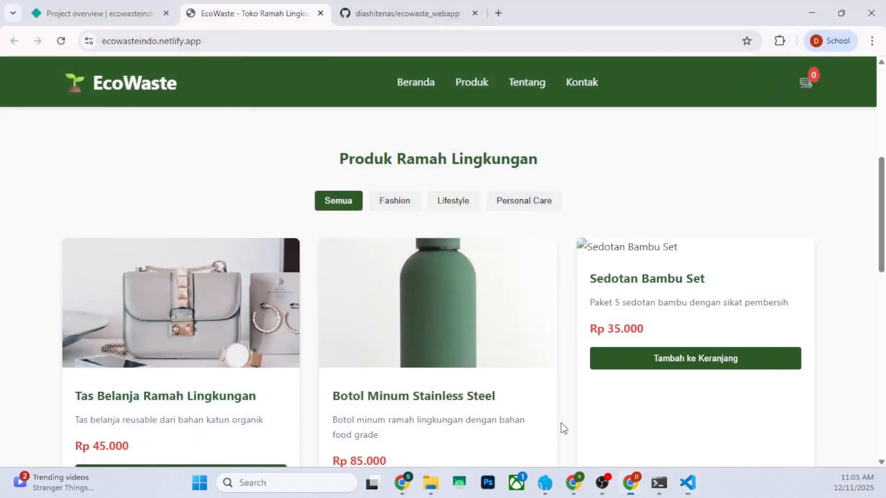
left_click(63, 47)
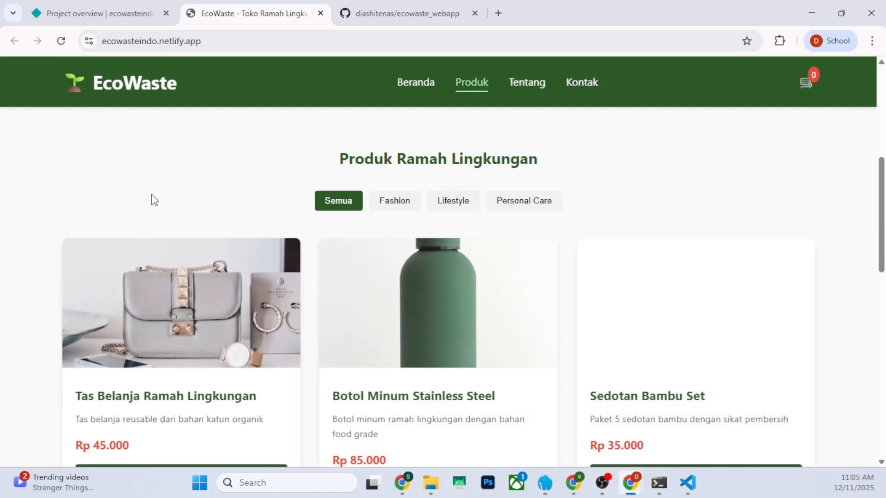
scroll(152, 196, "down", 8)
scroll(171, 212, "down", 3)
scroll(185, 231, "up", 15)
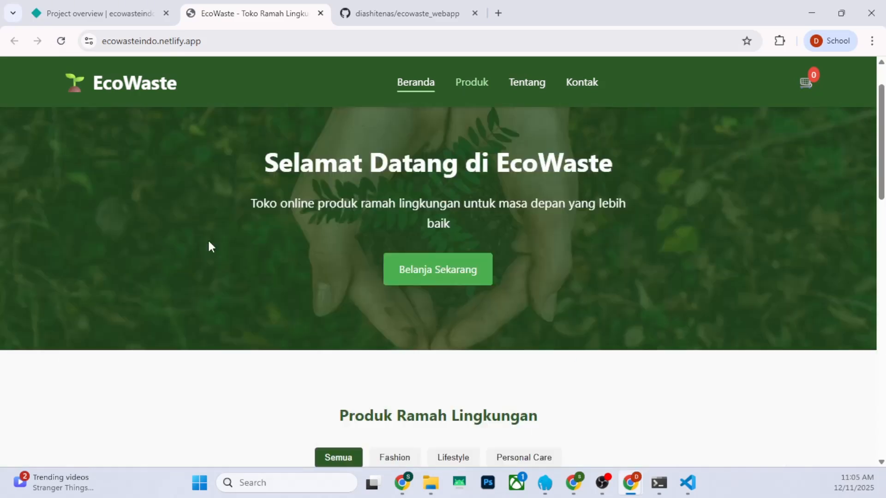
scroll(460, 145, "down", 8)
scroll(455, 156, "up", 8)
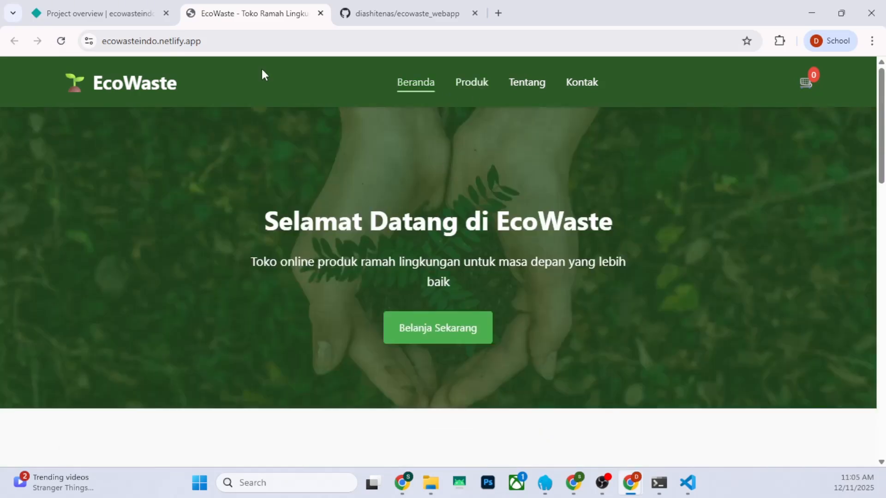
Reload the site and try the Fashion, Lifestyle and Personal Care product filters and the Produk navigation link
left_click(60, 41)
scroll(332, 228, "down", 5)
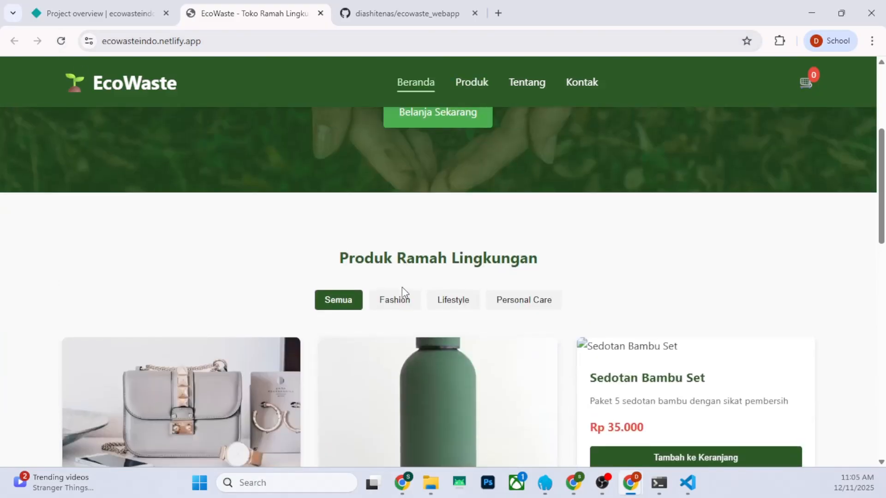
left_click(396, 300)
left_click(450, 304)
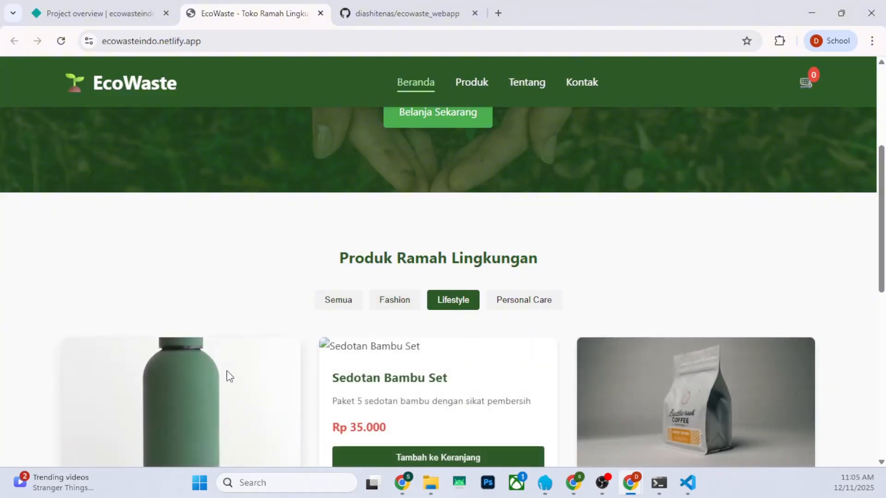
scroll(602, 289, "down", 4)
scroll(597, 292, "up", 5)
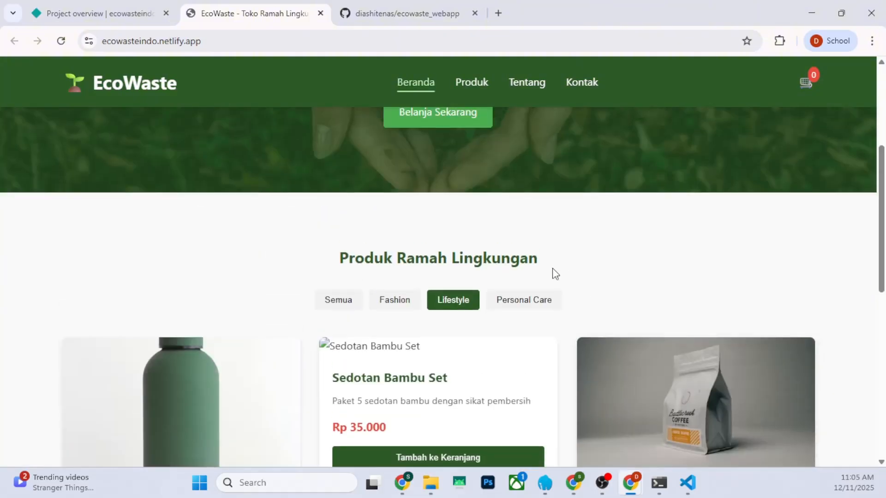
left_click(536, 301)
scroll(495, 293, "down", 4)
scroll(495, 287, "up", 10)
left_click(460, 83)
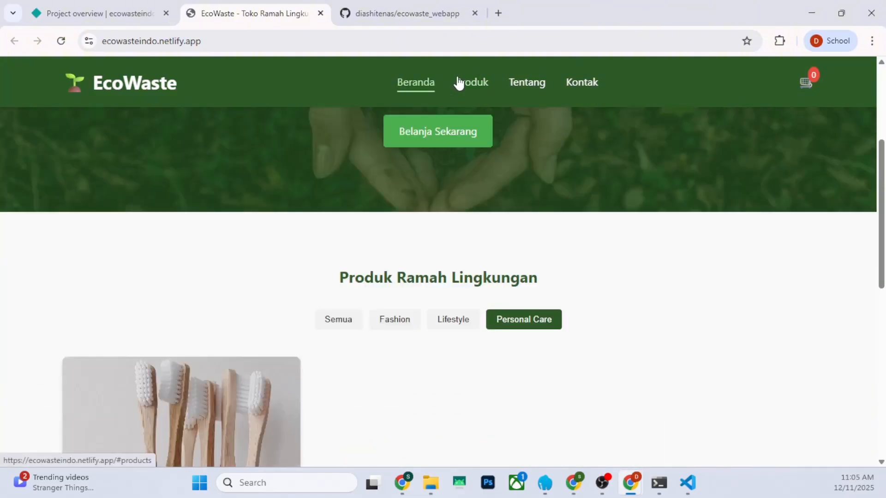
scroll(355, 221, "down", 6)
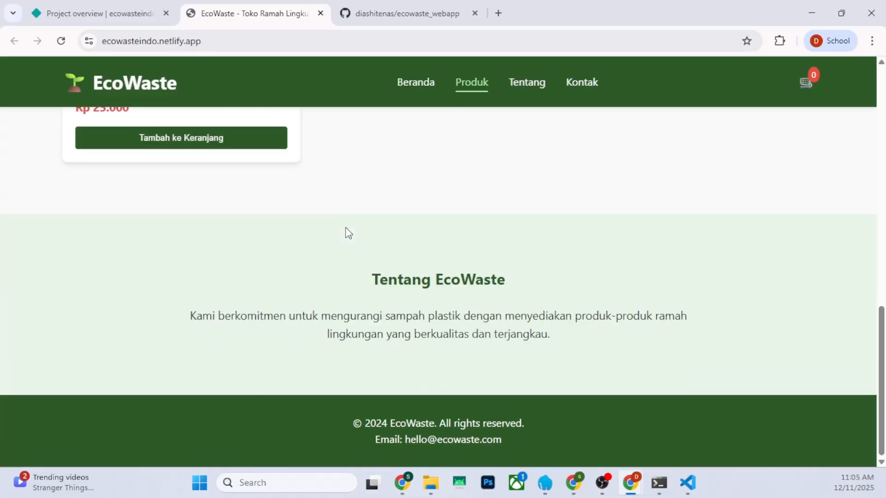